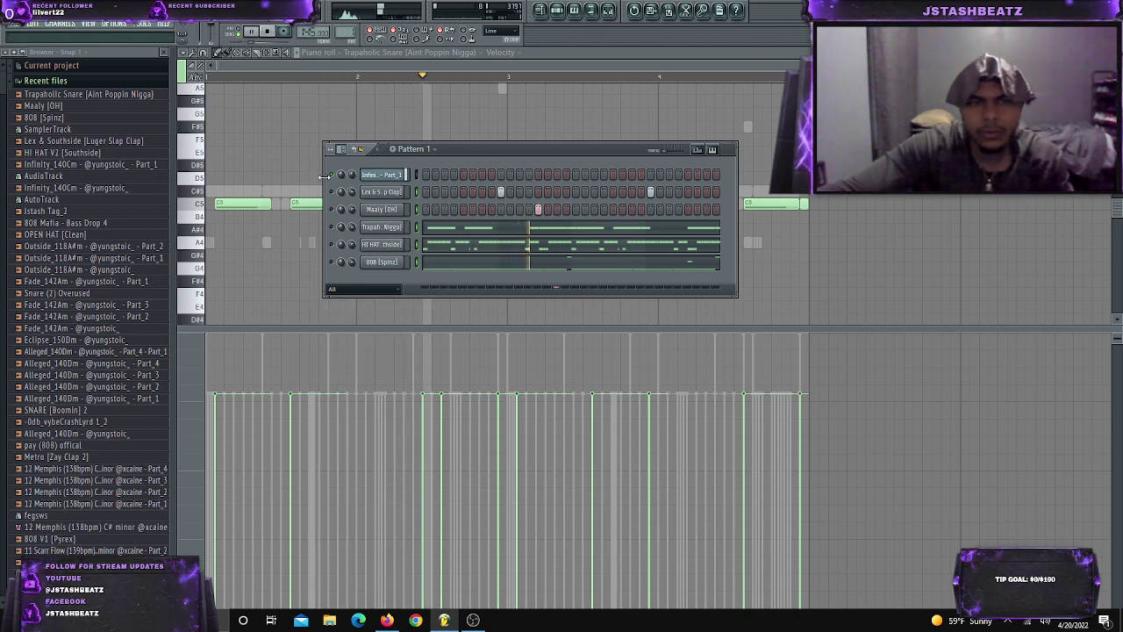
Place the Jstash Tag_2 sample on Track 3 at bar 2 of the playlist and normalize it
{"action": "left_click", "coordinate": [541, 13]}
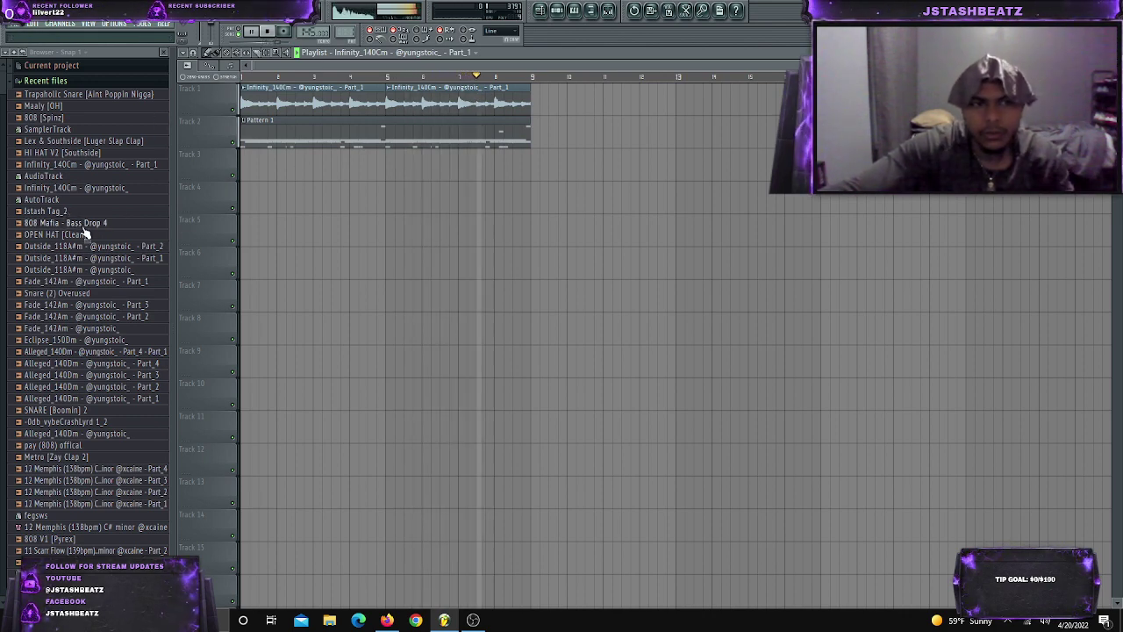
{"action": "left_click_drag", "start_coordinate": [53, 211], "coordinate": [281, 173]}
{"action": "double_click", "coordinate": [309, 166]}
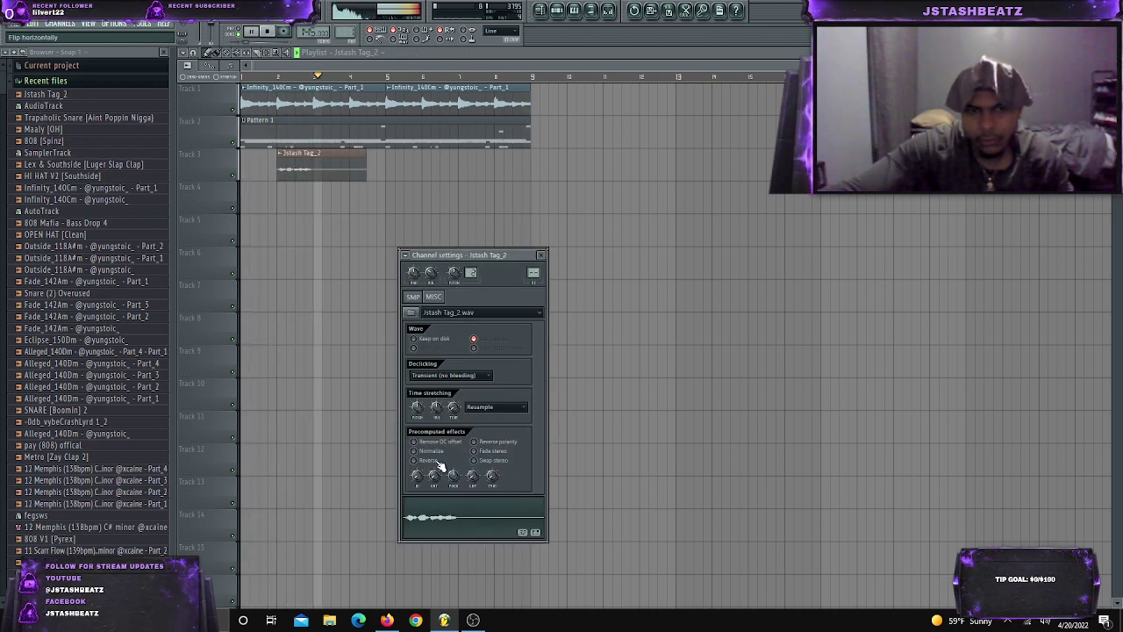
{"action": "left_click", "coordinate": [413, 450]}
Move the Pattern 1 clip to bar 9 and add Infinity_140Cm melody clips on Track 1 at bars 9 and 13
{"action": "left_click_drag", "start_coordinate": [414, 134], "coordinate": [702, 134]}
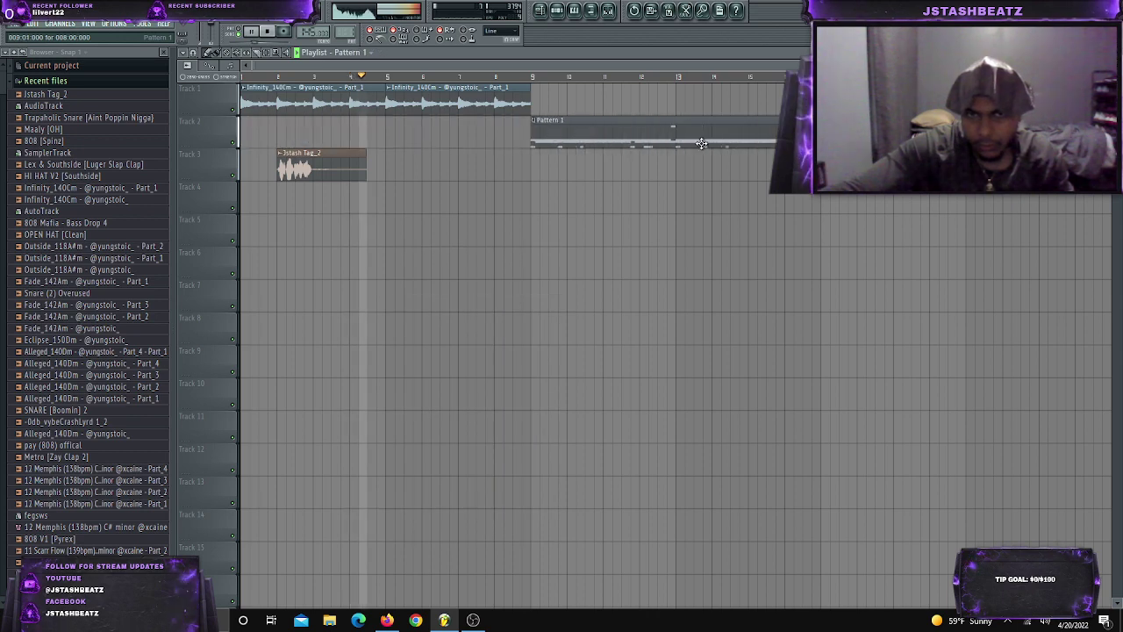
{"action": "left_click", "coordinate": [515, 104]}
{"action": "left_click", "coordinate": [542, 107]}
{"action": "left_click", "coordinate": [685, 105]}
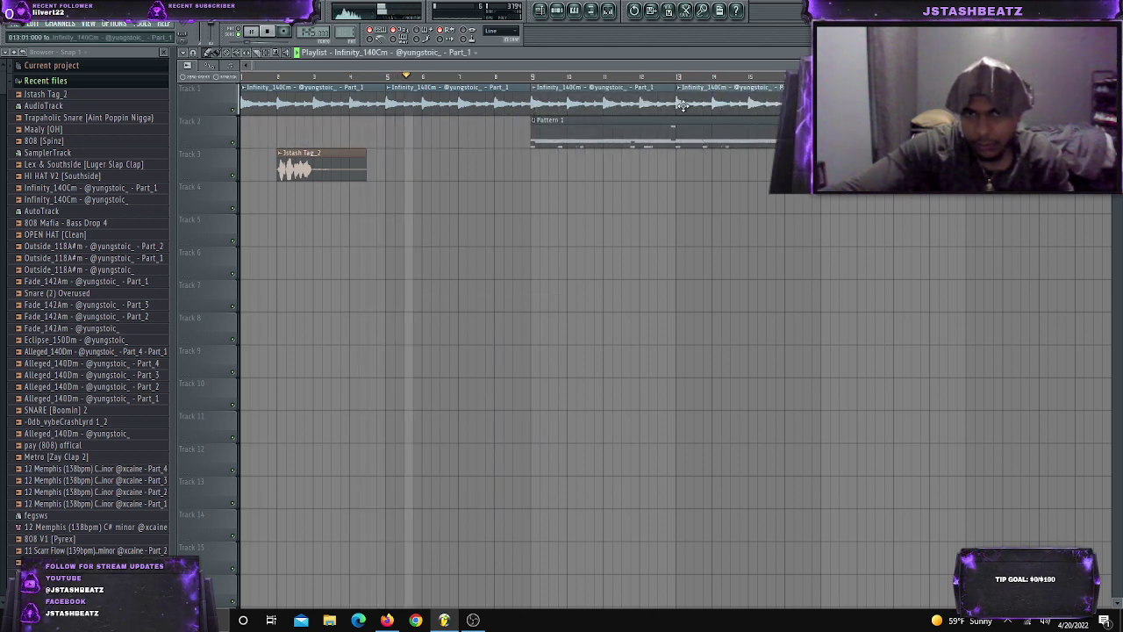
Split Pattern 1 by channel into separate patterns
{"action": "left_click", "coordinate": [556, 9]}
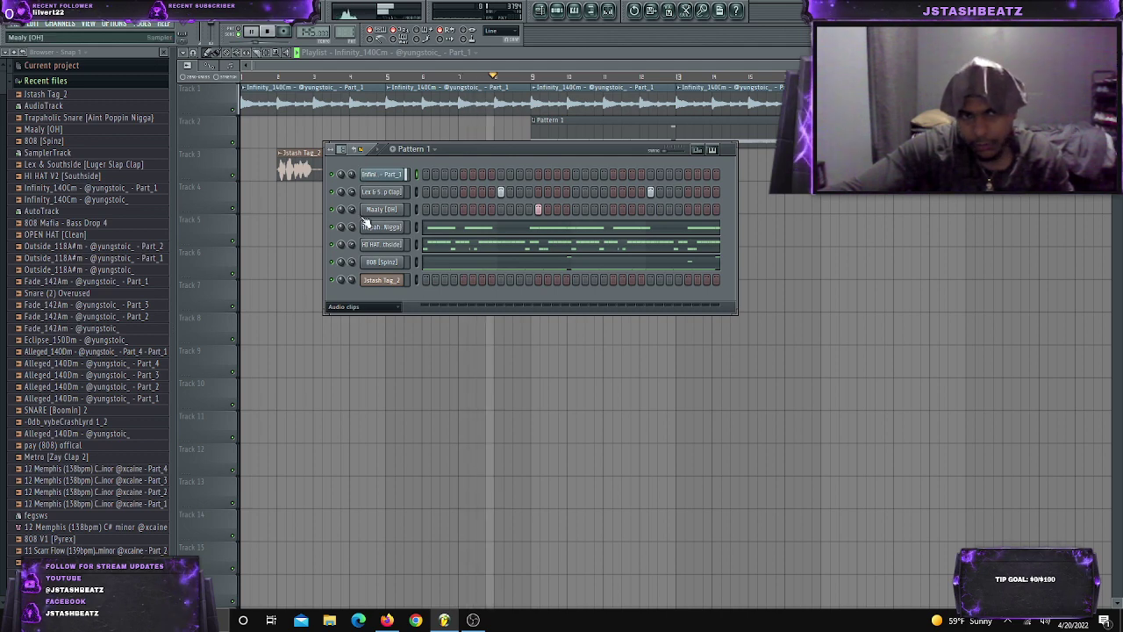
{"action": "left_click", "coordinate": [430, 148]}
{"action": "left_click", "coordinate": [493, 343]}
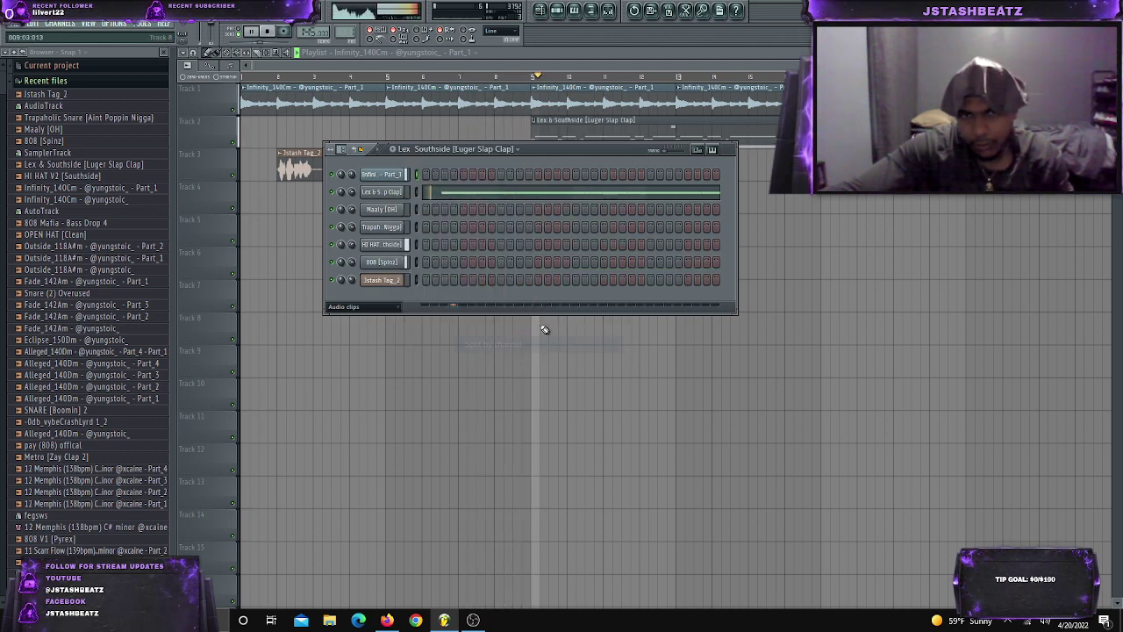
Spread the split clips at bar 9 over Tracks 3 to 7: clap, Maaly [OH], Trapaholic Snare, HI HAT V2, 808 [Spinz]
{"action": "left_click", "coordinate": [638, 131]}
{"action": "left_click_drag", "start_coordinate": [632, 144], "coordinate": [629, 216]}
{"action": "left_click_drag", "start_coordinate": [628, 147], "coordinate": [629, 249]}
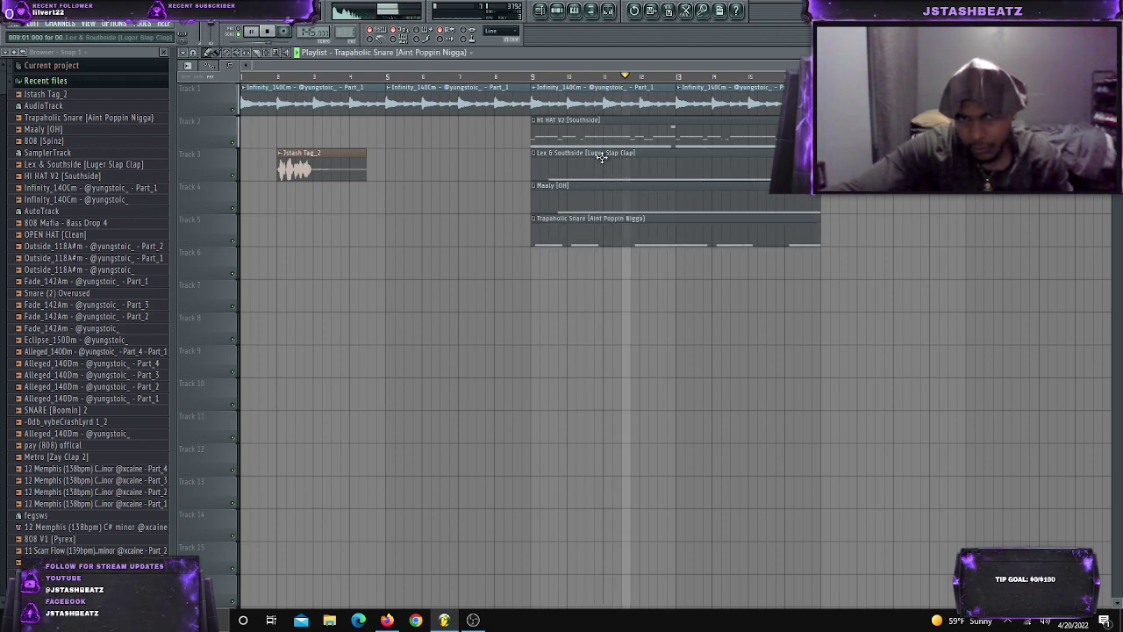
{"action": "left_click_drag", "start_coordinate": [602, 145], "coordinate": [608, 283]}
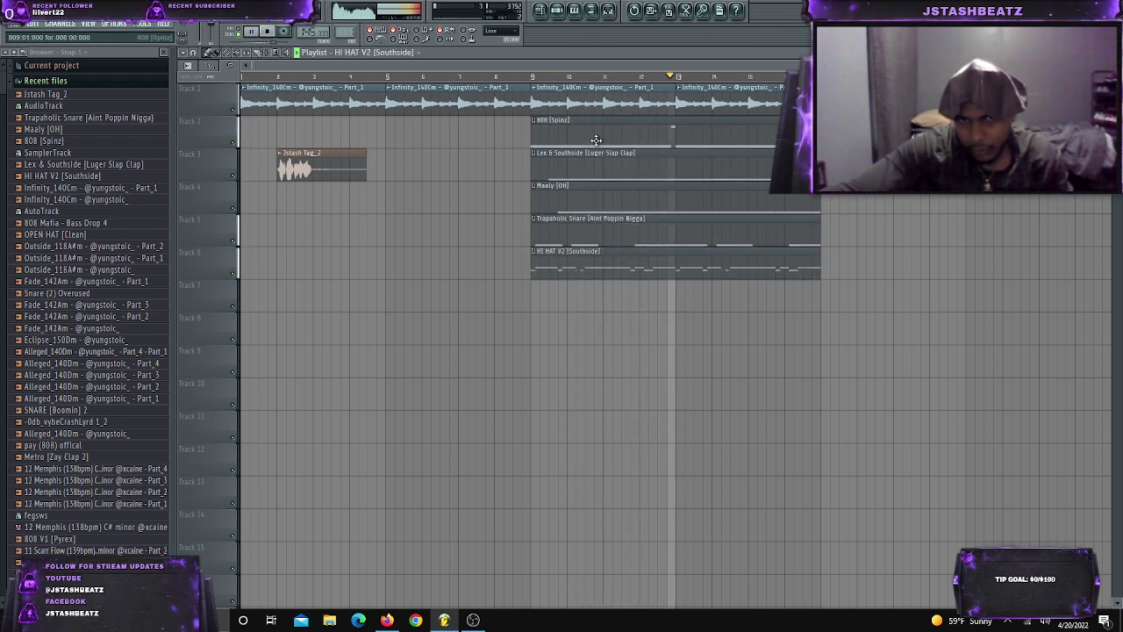
{"action": "left_click_drag", "start_coordinate": [597, 132], "coordinate": [591, 290]}
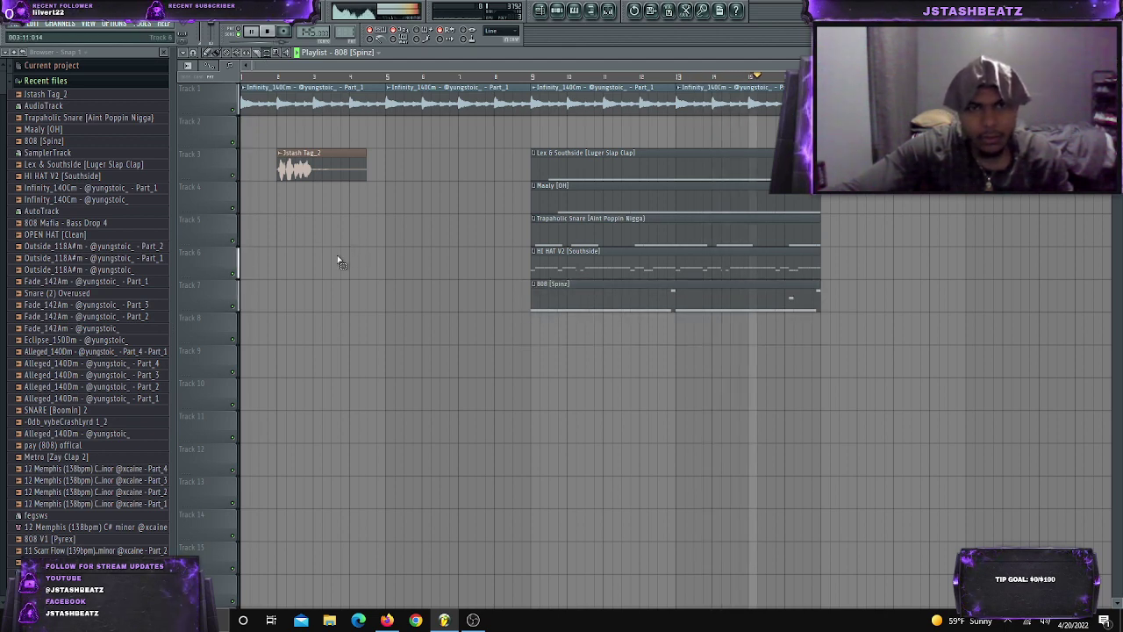
Select all four Infinity melody clips on Track 1 and duplicate them from bar 17
{"action": "scroll", "coordinate": [342, 260], "scroll_direction": "down", "scroll_amount": 1}
{"action": "left_click_drag", "start_coordinate": [327, 103], "coordinate": [760, 105]}
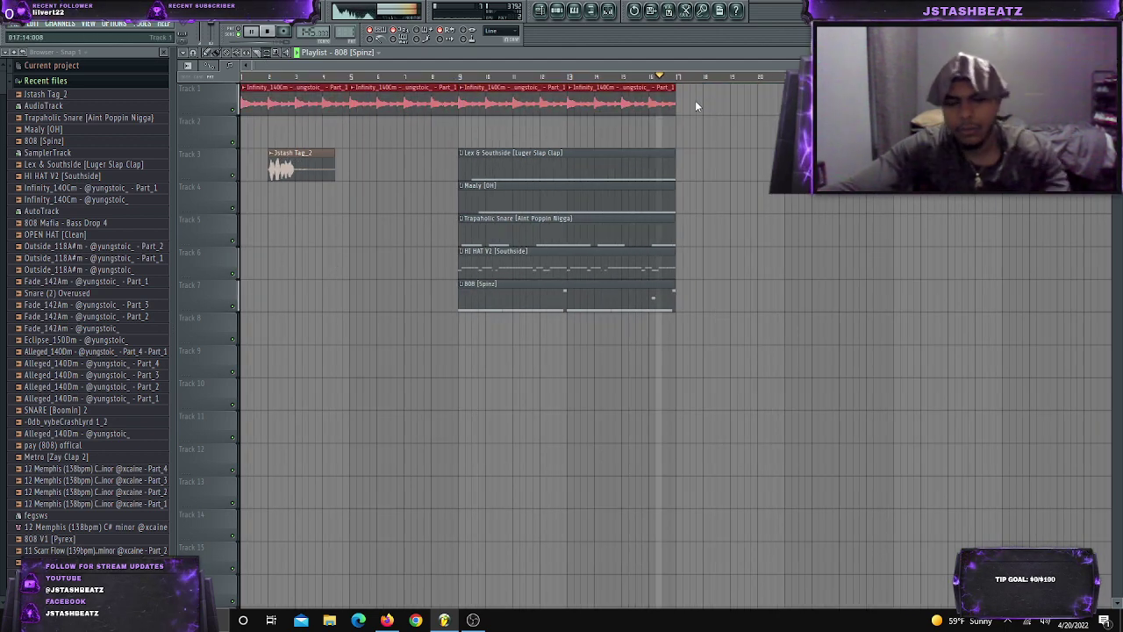
{"action": "key", "text": "ctrl+s"}
{"action": "left_click", "coordinate": [747, 141]}
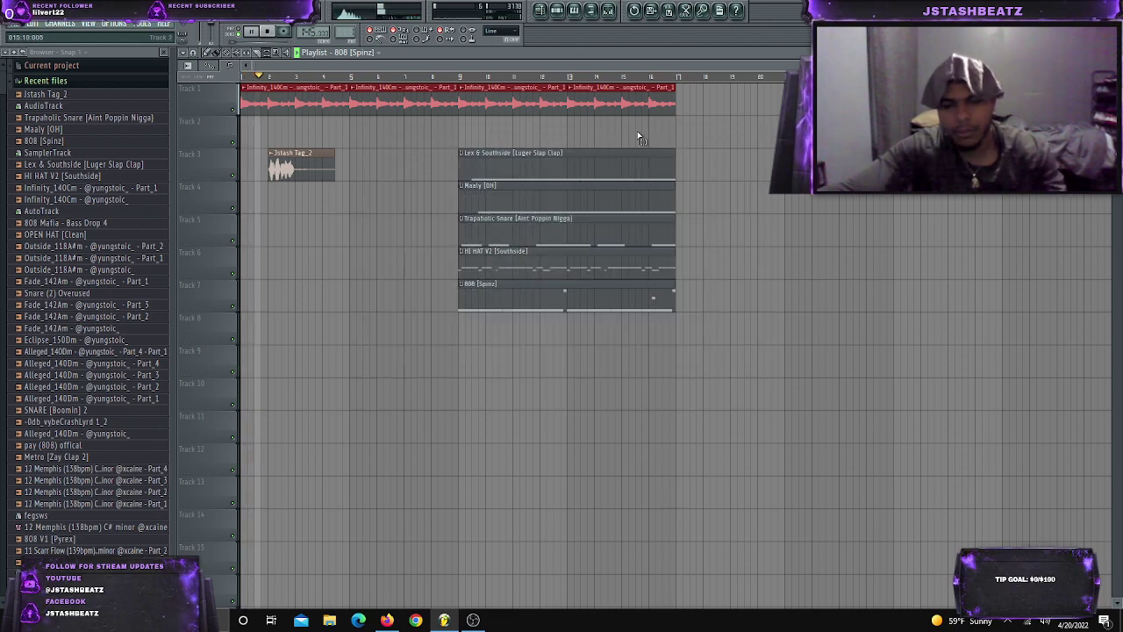
{"action": "key", "text": "ctrl+b"}
Select the five drum and 808 clips at bar 9 and duplicate the group four times along the timeline
{"action": "left_click_drag", "start_coordinate": [599, 141], "coordinate": [595, 340]}
{"action": "key", "text": "ctrl+b"}
{"action": "key", "text": "ctrl+b"}
{"action": "key", "text": "ctrl+b"}
{"action": "key", "text": "ctrl+b"}
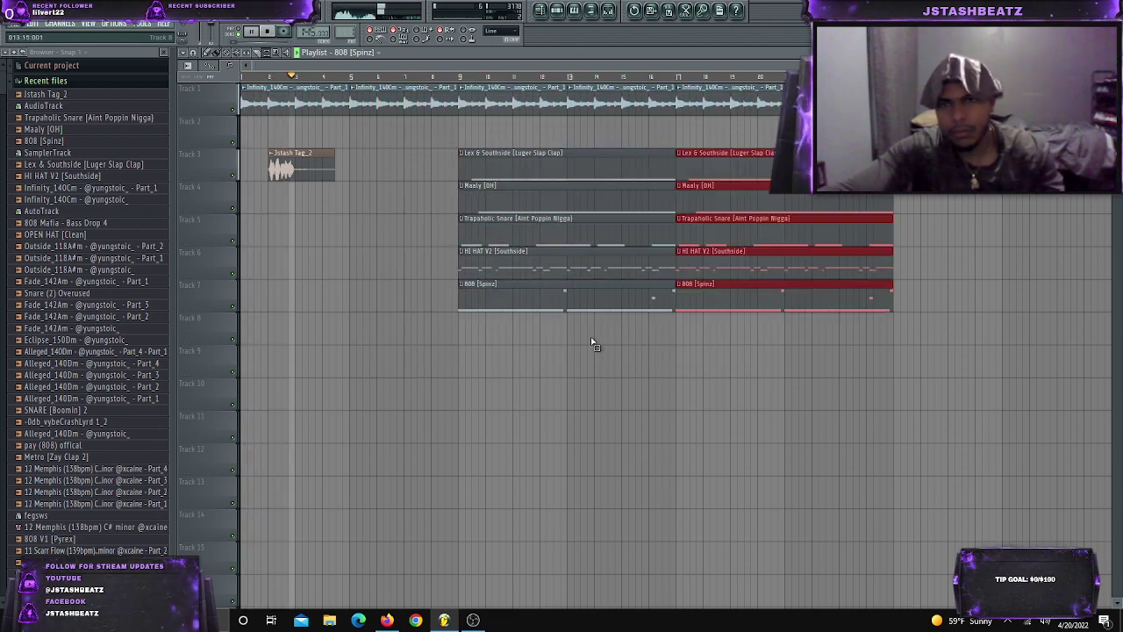
Duplicate the two melody clips at bars 25 and 29 to bar 33, and move the Jstash Tag_2 clip to Track 2
{"action": "left_click", "coordinate": [463, 103]}
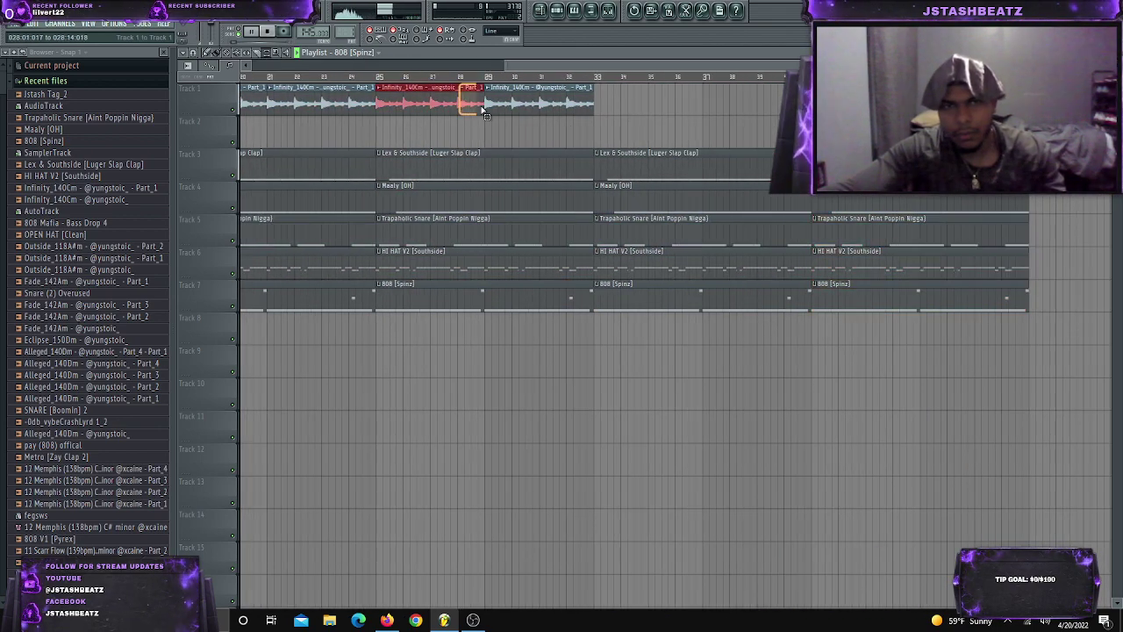
{"action": "left_click_drag", "start_coordinate": [481, 110], "coordinate": [517, 119]}
{"action": "key", "text": "ctrl+b"}
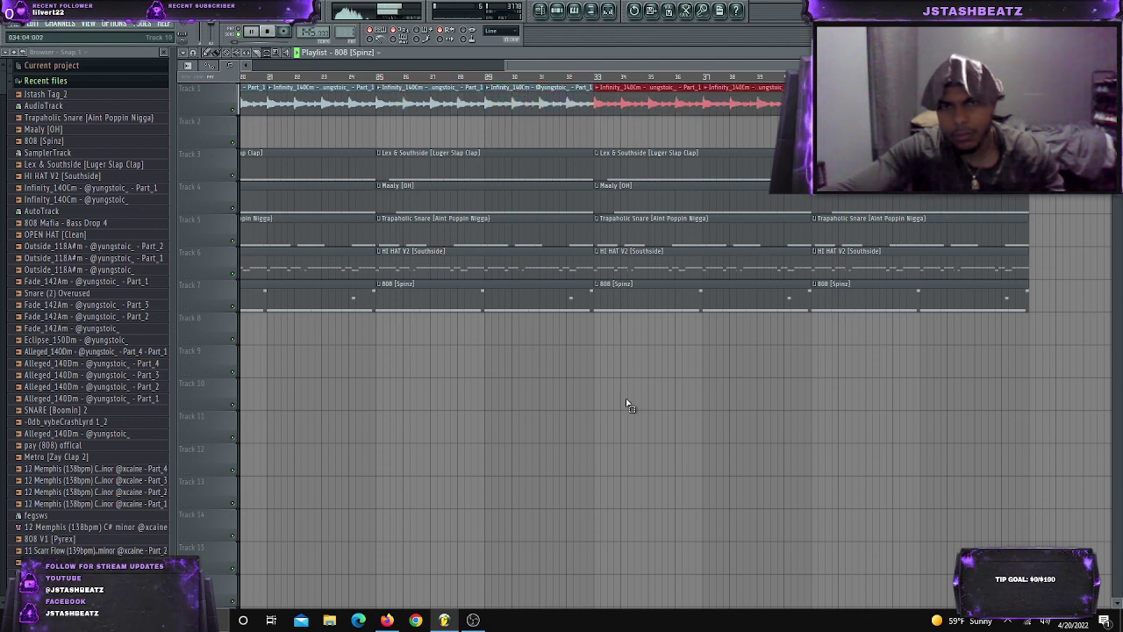
{"action": "left_click", "coordinate": [667, 243]}
{"action": "scroll", "coordinate": [654, 354], "scroll_direction": "down", "scroll_amount": 3}
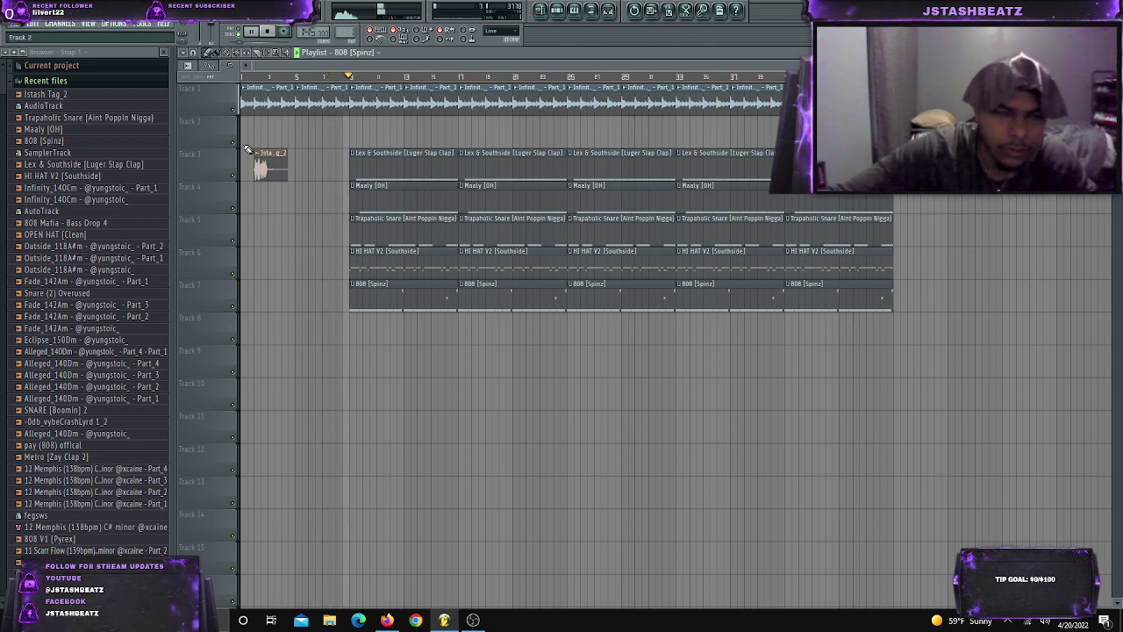
{"action": "left_click_drag", "start_coordinate": [266, 165], "coordinate": [267, 134]}
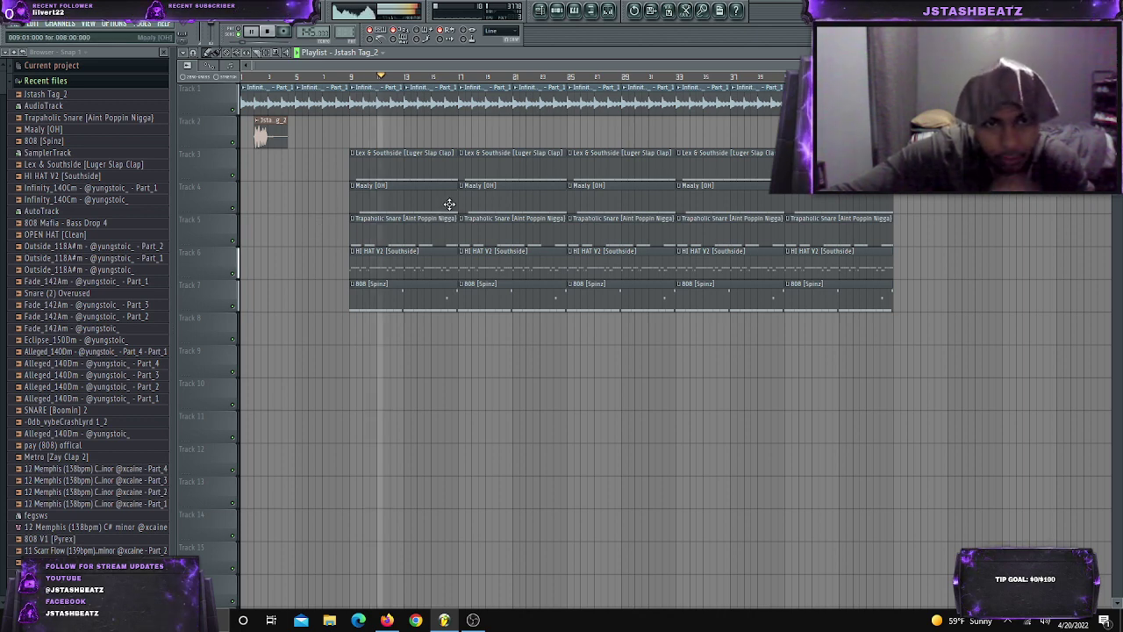
Shorten the first Maaly [OH] clip to four bars and add a two-bar Maaly [OH] clip at bar 15 on Track 4
{"action": "left_click_drag", "start_coordinate": [454, 200], "coordinate": [400, 198]}
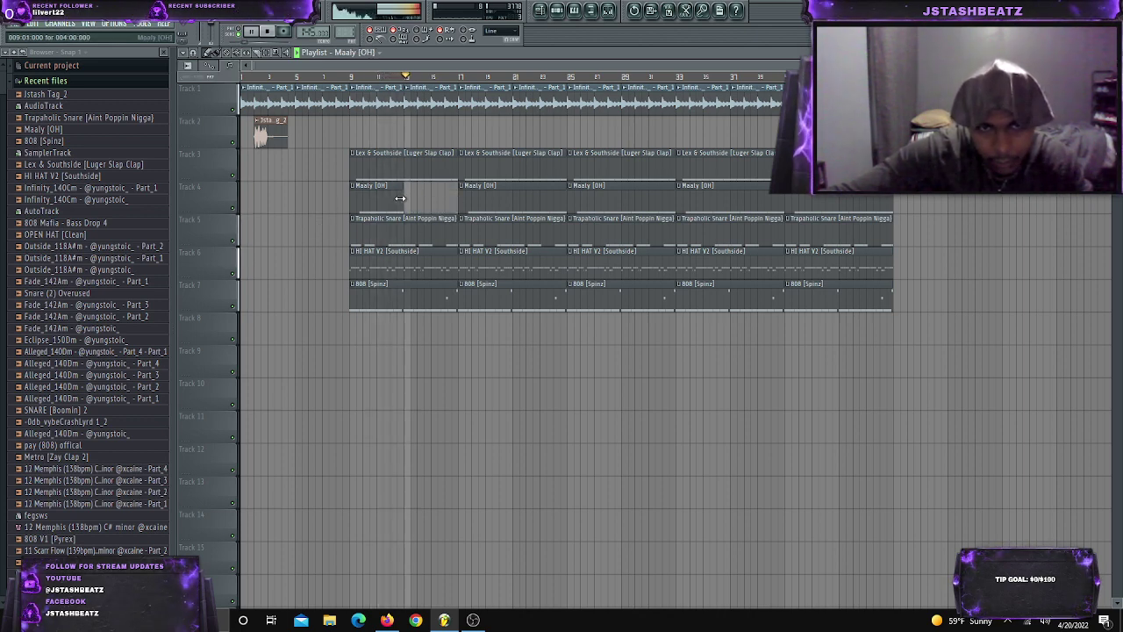
{"action": "left_click", "coordinate": [352, 328]}
{"action": "left_click_drag", "start_coordinate": [351, 333], "coordinate": [429, 336]}
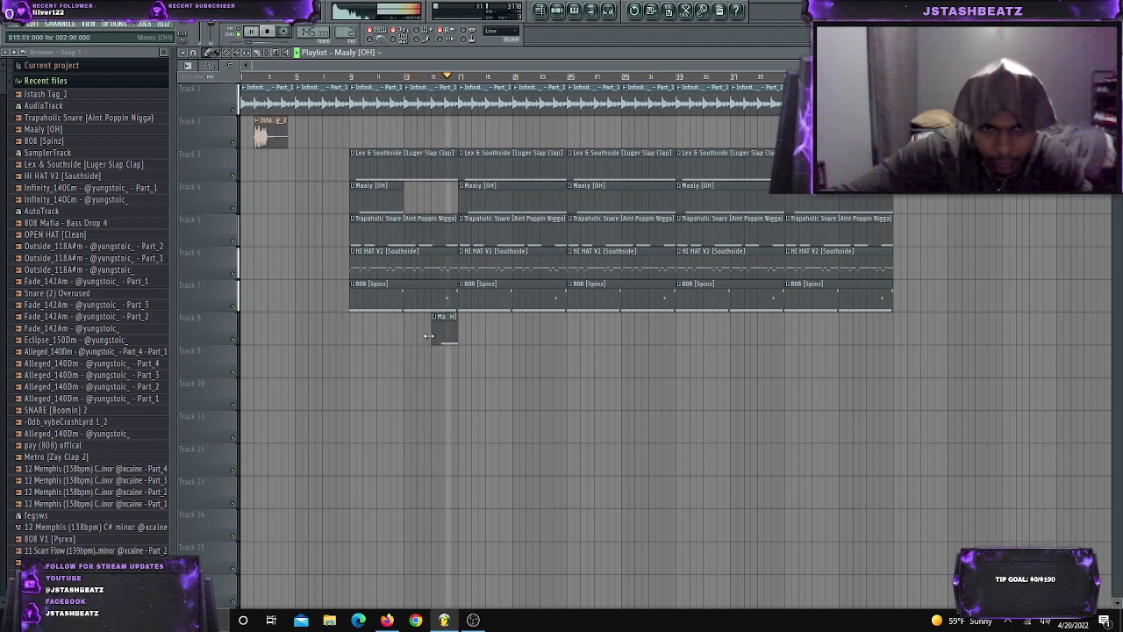
{"action": "left_click_drag", "start_coordinate": [440, 290], "coordinate": [441, 191]}
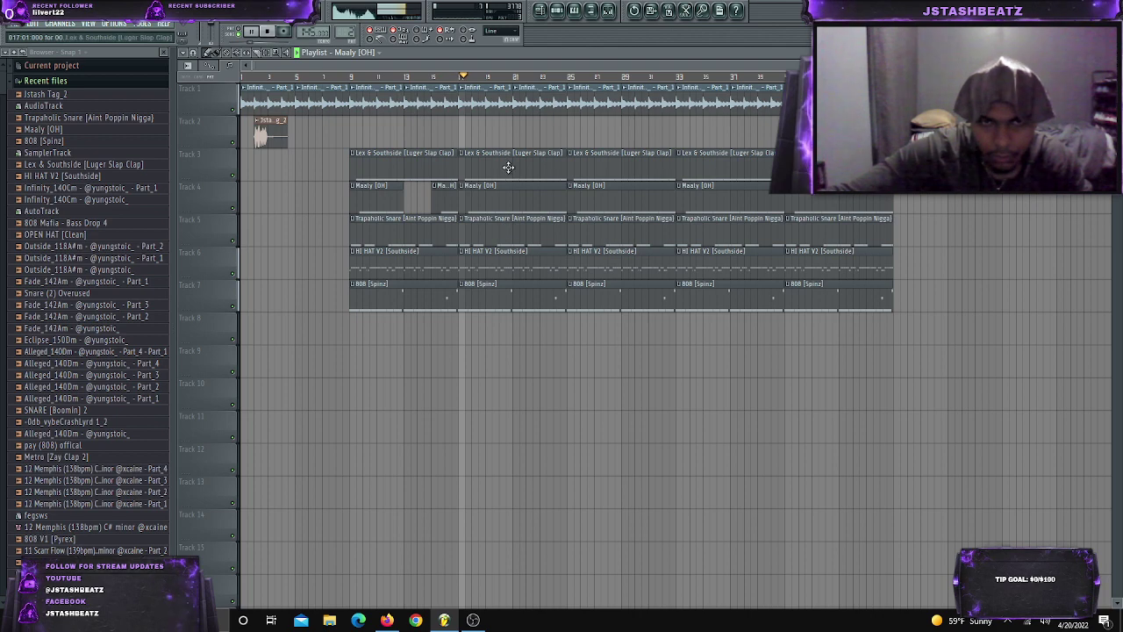
Check the drum channels' Cut itself settings and enable the option for Maaly [OH]
{"action": "left_click", "coordinate": [559, 10]}
{"action": "right_click", "coordinate": [375, 195]}
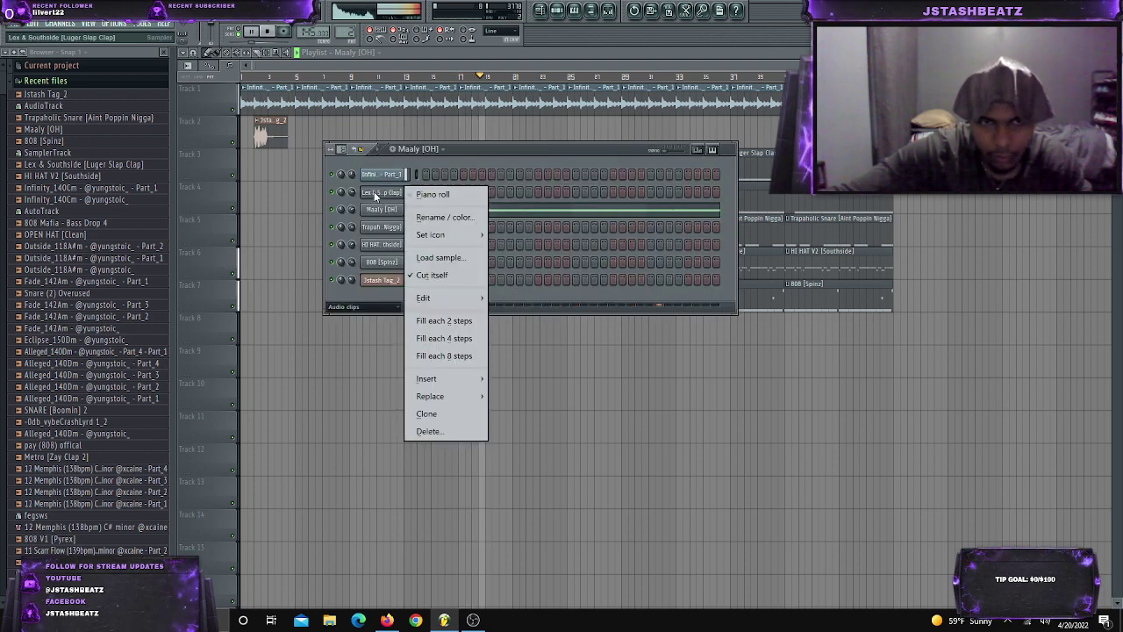
{"action": "right_click", "coordinate": [380, 211]}
{"action": "left_click", "coordinate": [443, 294]}
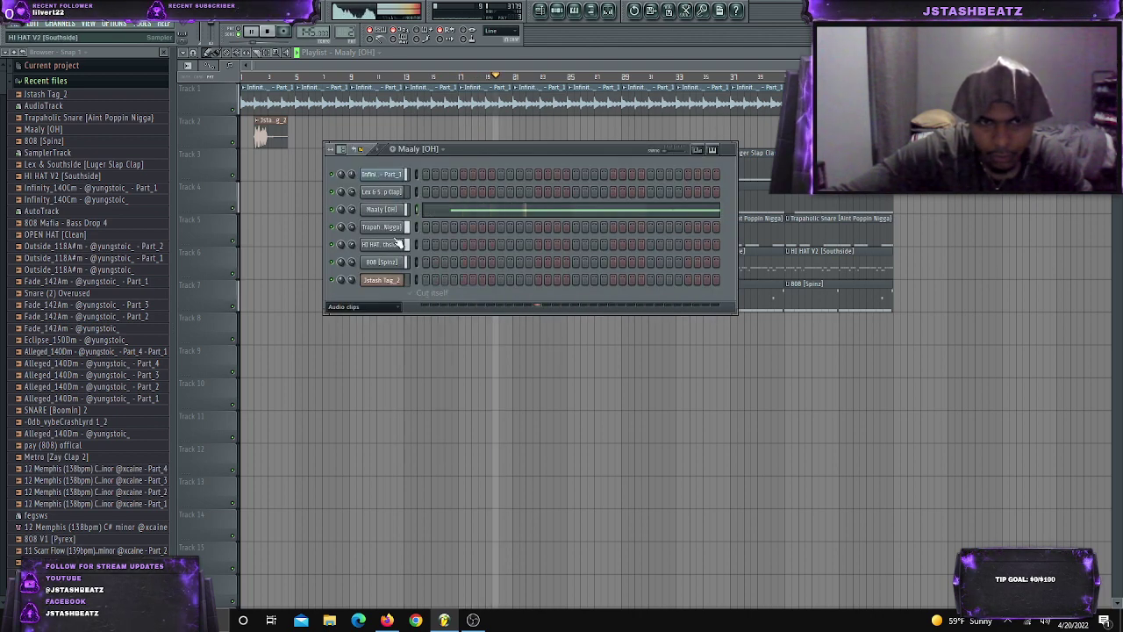
{"action": "right_click", "coordinate": [392, 228]}
{"action": "right_click", "coordinate": [389, 247]}
Open the HI HAT V2 [Southside] channel settings and set the channel's volume to 70%
{"action": "left_click", "coordinate": [394, 265]}
{"action": "left_click", "coordinate": [390, 246]}
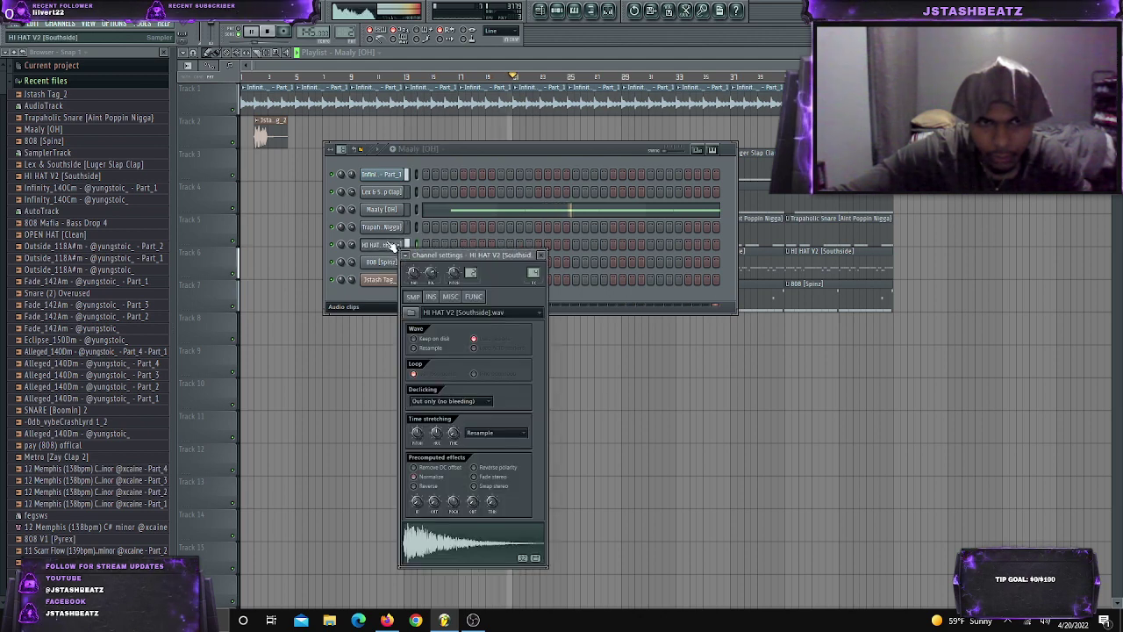
{"action": "left_click_drag", "start_coordinate": [352, 245], "coordinate": [352, 247]}
{"action": "left_click", "coordinate": [432, 548]}
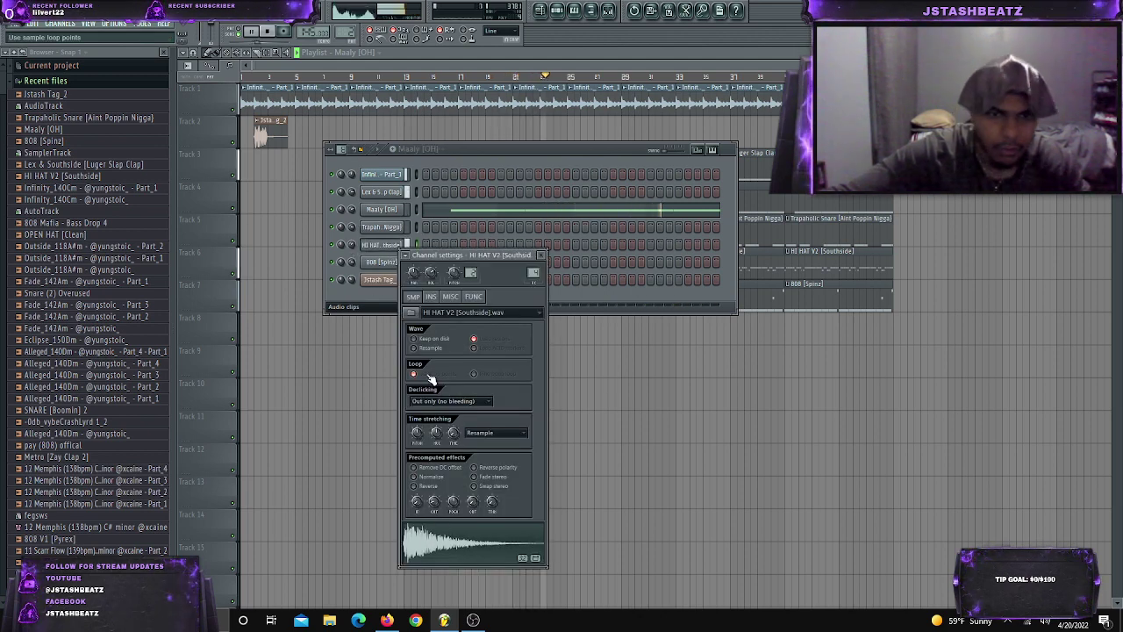
{"action": "left_click", "coordinate": [352, 245]}
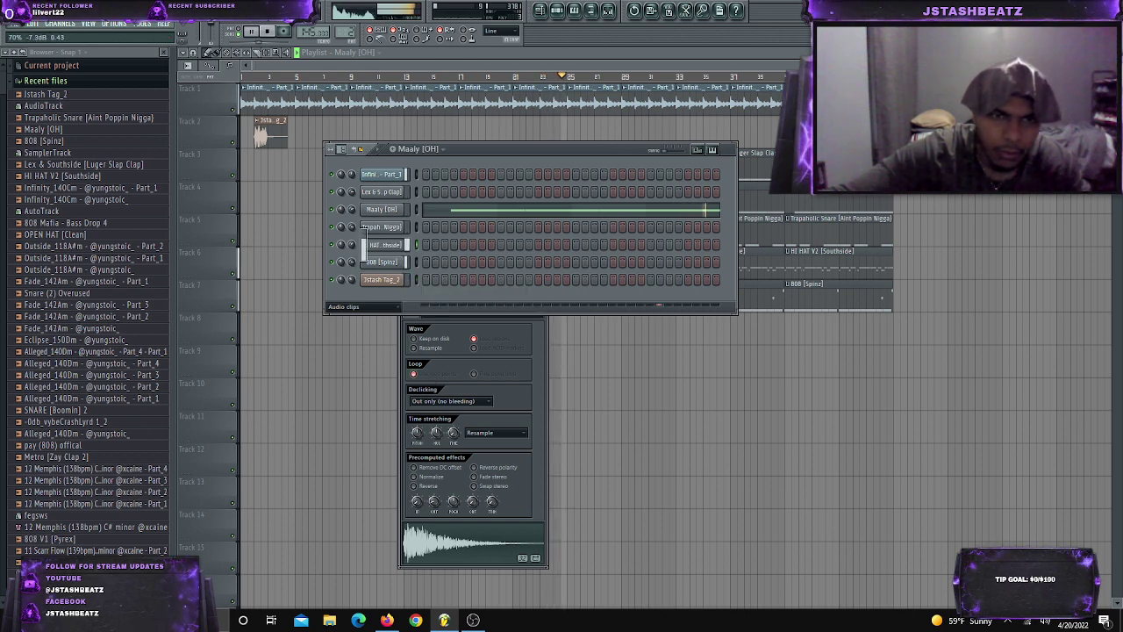
Return to the playlist and restart playback from the beginning of the song
{"action": "left_click", "coordinate": [542, 12]}
{"action": "key", "text": "space"}
{"action": "key", "text": "space"}
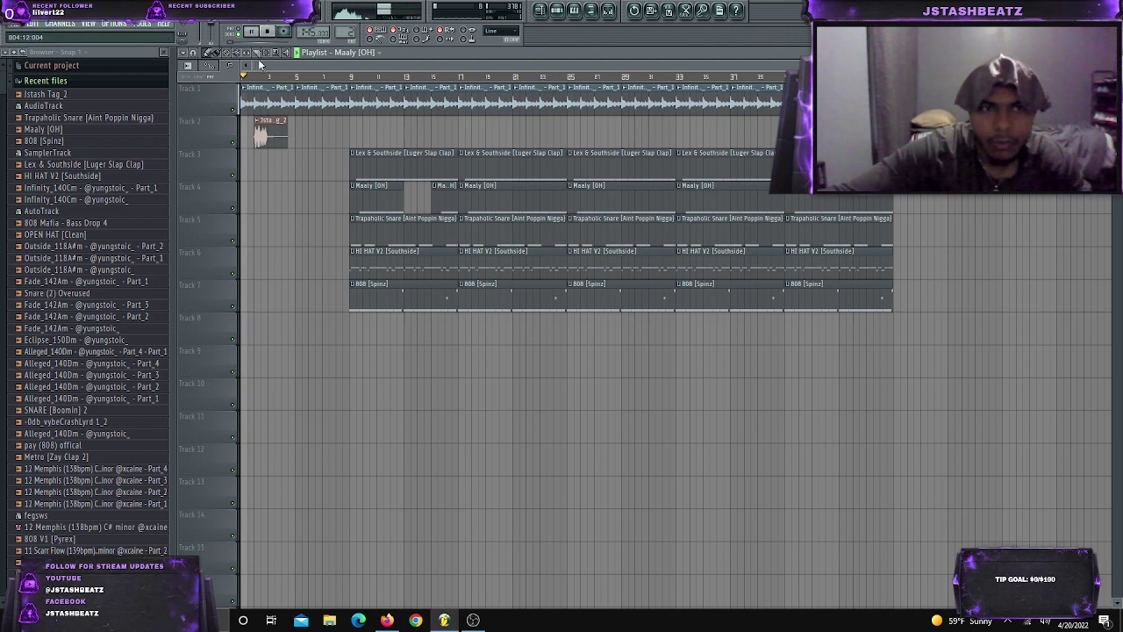
Select the five drum and 808 clips at bar 25 and trim their starts to bar 29
{"action": "left_click", "coordinate": [621, 172]}
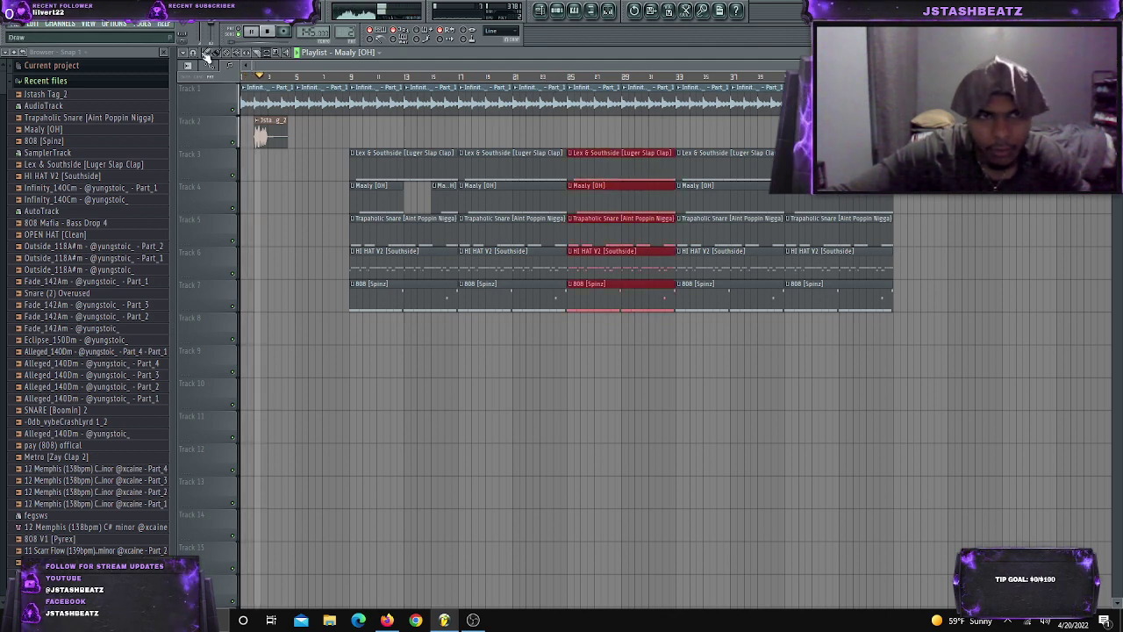
{"action": "left_click_drag", "start_coordinate": [568, 188], "coordinate": [621, 180]}
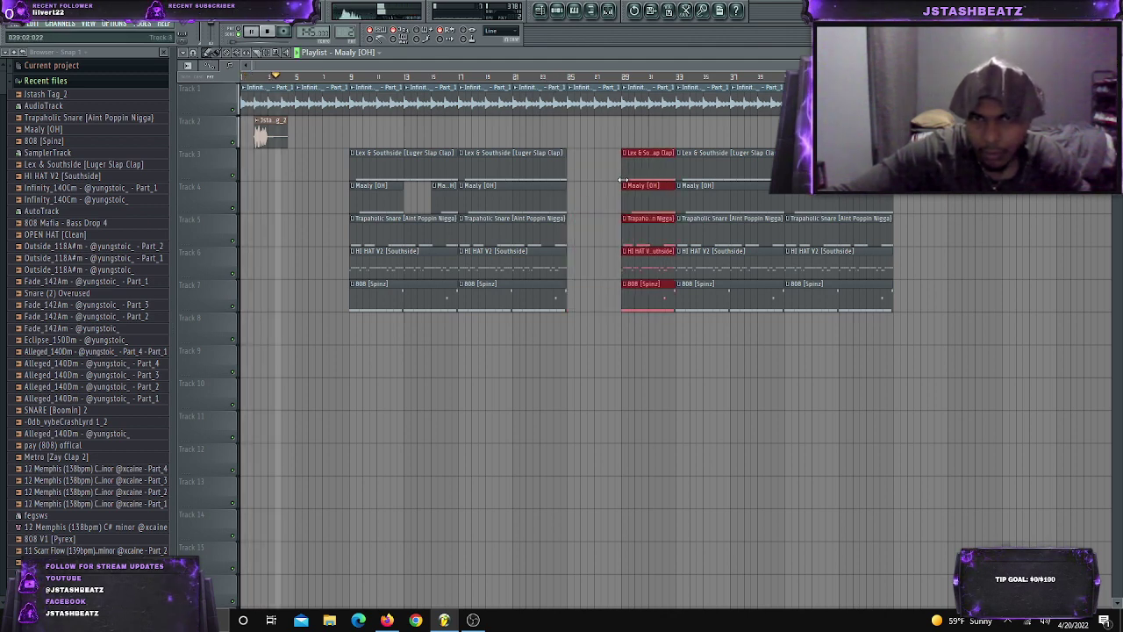
{"action": "left_click", "coordinate": [607, 340]}
Replace the Trapaholic Snare clip at bar 29 on Track 5 with a short slice of the snare pattern
{"action": "right_click", "coordinate": [630, 232]}
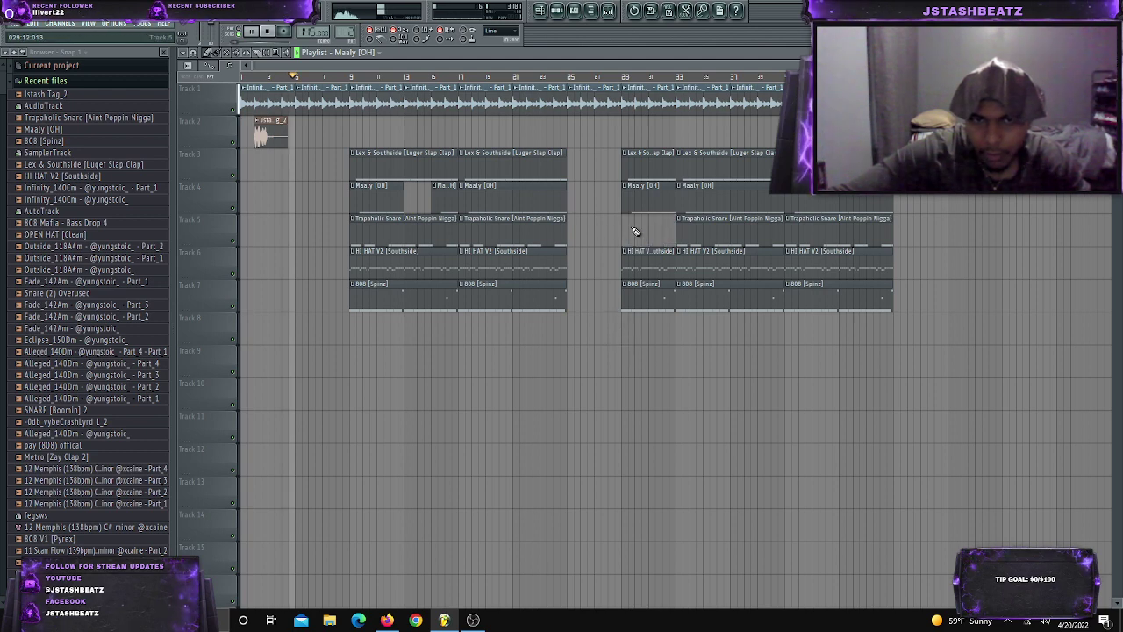
{"action": "left_click", "coordinate": [573, 335]}
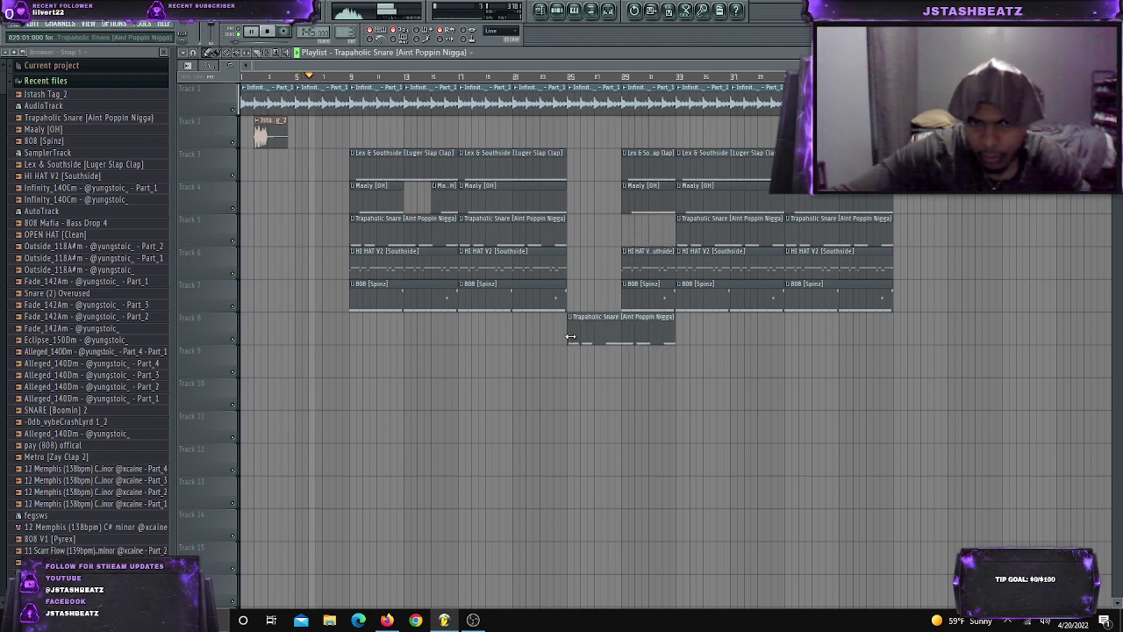
{"action": "left_click_drag", "start_coordinate": [619, 335], "coordinate": [632, 230]}
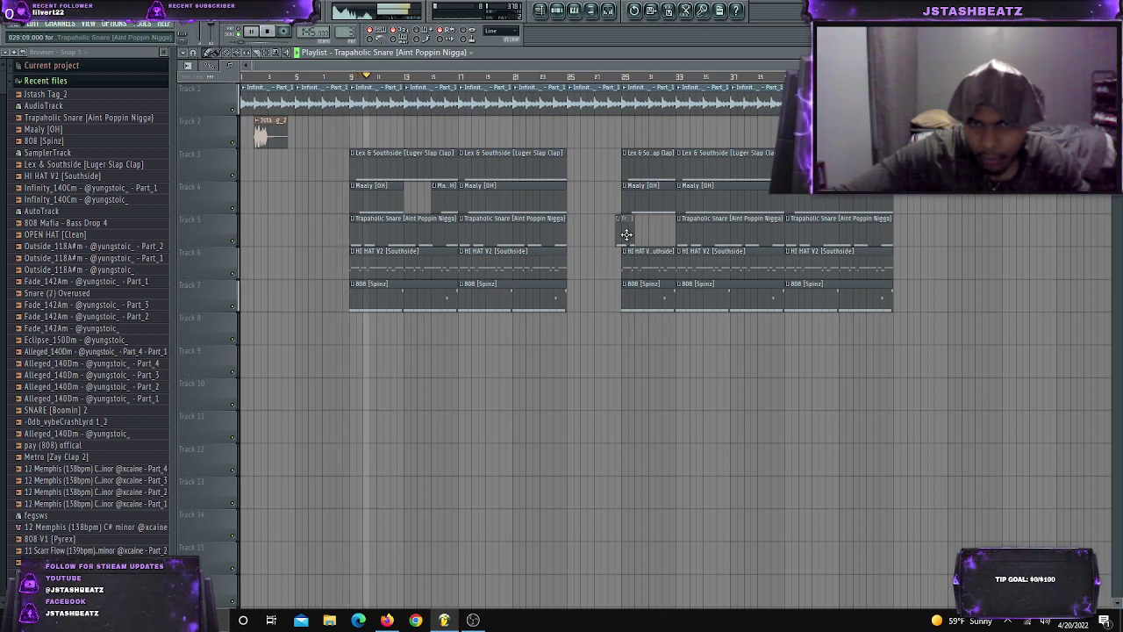
Add another Trapaholic Snare clip on Track 8 and trim its start to 032:09, leaving only the final hit
{"action": "left_click", "coordinate": [725, 236]}
{"action": "left_click", "coordinate": [575, 332]}
{"action": "left_click_drag", "start_coordinate": [567, 333], "coordinate": [671, 337]}
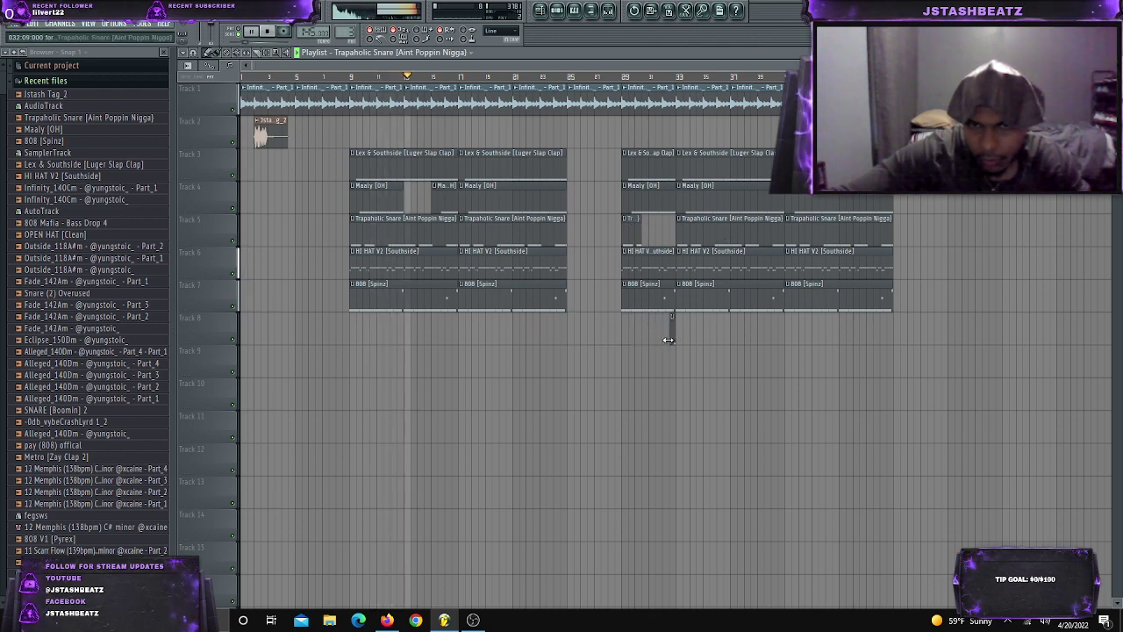
Cut a one-bar gap at bar 36 in the Track 5 snare clip and shorten the Maaly [OH] clip at bar 29 to two bars
{"action": "left_click_drag", "start_coordinate": [667, 228], "coordinate": [695, 340]}
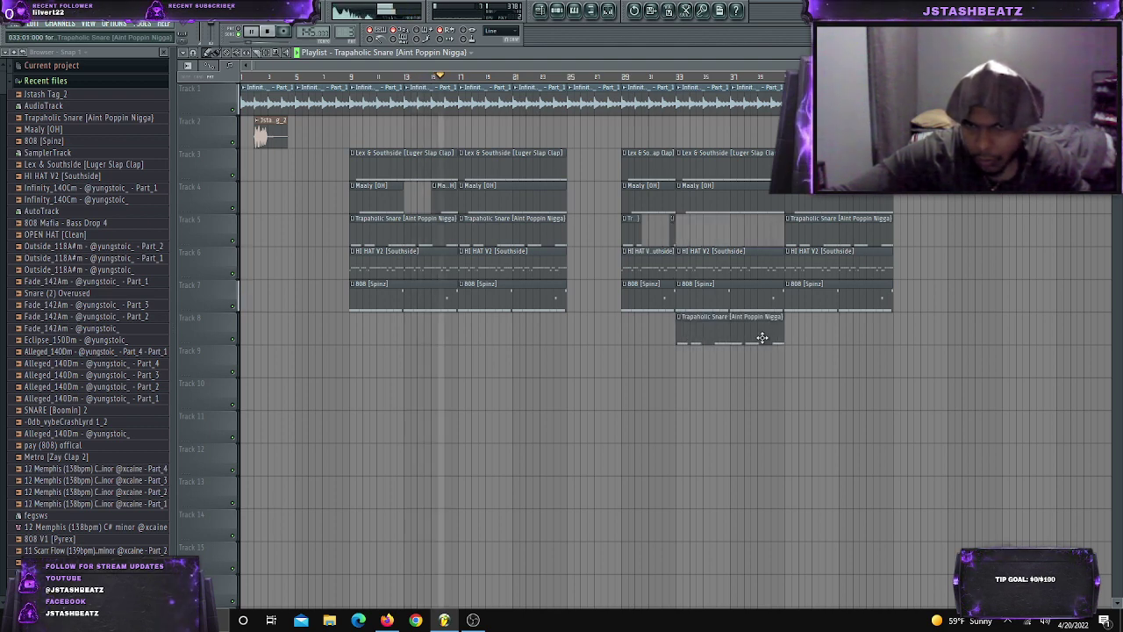
{"action": "left_click_drag", "start_coordinate": [780, 333], "coordinate": [703, 235]}
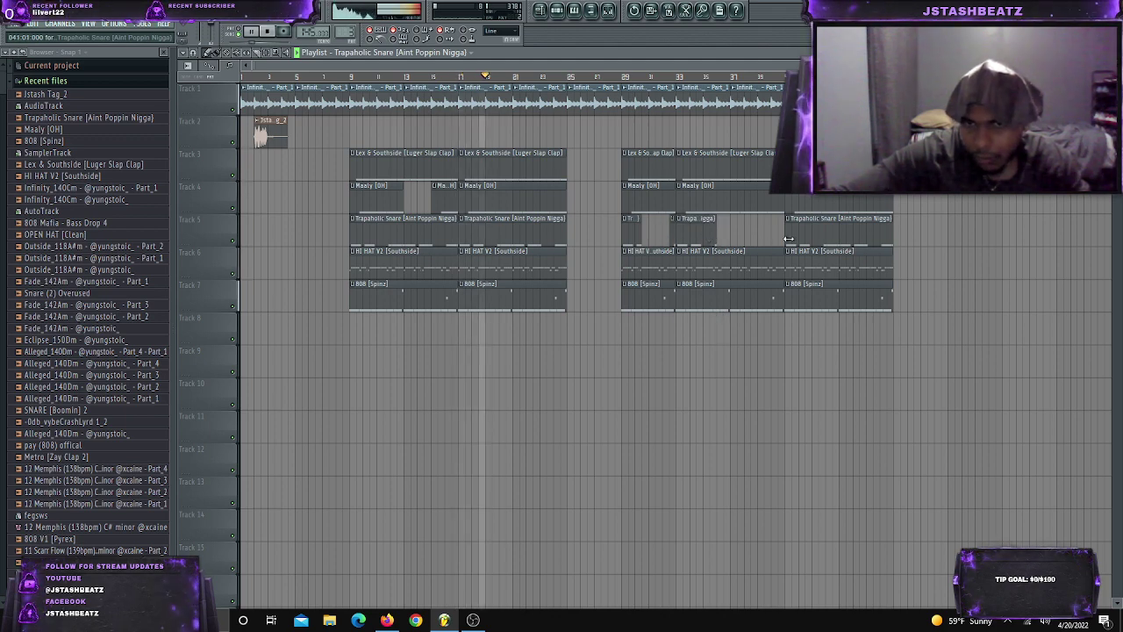
{"action": "left_click", "coordinate": [677, 327]}
{"action": "left_click_drag", "start_coordinate": [701, 336], "coordinate": [752, 232]}
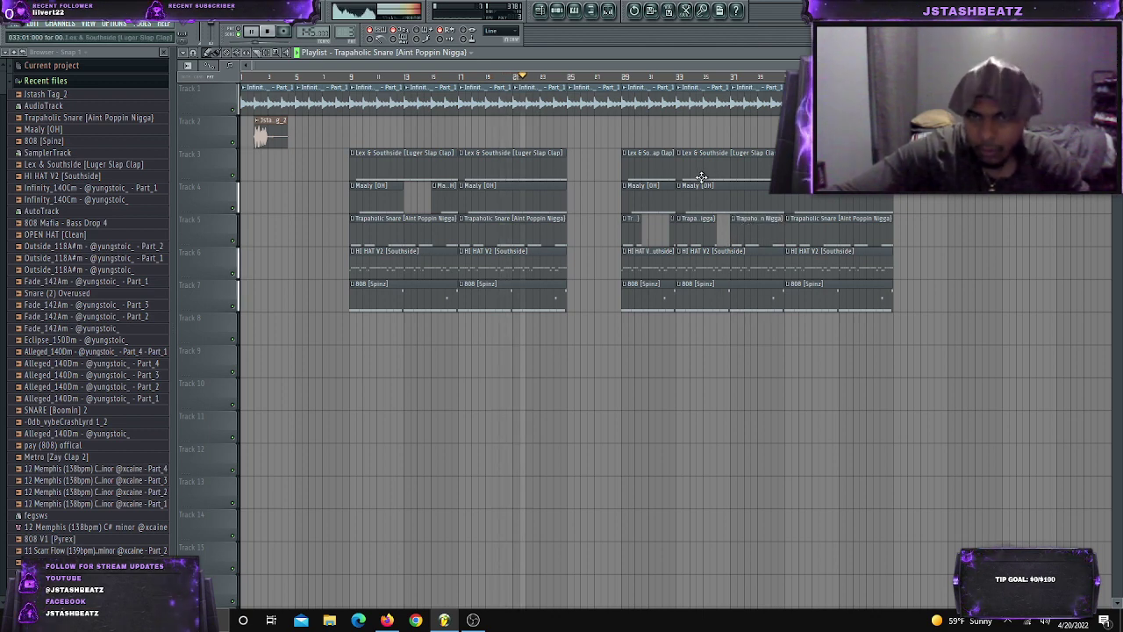
{"action": "left_click_drag", "start_coordinate": [674, 199], "coordinate": [668, 198]}
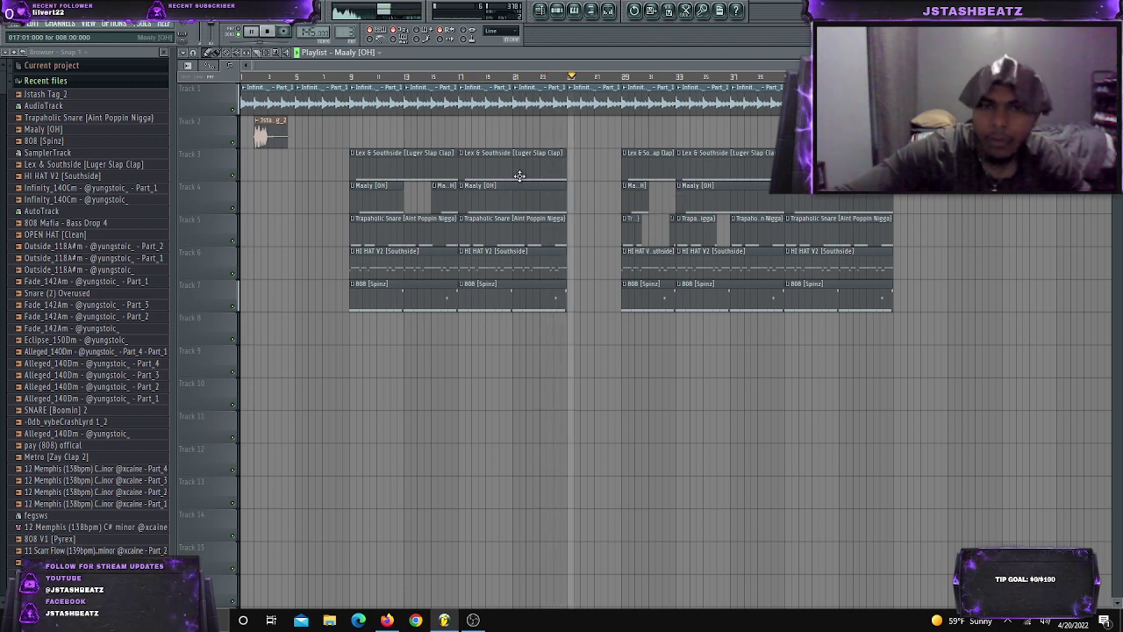
Switch to the empty Pattern 6 and clone the Jstash Tag_2 channel in the channel rack
{"action": "key", "text": "F6"}
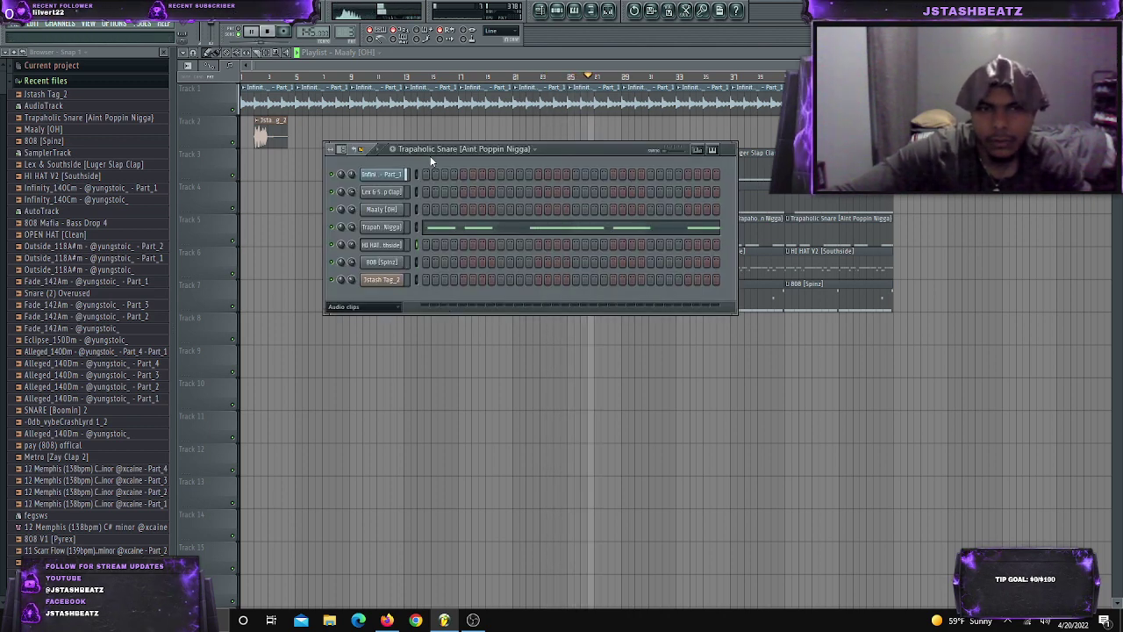
{"action": "scroll", "coordinate": [433, 153], "scroll_direction": "down", "scroll_amount": 3}
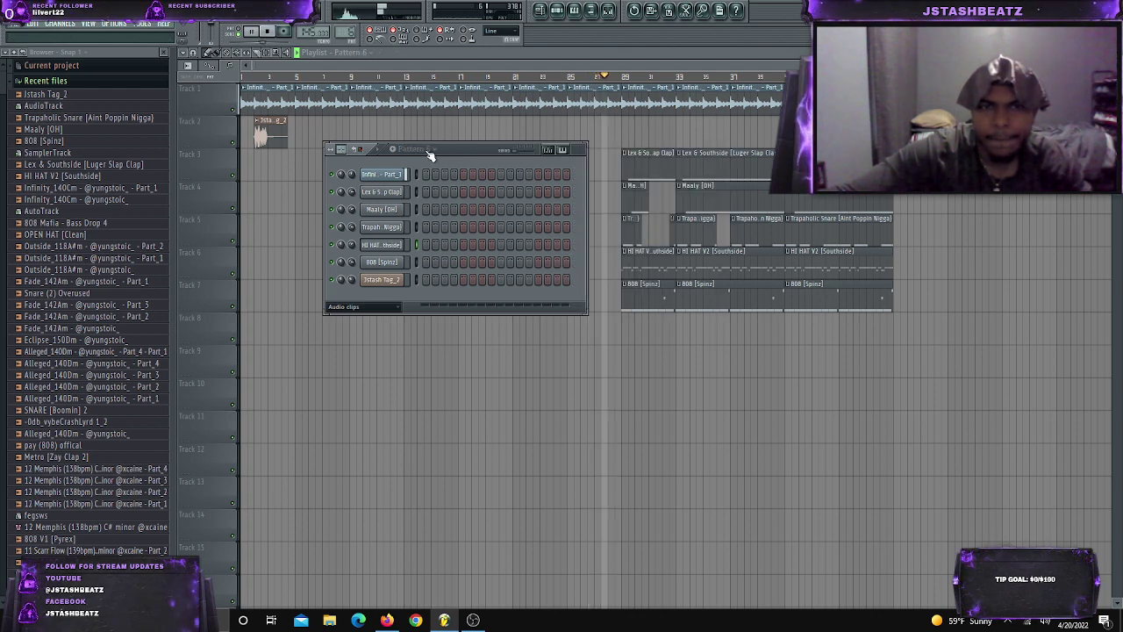
{"action": "right_click", "coordinate": [380, 280]}
{"action": "left_click", "coordinate": [432, 362]}
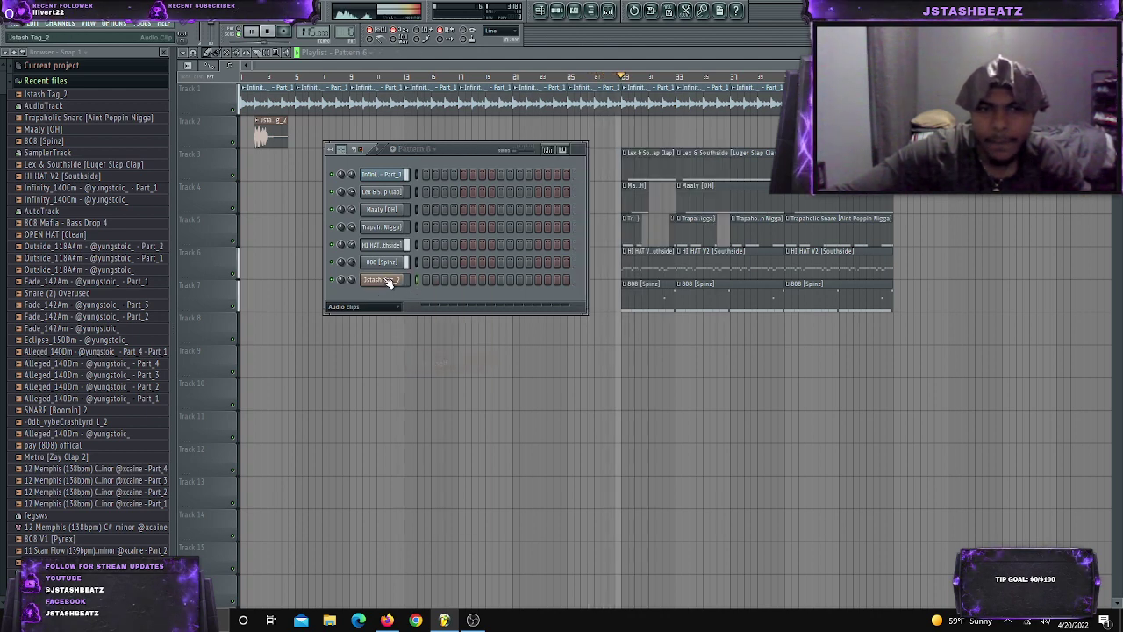
{"action": "right_click", "coordinate": [386, 281]}
{"action": "left_click", "coordinate": [427, 501]}
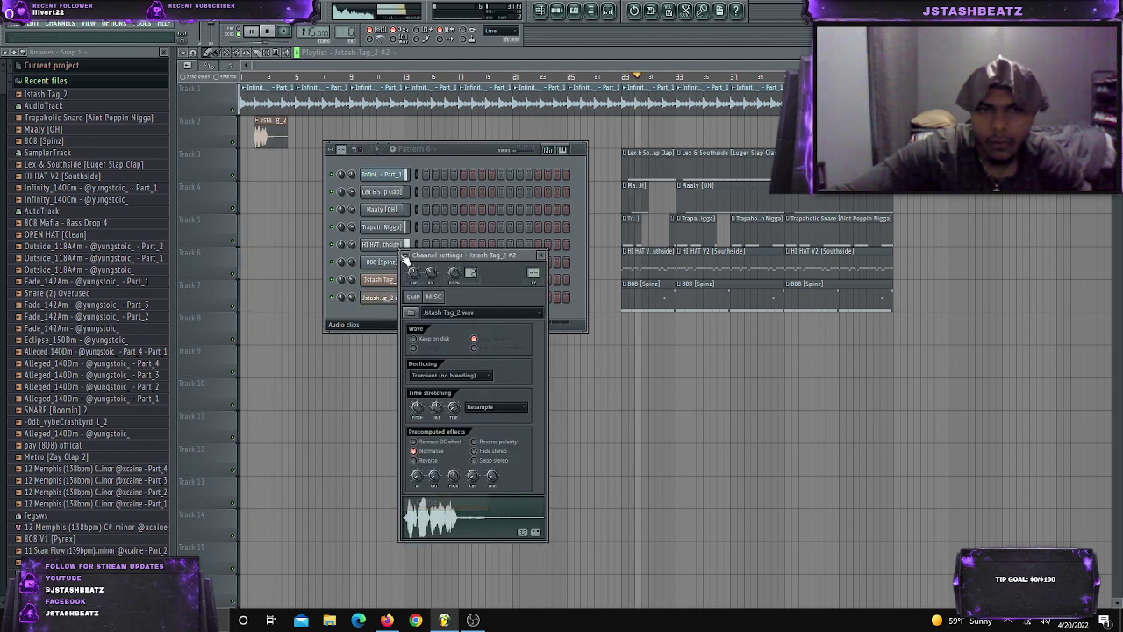
Turn on Cut itself in the settings of the Infinity_140Cm Part_1 melody channel
{"action": "left_click", "coordinate": [396, 174]}
{"action": "left_click", "coordinate": [444, 296]}
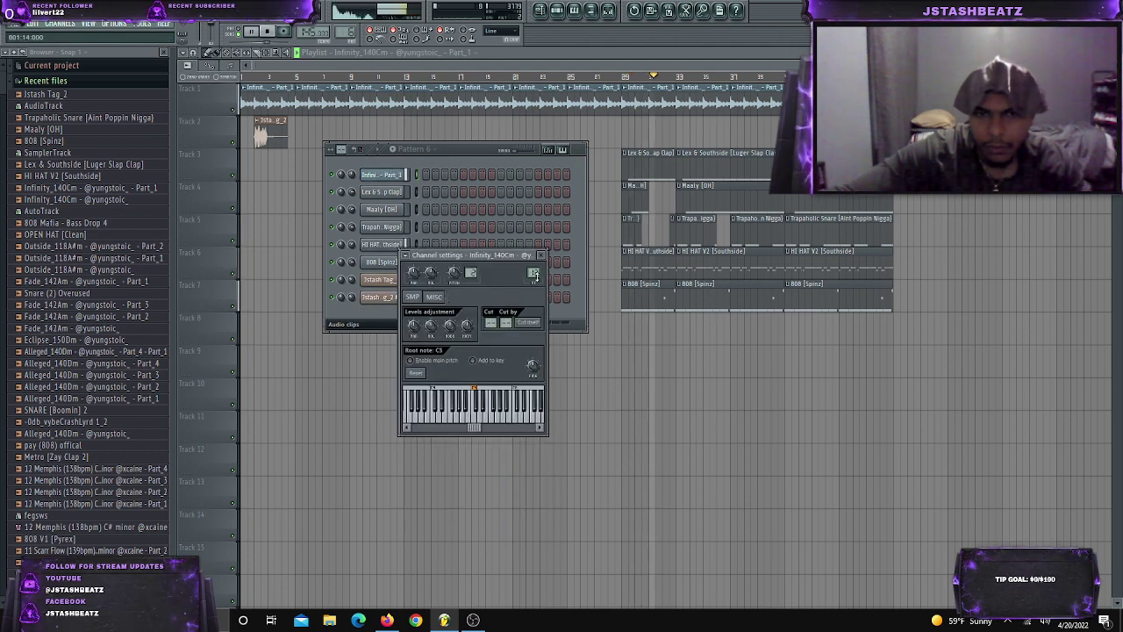
{"action": "left_click", "coordinate": [531, 323]}
{"action": "left_click", "coordinate": [540, 255]}
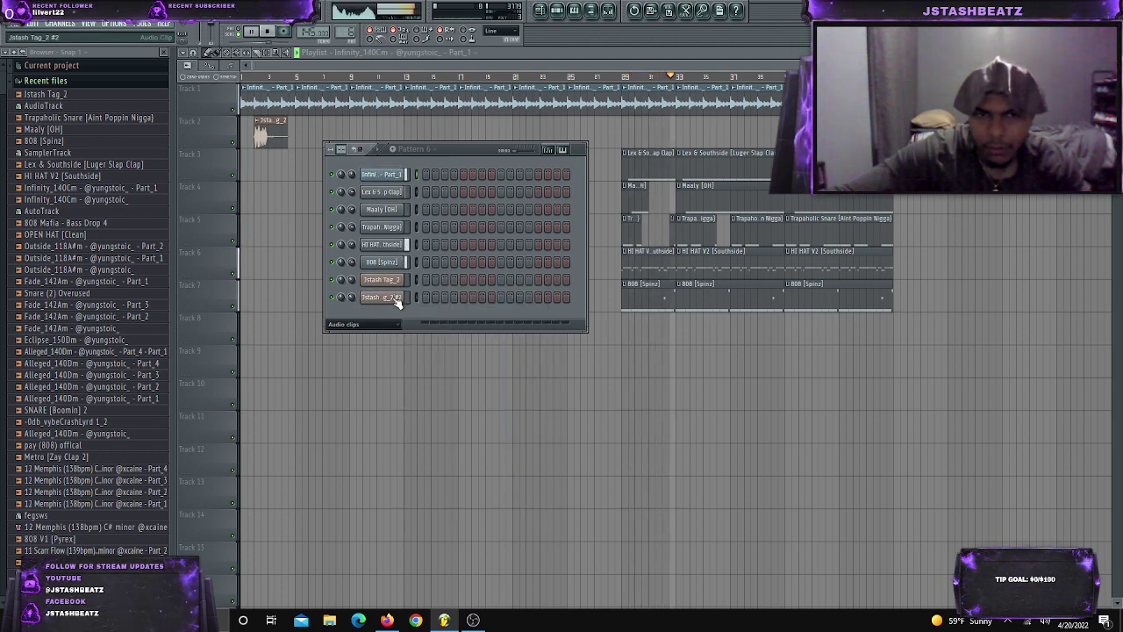
Make sure Cut itself is enabled on the 808, HI HAT V2, Trapaholic Snare, Maaly [OH] and Lex & Southside channels
{"action": "left_click", "coordinate": [388, 264]}
{"action": "right_click", "coordinate": [388, 265]}
{"action": "left_click", "coordinate": [390, 266]}
{"action": "right_click", "coordinate": [388, 262]}
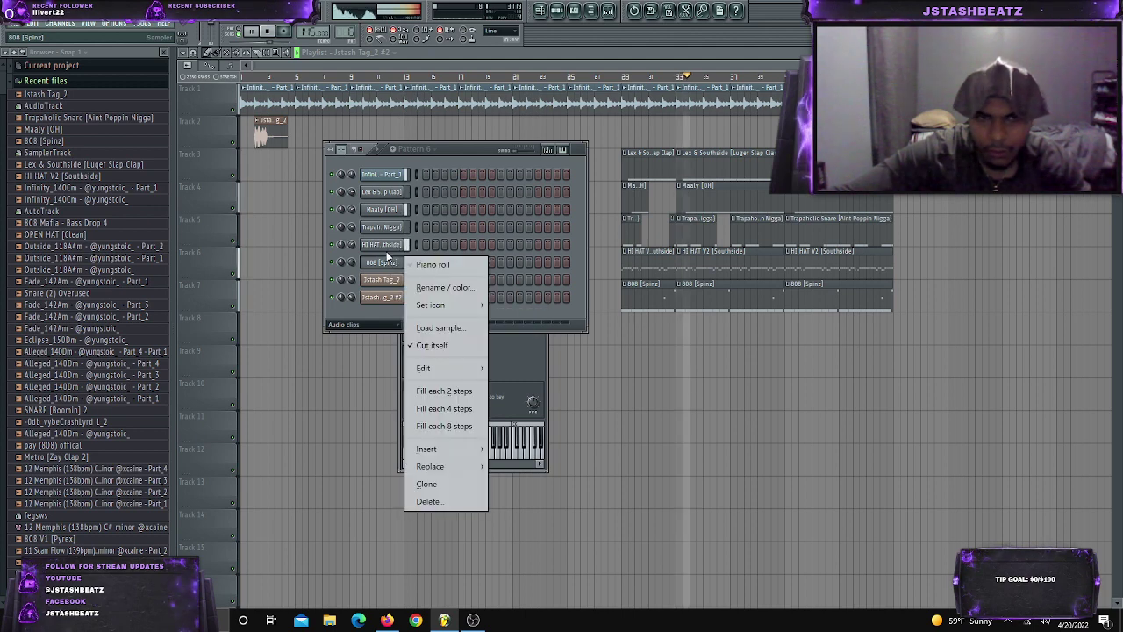
{"action": "left_click", "coordinate": [386, 255]}
{"action": "right_click", "coordinate": [388, 248]}
{"action": "left_click", "coordinate": [386, 253]}
{"action": "right_click", "coordinate": [388, 255]}
{"action": "left_click", "coordinate": [384, 235]}
{"action": "right_click", "coordinate": [383, 225]}
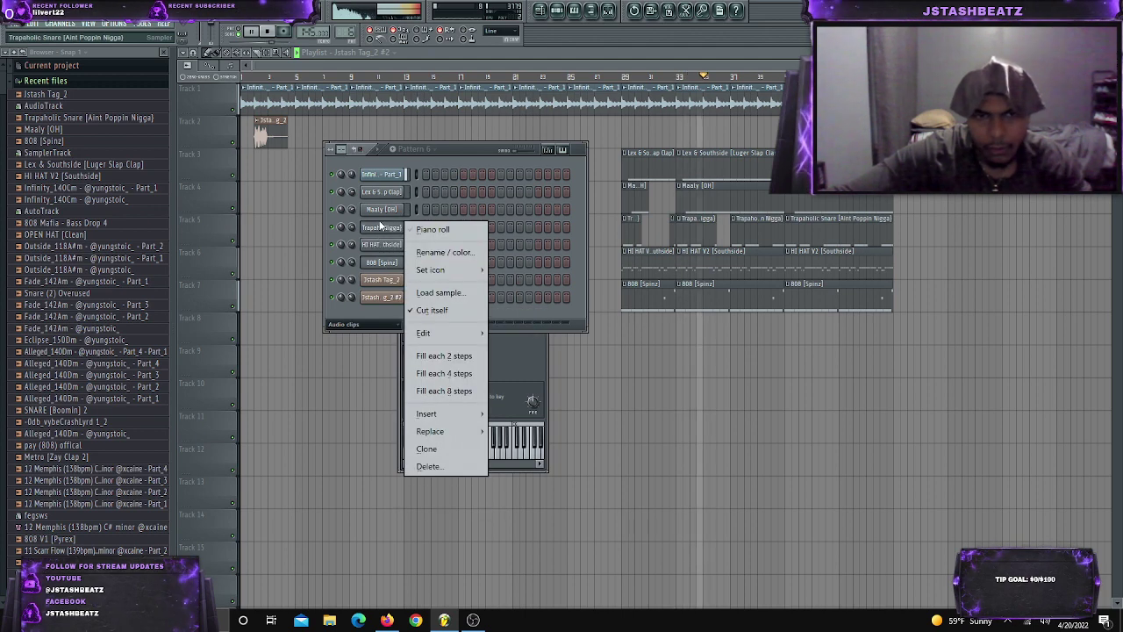
{"action": "left_click", "coordinate": [388, 215]}
{"action": "right_click", "coordinate": [388, 211]}
{"action": "left_click", "coordinate": [388, 199]}
{"action": "right_click", "coordinate": [388, 195]}
{"action": "left_click", "coordinate": [383, 204]}
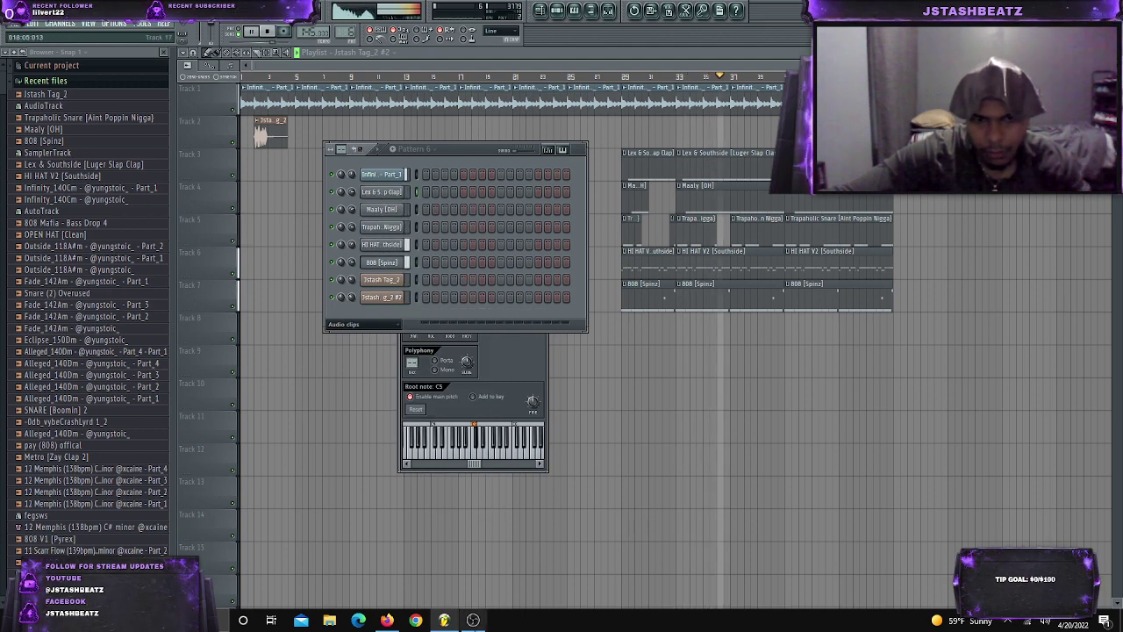
{"action": "left_click", "coordinate": [473, 621]}
{"action": "left_click", "coordinate": [474, 622]}
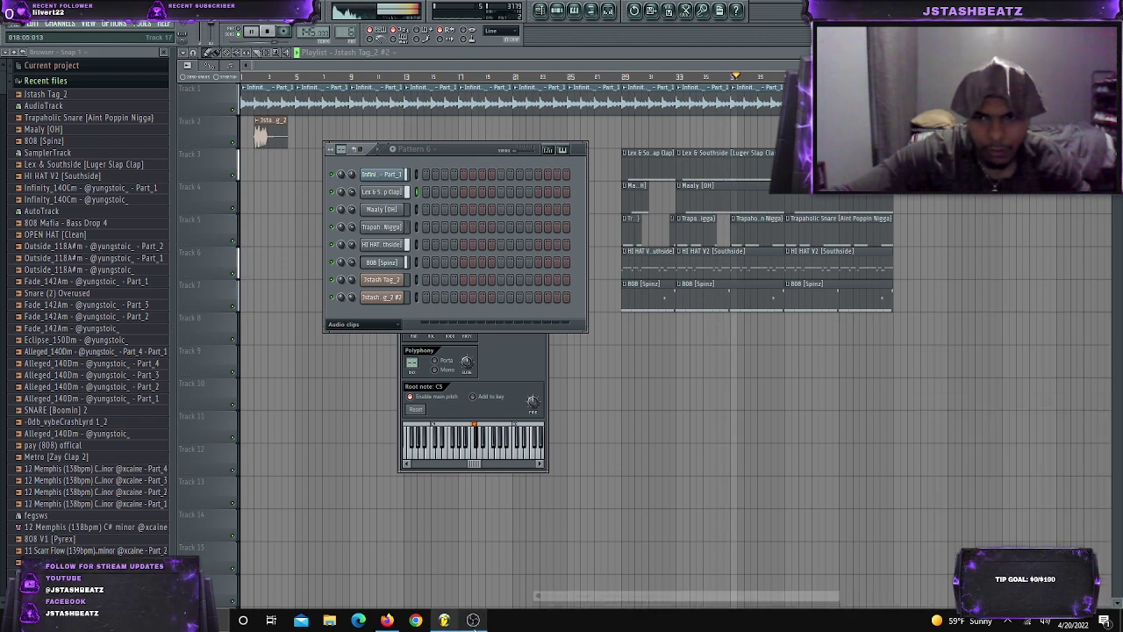
{"action": "left_click", "coordinate": [364, 390]}
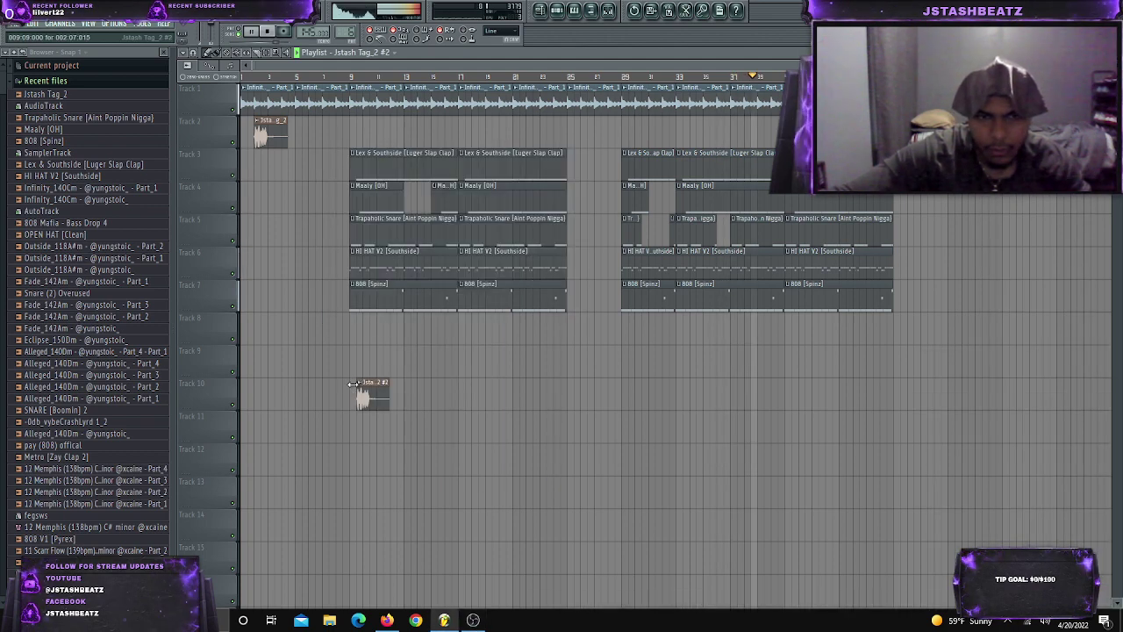
Review the cut and sample settings of the Jstash Tag_2 #2 channel and activate its first step in Pattern 6
{"action": "left_click", "coordinate": [558, 9]}
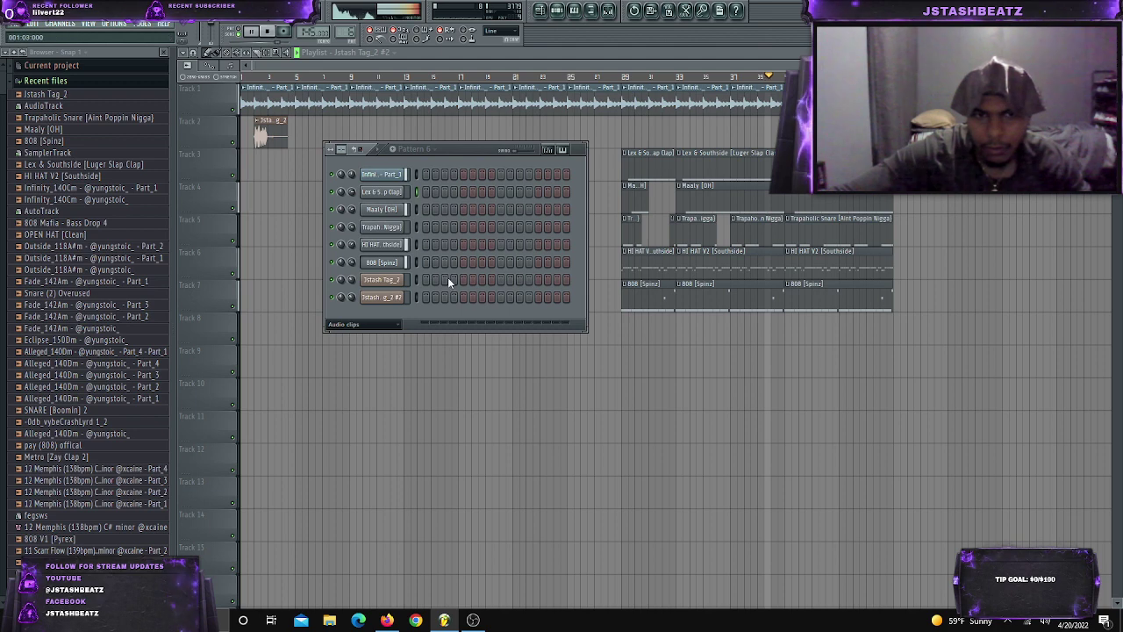
{"action": "left_click", "coordinate": [385, 297]}
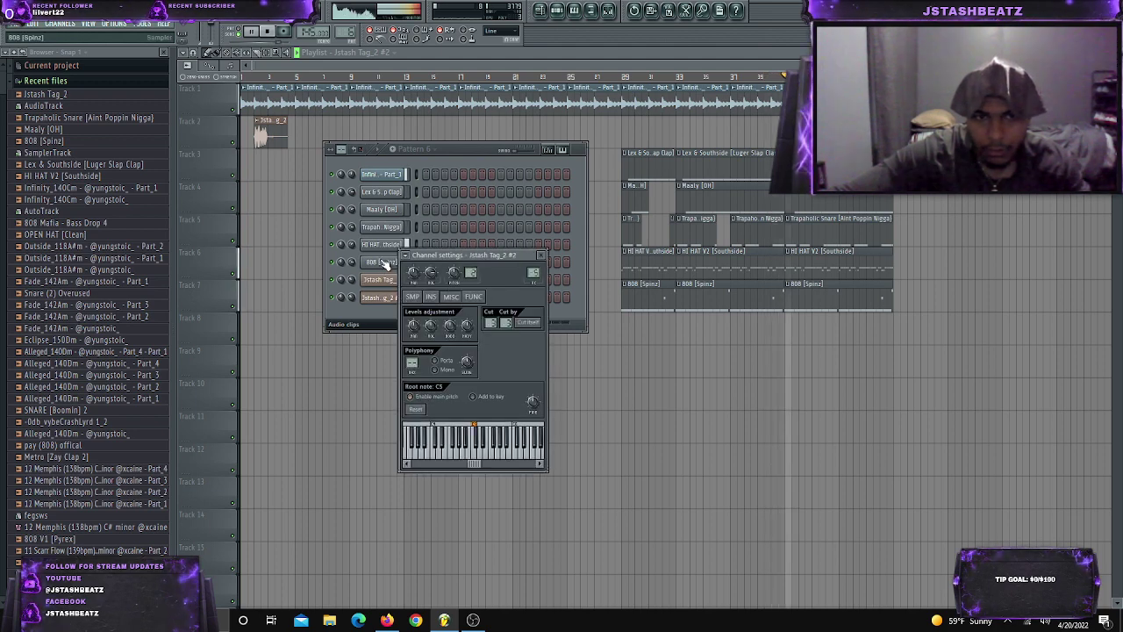
{"action": "left_click", "coordinate": [384, 298]}
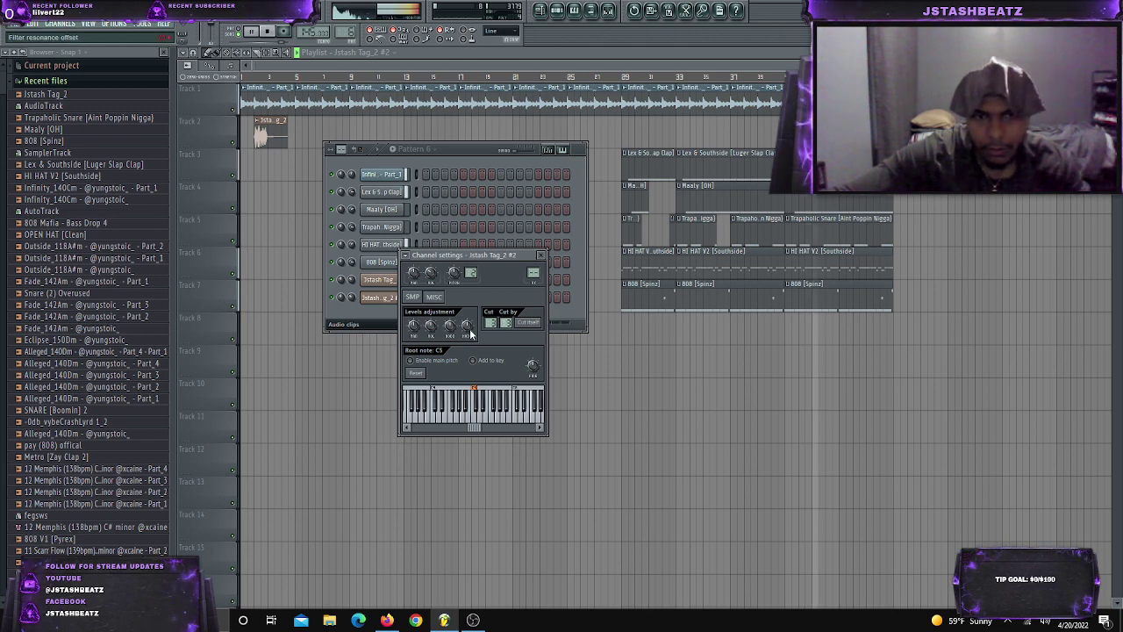
{"action": "left_click", "coordinate": [412, 296]}
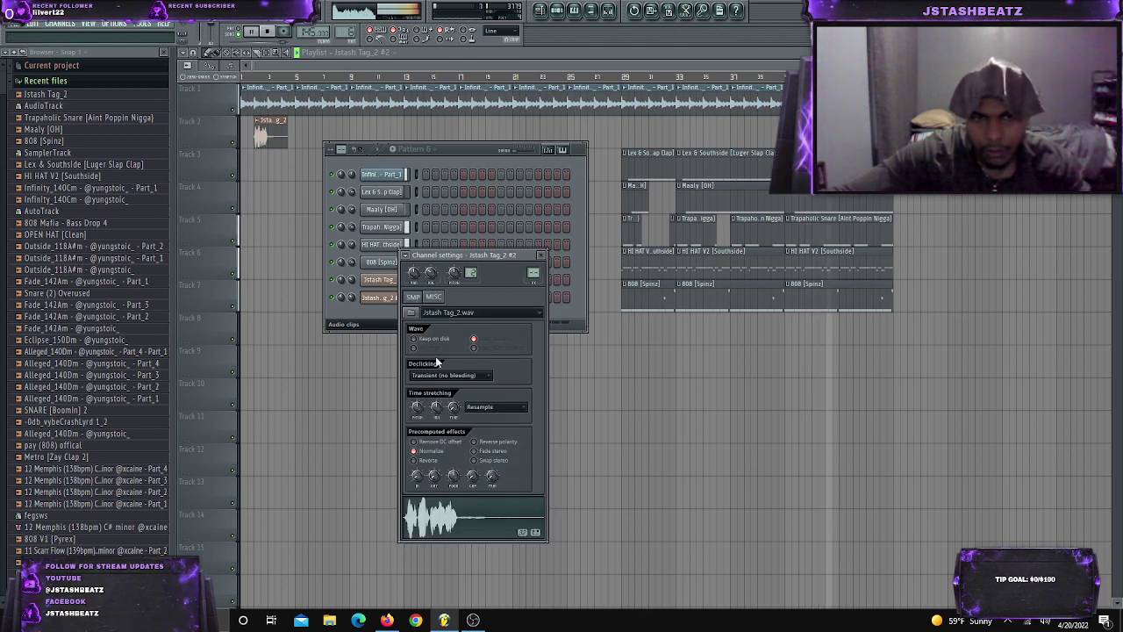
{"action": "left_click", "coordinate": [377, 308]}
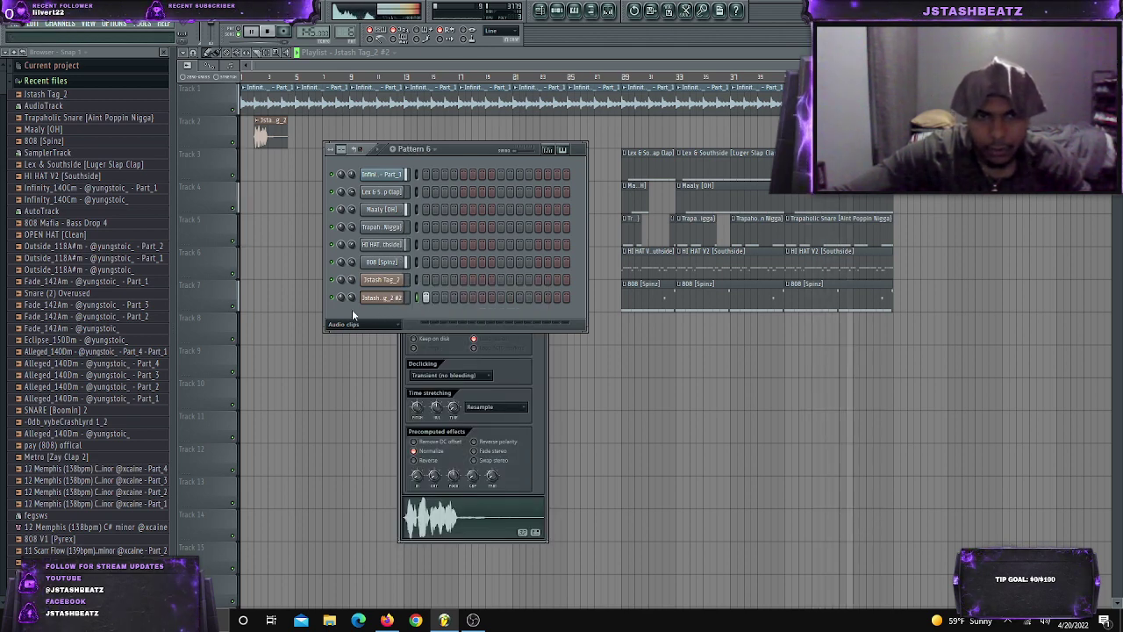
Place a one-bar Pattern 6 clip on Track 8 at bar 25 and play the song from just before it
{"action": "left_click_drag", "start_coordinate": [643, 364], "coordinate": [602, 364]}
{"action": "right_click", "coordinate": [602, 362]}
{"action": "left_click", "coordinate": [340, 34]}
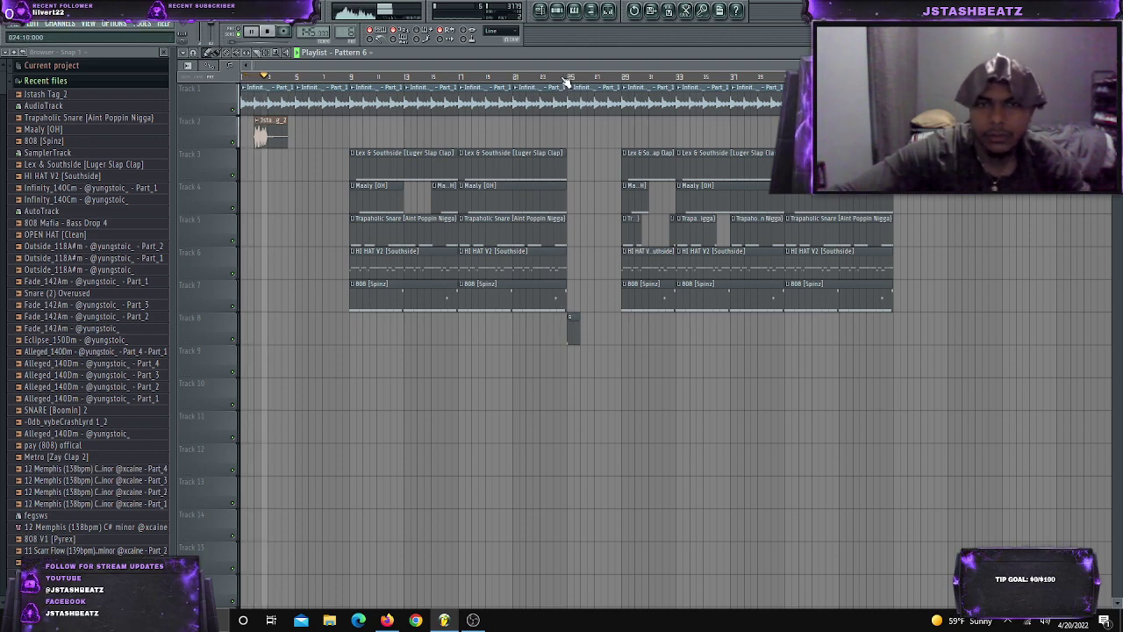
{"action": "left_click", "coordinate": [556, 10]}
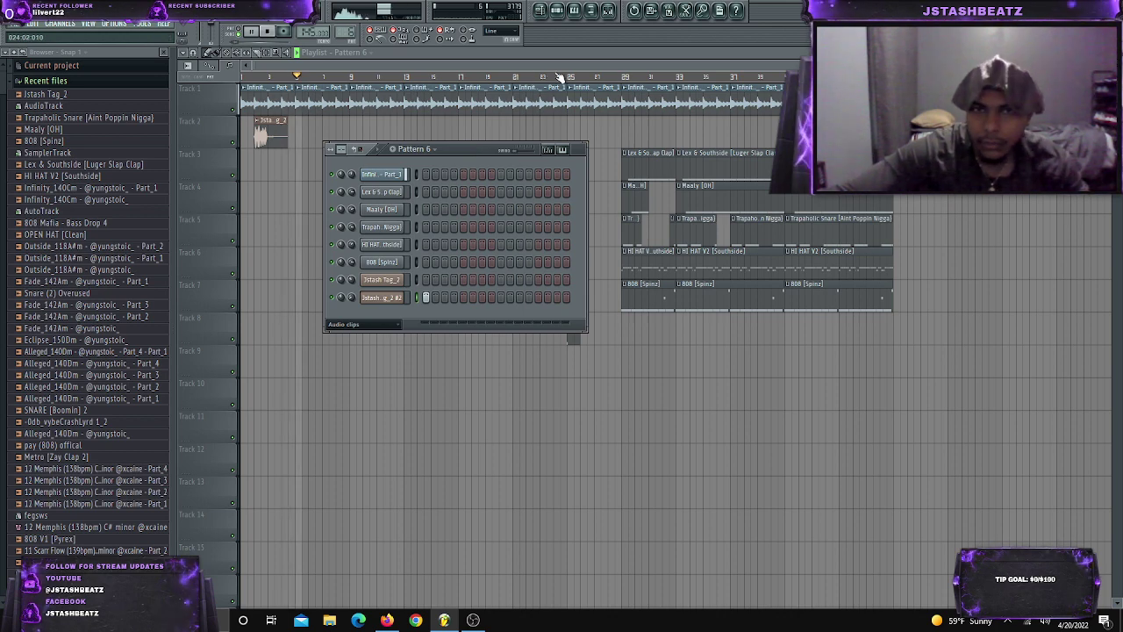
{"action": "key", "text": "F6"}
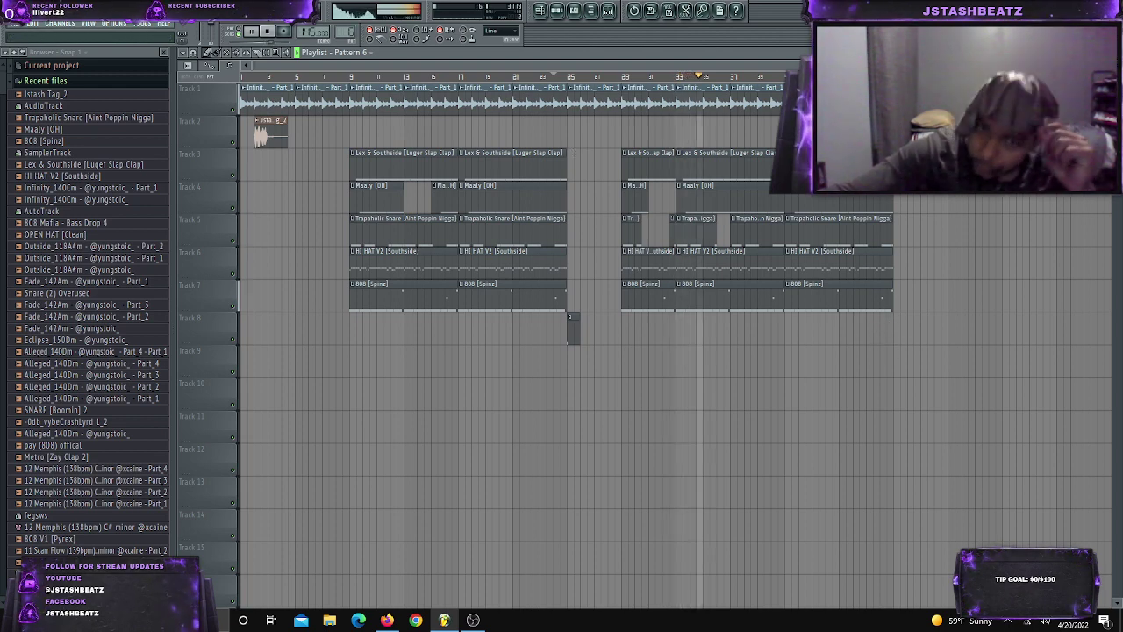
Select the five drum and 808 clips ending at bar 41 and shorten their ends by half a bar
{"action": "left_click", "coordinate": [267, 53]}
{"action": "left_click_drag", "start_coordinate": [755, 163], "coordinate": [770, 332]}
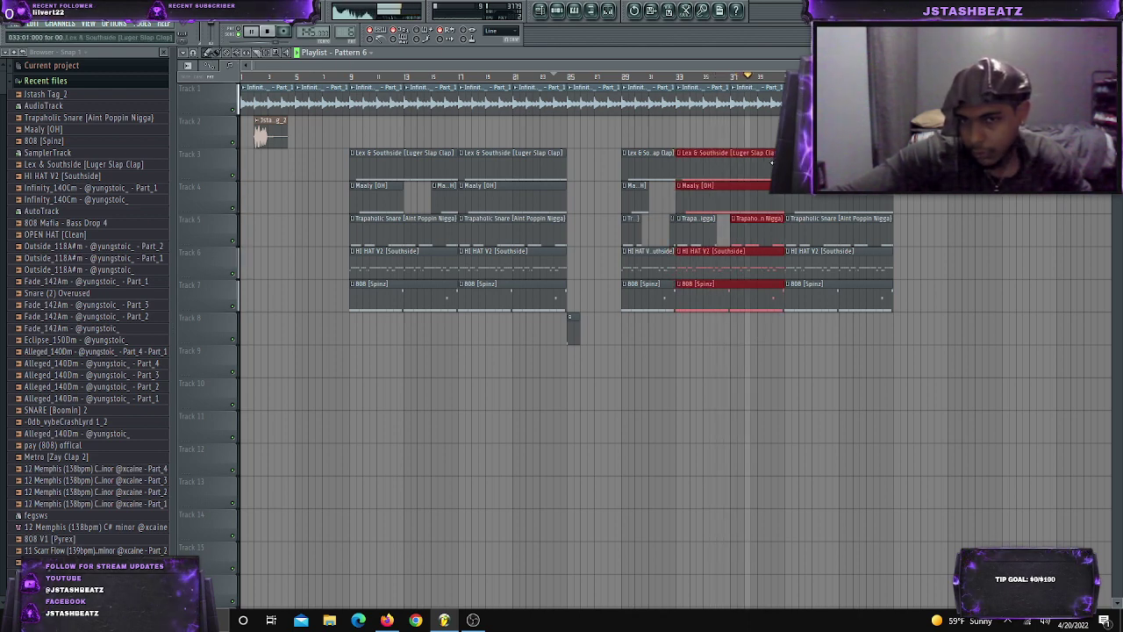
{"action": "scroll", "coordinate": [813, 341], "scroll_direction": "up", "scroll_amount": 3}
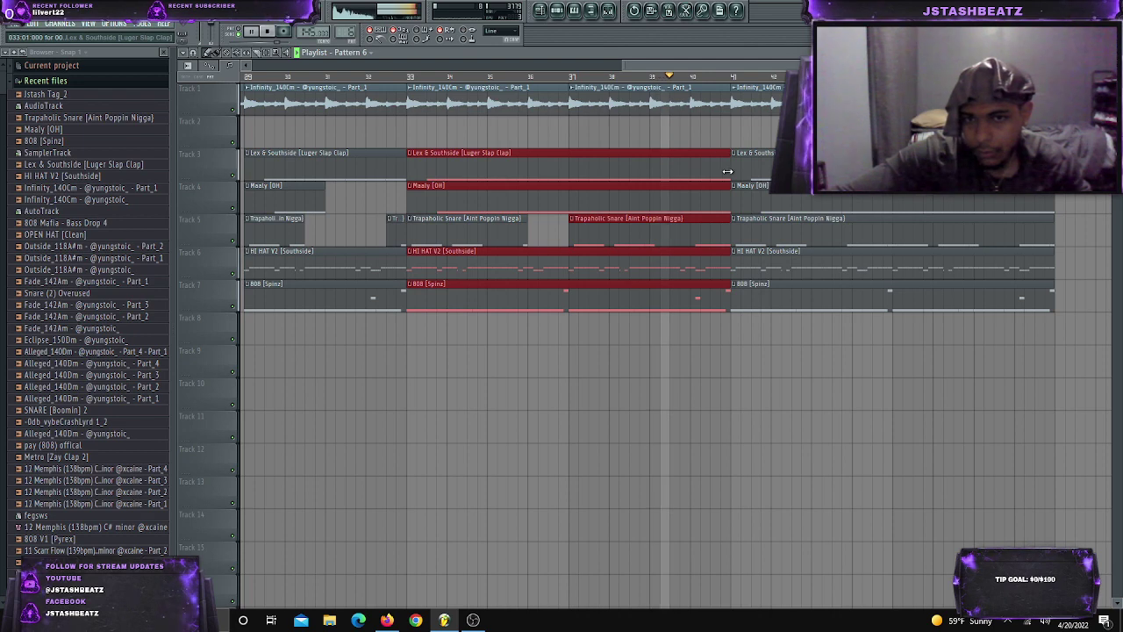
{"action": "left_click_drag", "start_coordinate": [727, 174], "coordinate": [709, 174]}
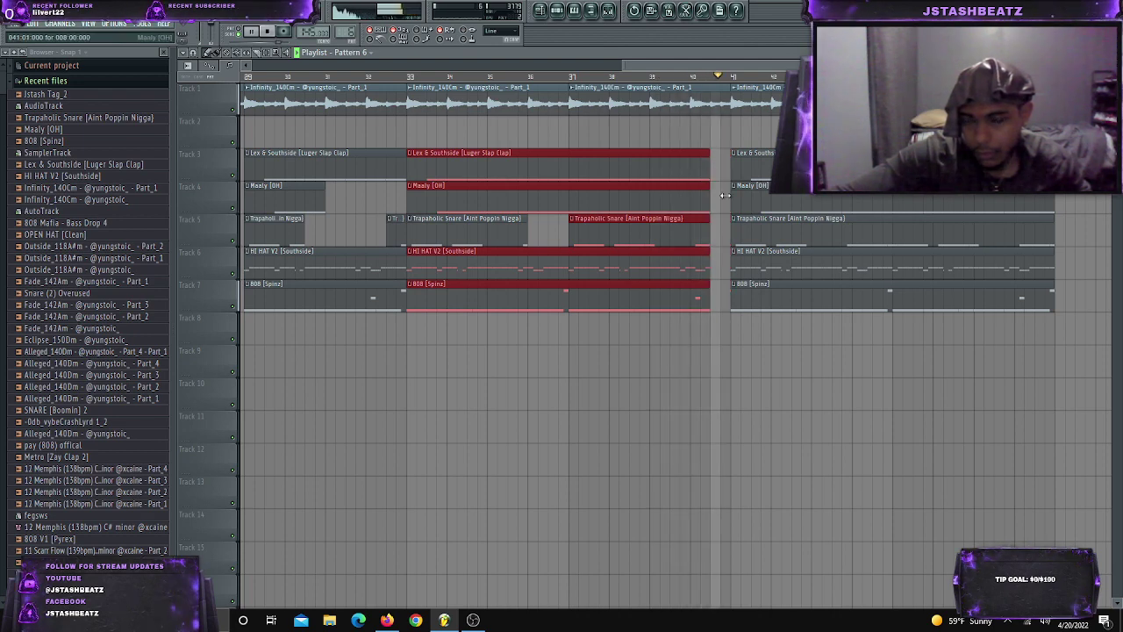
{"action": "left_click", "coordinate": [616, 402], "text": "ctrl"}
{"action": "scroll", "coordinate": [663, 404], "scroll_direction": "down", "scroll_amount": 4}
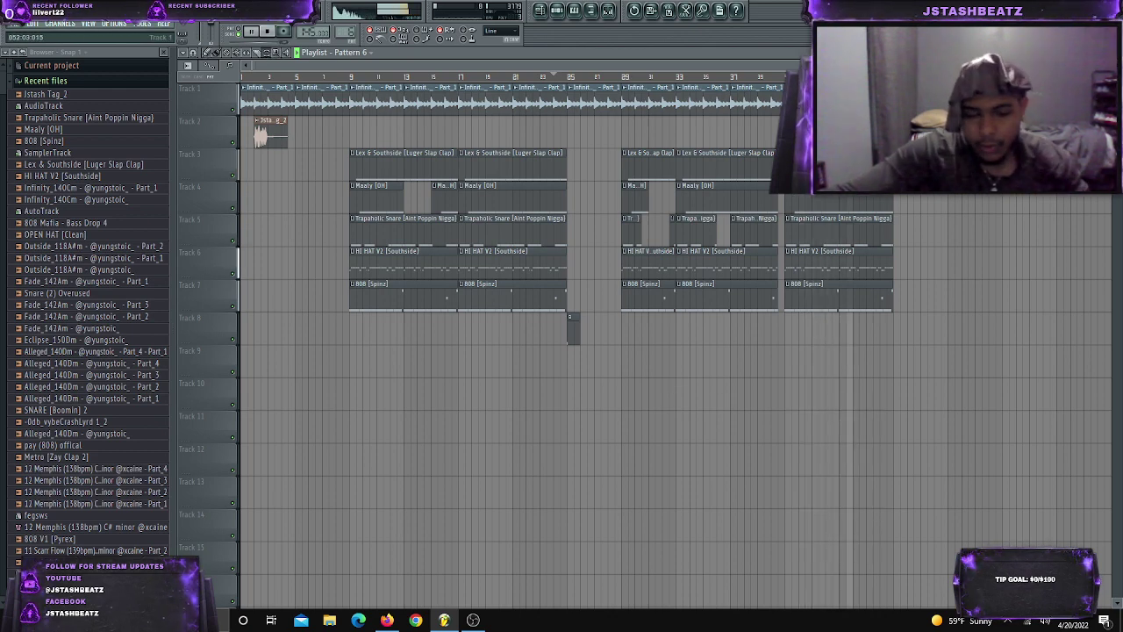
Duplicate the five drum and 808 clips at bar 41 to bar 49 and delete the 808 copy
{"action": "left_click_drag", "start_coordinate": [807, 164], "coordinate": [826, 333]}
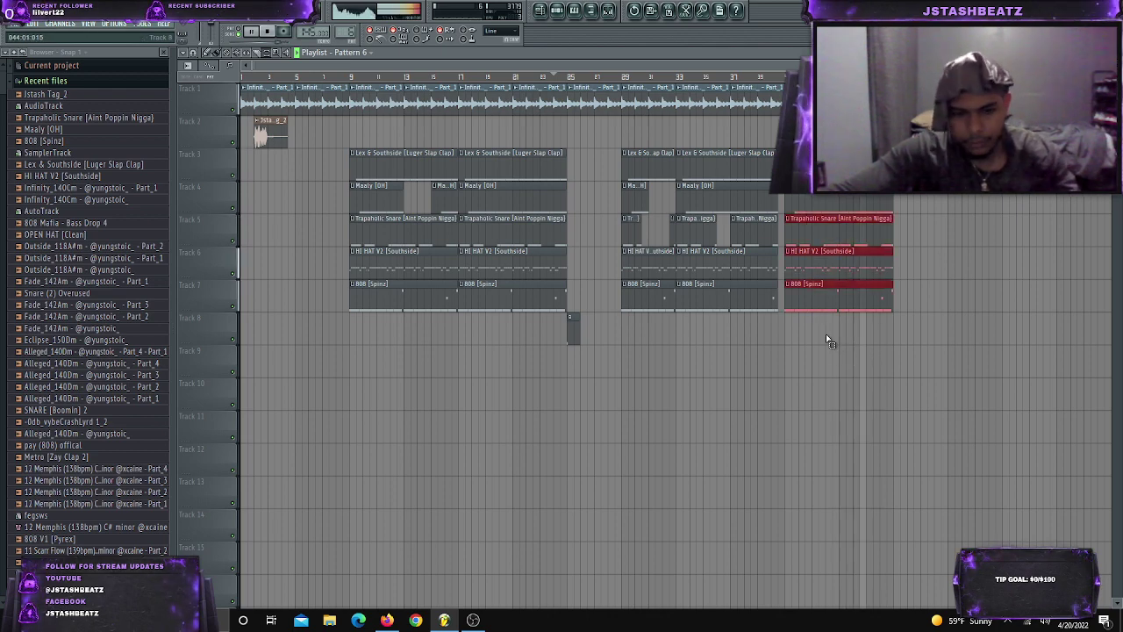
{"action": "key", "text": "ctrl+b"}
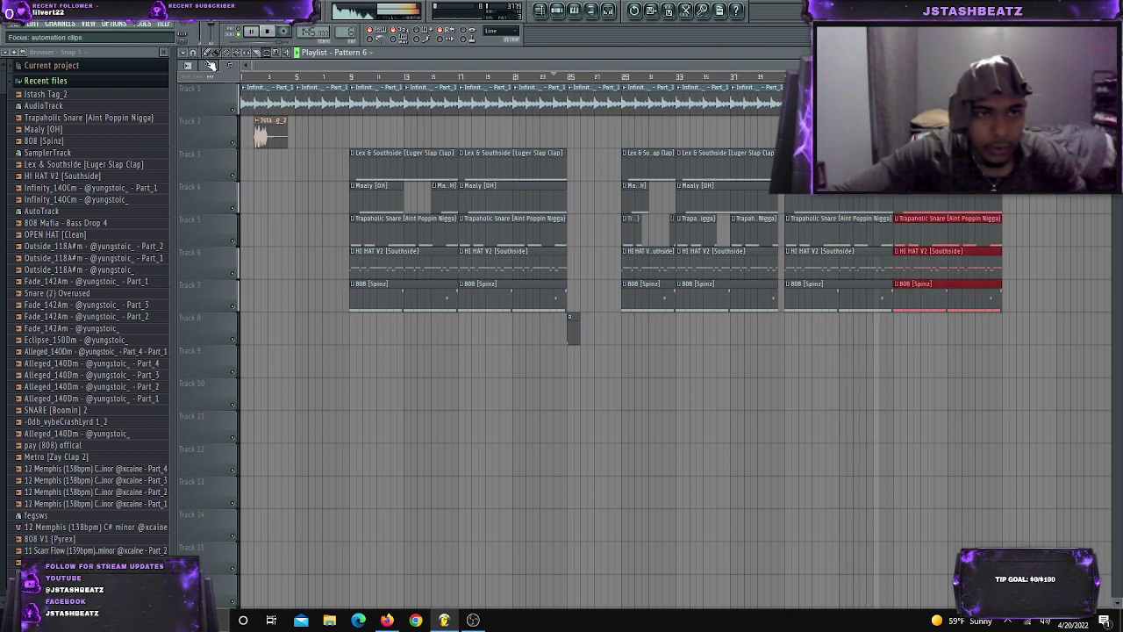
{"action": "left_click", "coordinate": [900, 382]}
{"action": "right_click", "coordinate": [925, 286]}
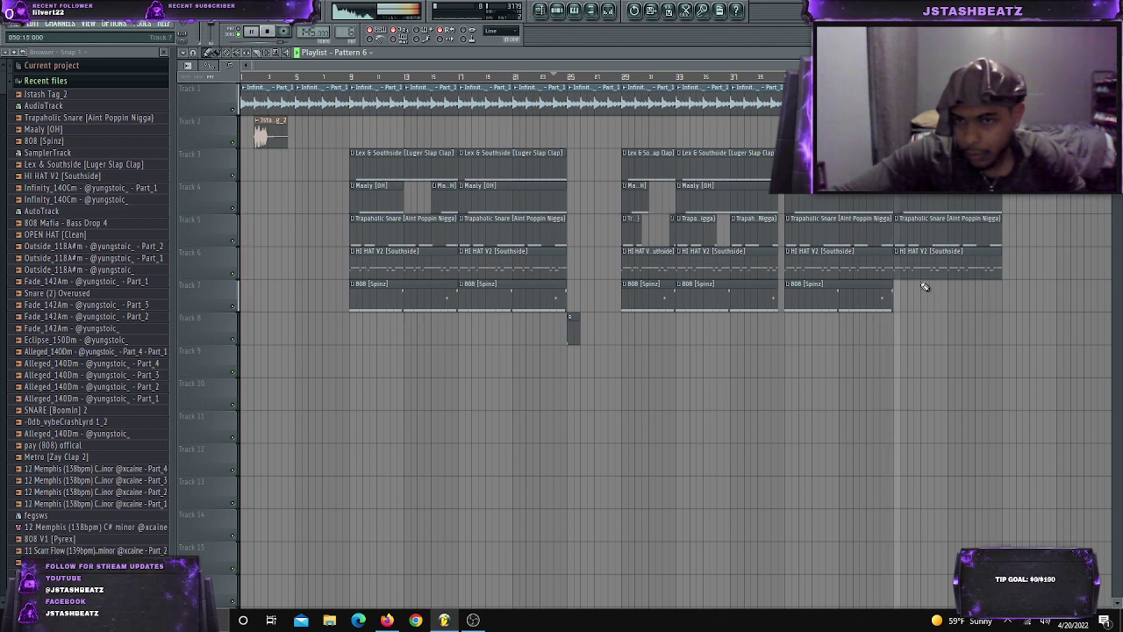
Trim the starts of the bar 49 Trapaholic Snare and Lex & Southside clips to bar 53
{"action": "left_click_drag", "start_coordinate": [895, 229], "coordinate": [940, 232]}
{"action": "left_click", "coordinate": [951, 167]}
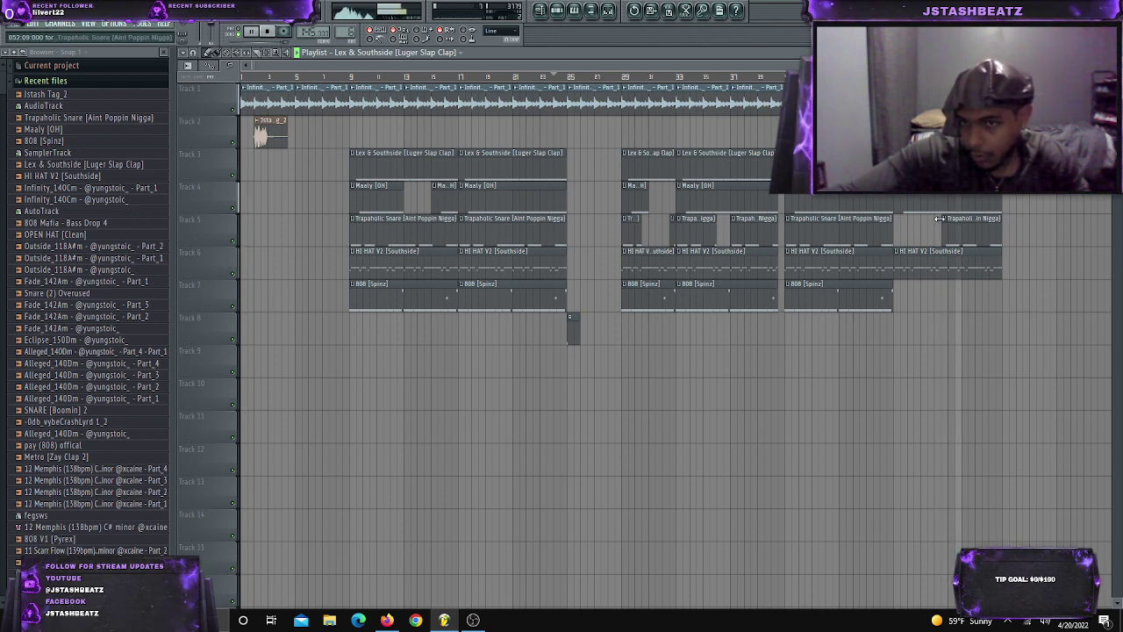
{"action": "left_click_drag", "start_coordinate": [940, 219], "coordinate": [1000, 256]}
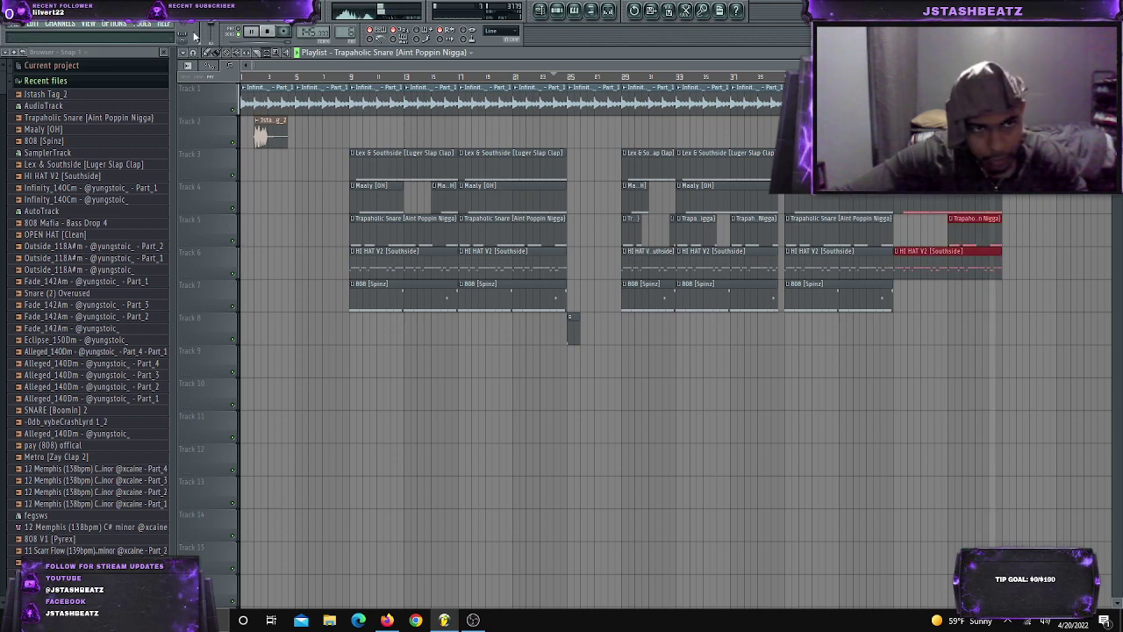
Shorten the ends of the four selected drum clips to slightly before bar 57 and stop playback
{"action": "left_click", "coordinate": [209, 53]}
{"action": "scroll", "coordinate": [1070, 218], "scroll_direction": "up", "scroll_amount": 6}
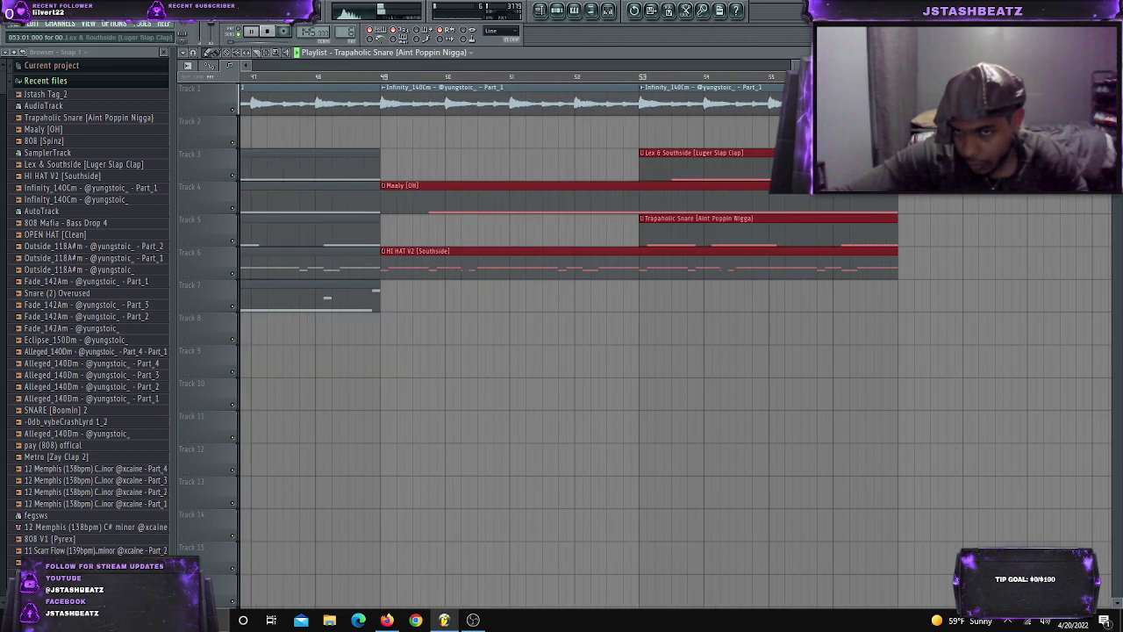
{"action": "left_click_drag", "start_coordinate": [895, 167], "coordinate": [874, 167]}
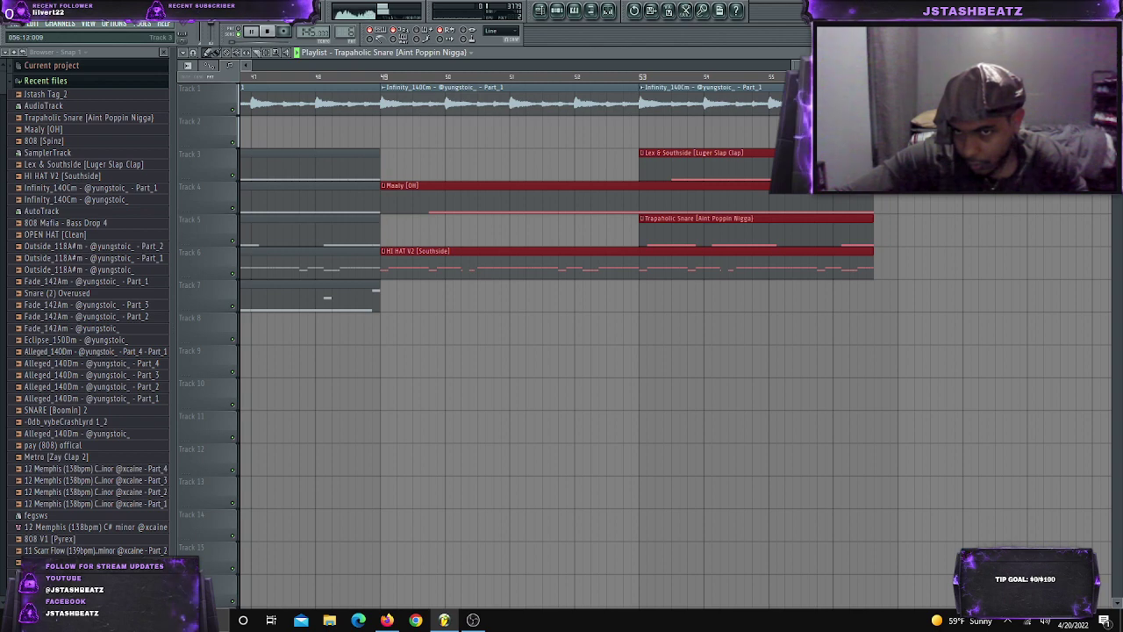
{"action": "left_click", "coordinate": [902, 266]}
{"action": "right_click", "coordinate": [904, 270]}
{"action": "scroll", "coordinate": [904, 276], "scroll_direction": "down", "scroll_amount": 6}
{"action": "key", "text": "space"}
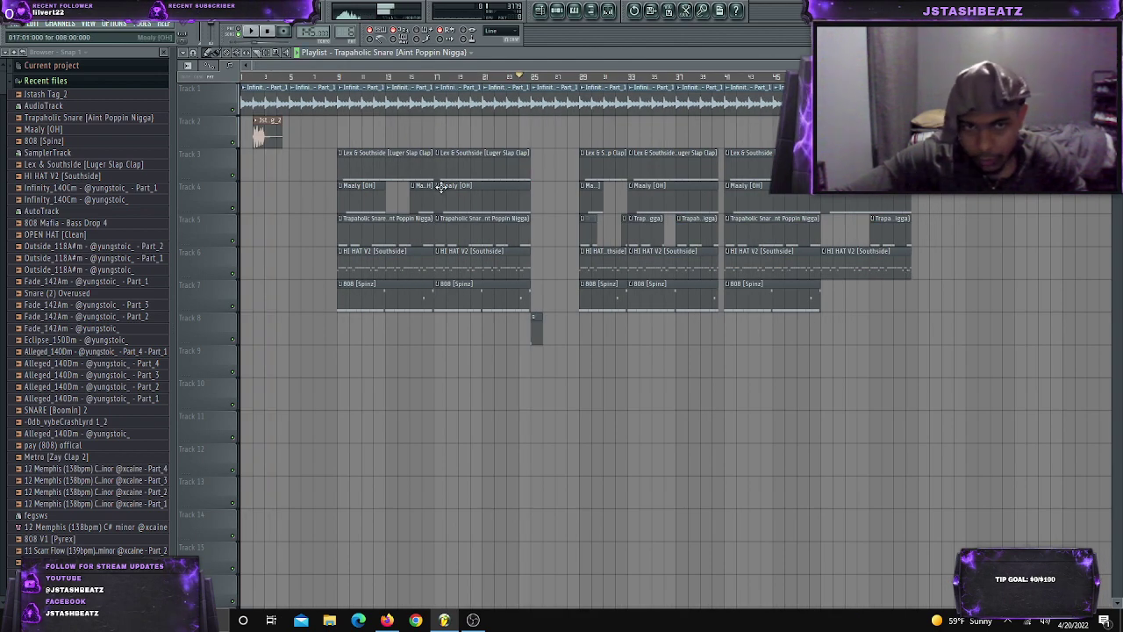
Duplicate the whole arrangement from bars 9 to 57 to start at bar 57, and delete the copied drum section at bar 97
{"action": "left_click", "coordinate": [273, 56]}
{"action": "left_click_drag", "start_coordinate": [337, 84], "coordinate": [929, 526]}
{"action": "key", "text": "ctrl+b"}
{"action": "left_click_drag", "start_coordinate": [948, 140], "coordinate": [1026, 316]}
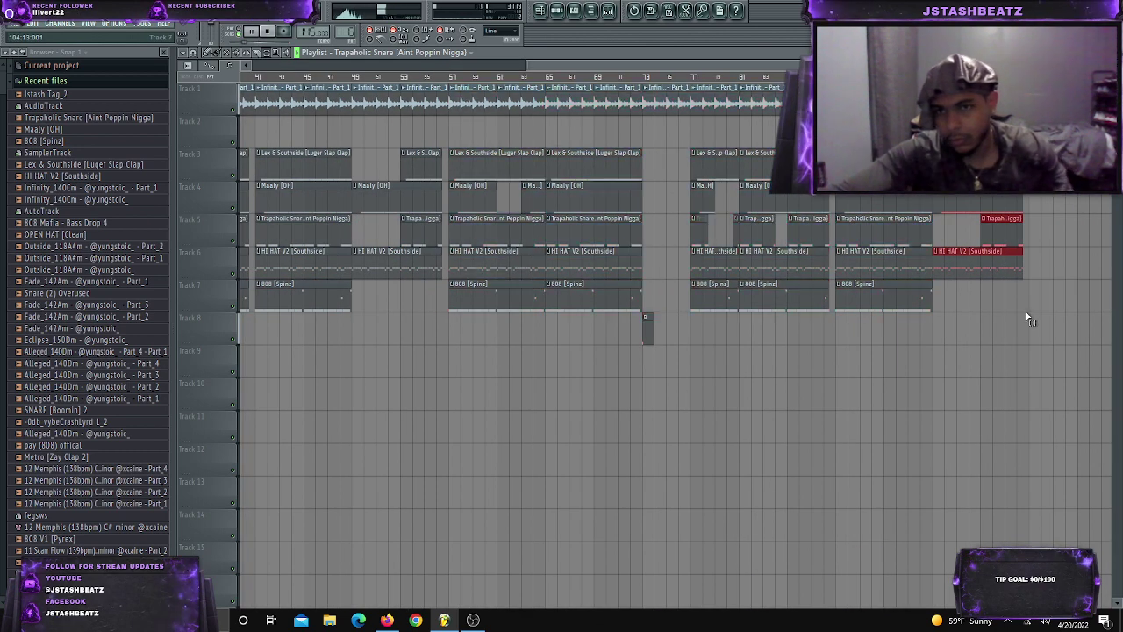
{"action": "key", "text": "Delete"}
{"action": "scroll", "coordinate": [995, 369], "scroll_direction": "down", "scroll_amount": 3}
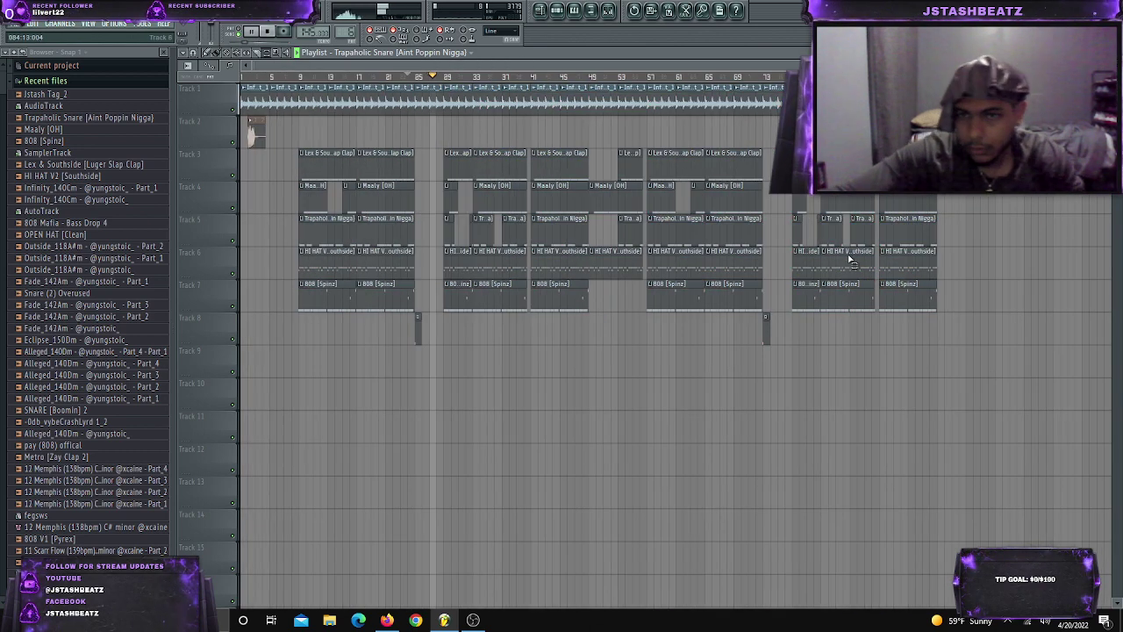
Duplicate the sections from bar 57 to start at bar 105, and delete the copied drum and tag clips from bar 121 onward
{"action": "left_click_drag", "start_coordinate": [683, 87], "coordinate": [1019, 399]}
{"action": "key", "text": "ctrl+b"}
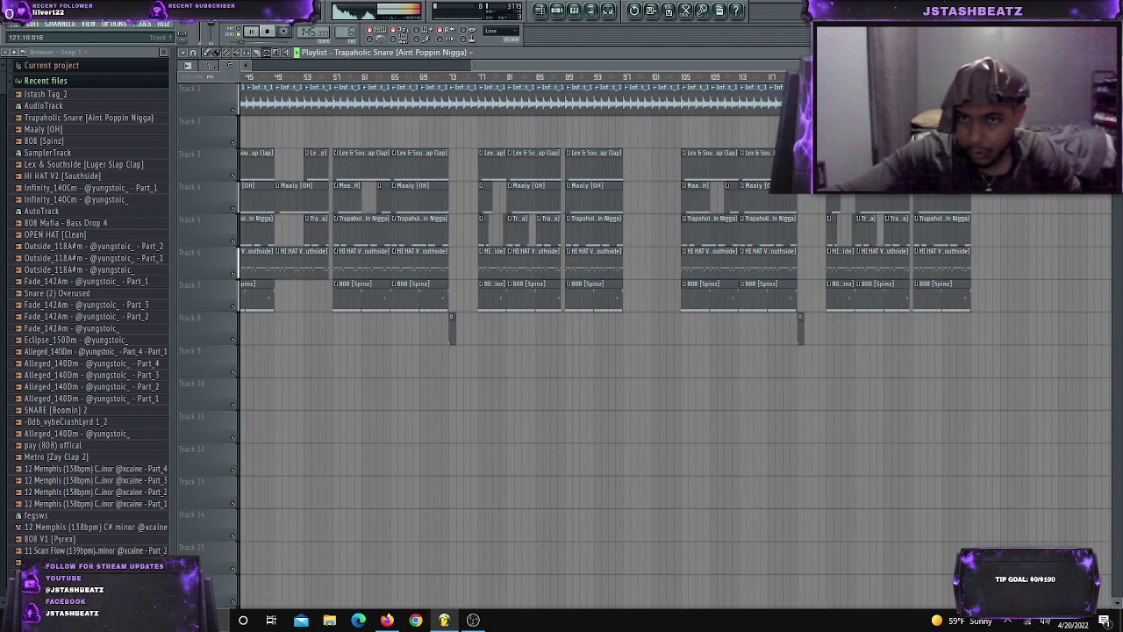
{"action": "left_click_drag", "start_coordinate": [798, 195], "coordinate": [1039, 477]}
{"action": "key", "text": "Delete"}
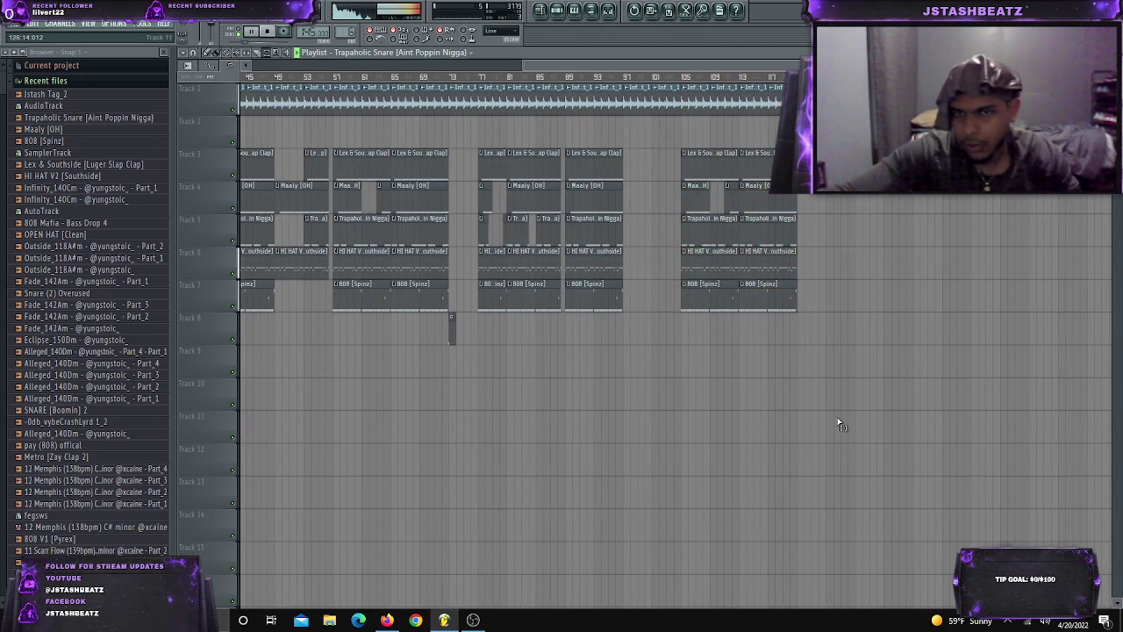
Check the Cut itself setting of each channel in Pattern 6, from the Infinity melody down to the Jstash tags
{"action": "scroll", "coordinate": [840, 421], "scroll_direction": "down", "scroll_amount": 2}
{"action": "scroll", "coordinate": [844, 365], "scroll_direction": "up", "scroll_amount": 3}
{"action": "scroll", "coordinate": [912, 358], "scroll_direction": "down", "scroll_amount": 3}
{"action": "scroll", "coordinate": [1069, 342], "scroll_direction": "up", "scroll_amount": 3}
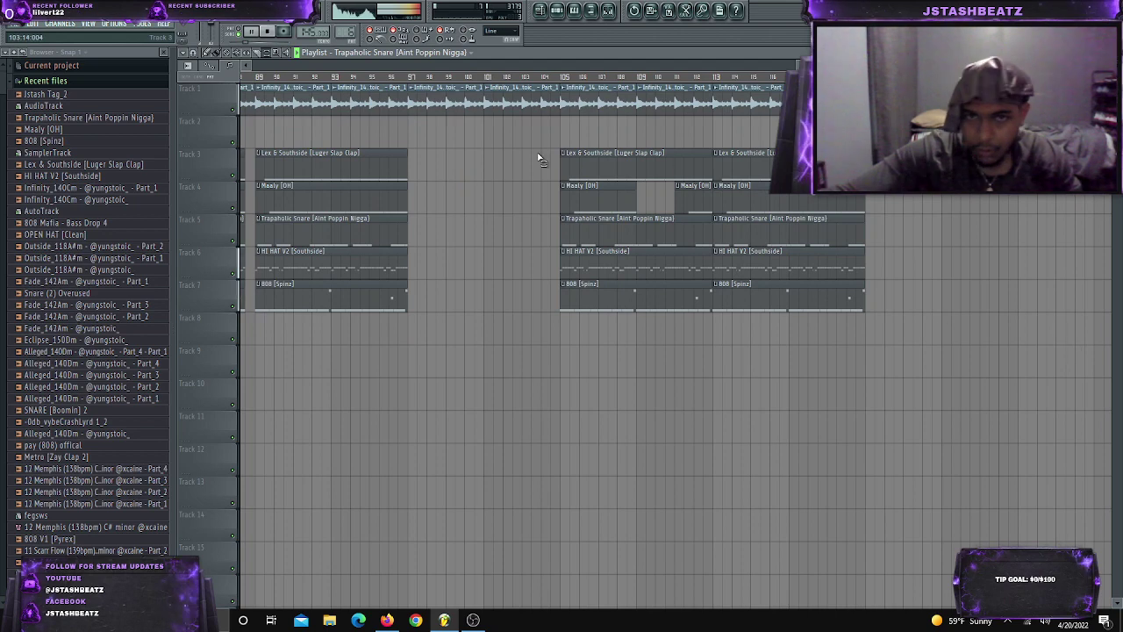
{"action": "left_click", "coordinate": [559, 10]}
{"action": "right_click", "coordinate": [386, 175]}
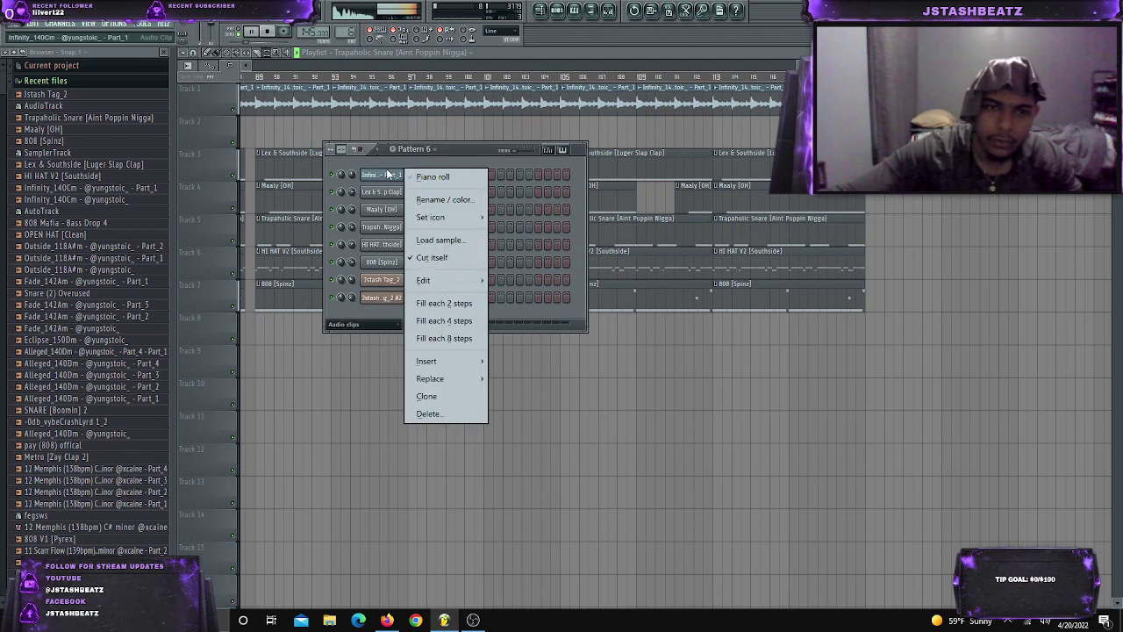
{"action": "right_click", "coordinate": [383, 194]}
{"action": "right_click", "coordinate": [383, 214]}
{"action": "left_click", "coordinate": [387, 221]}
{"action": "right_click", "coordinate": [390, 228]}
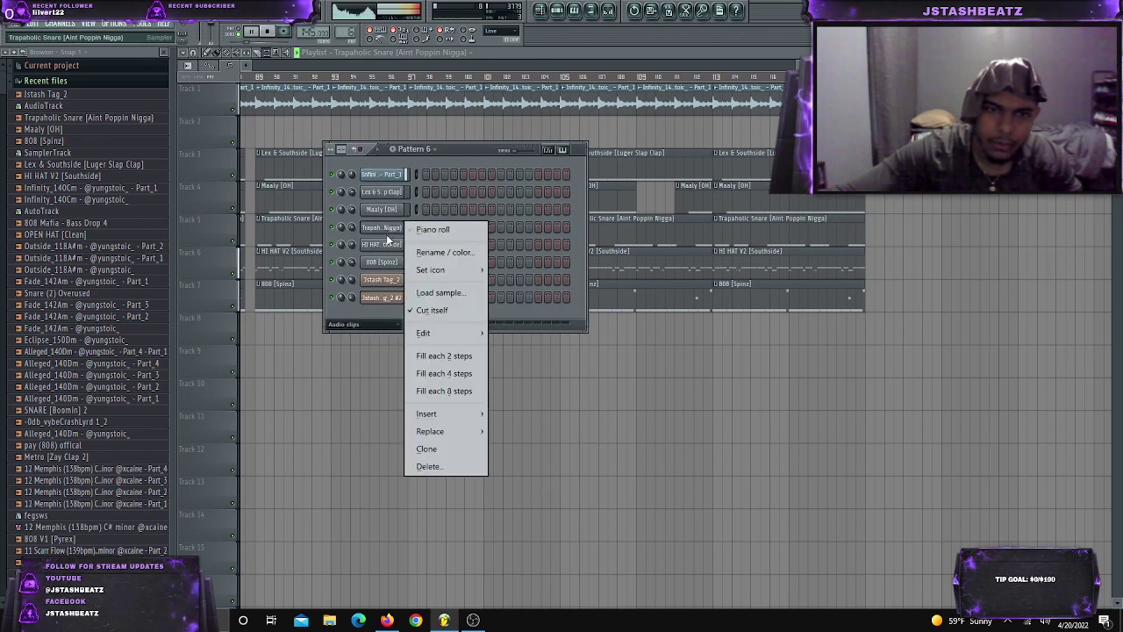
{"action": "left_click", "coordinate": [387, 239]}
{"action": "right_click", "coordinate": [387, 246]}
{"action": "left_click", "coordinate": [387, 247]}
{"action": "right_click", "coordinate": [388, 263]}
{"action": "left_click", "coordinate": [387, 264]}
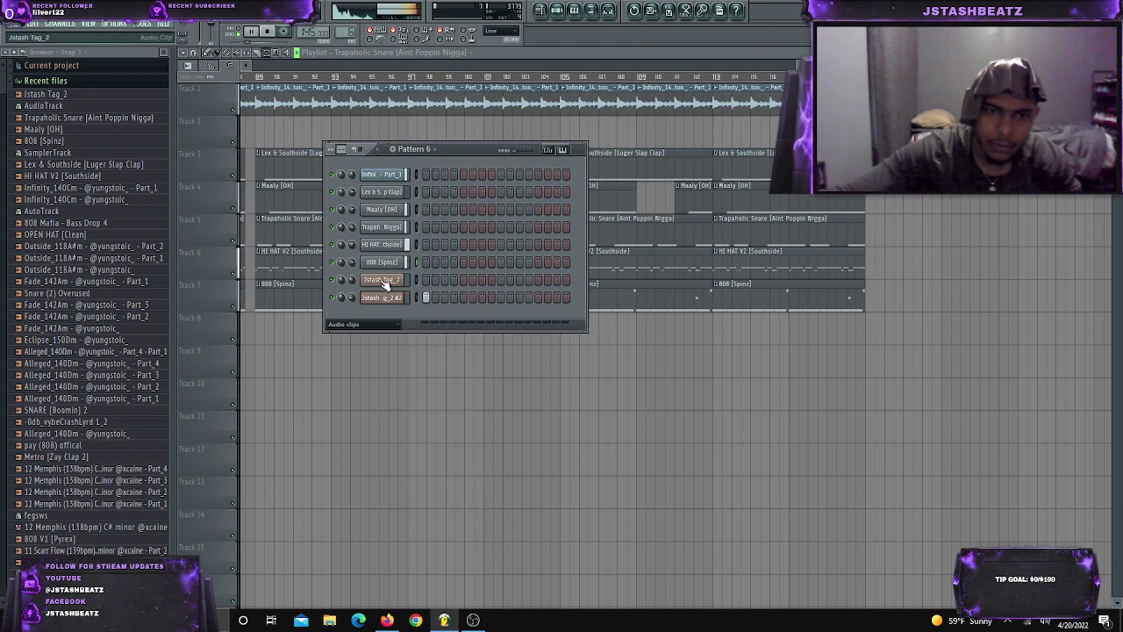
{"action": "right_click", "coordinate": [383, 283]}
{"action": "right_click", "coordinate": [380, 298]}
{"action": "left_click", "coordinate": [380, 298]}
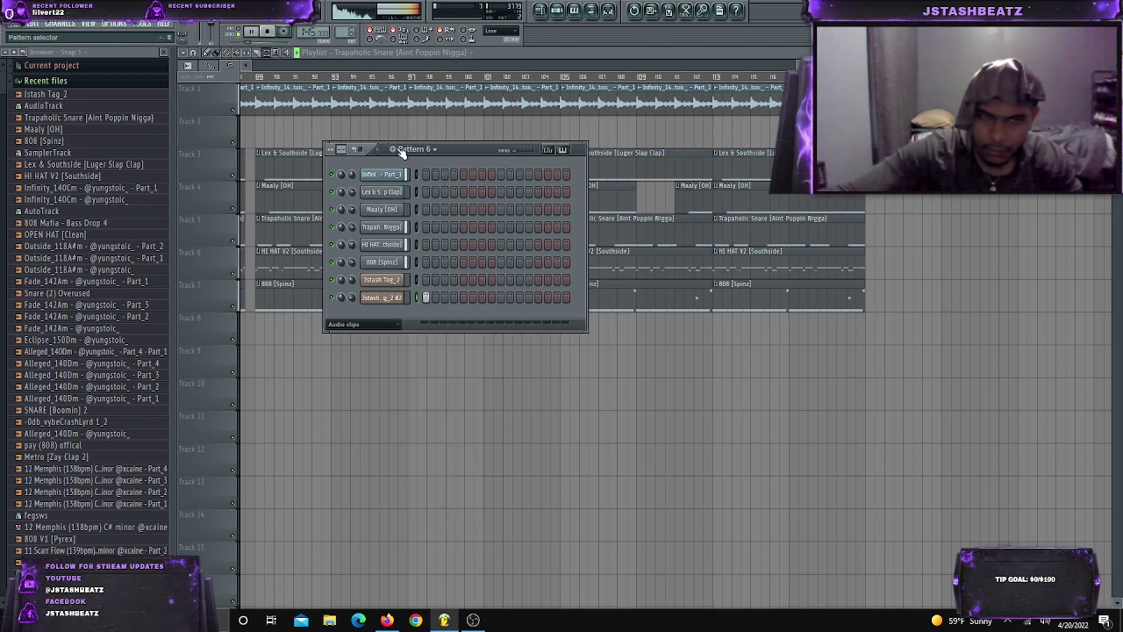
Create an automation clip for the master volume and hide the channel rack
{"action": "right_click", "coordinate": [205, 8]}
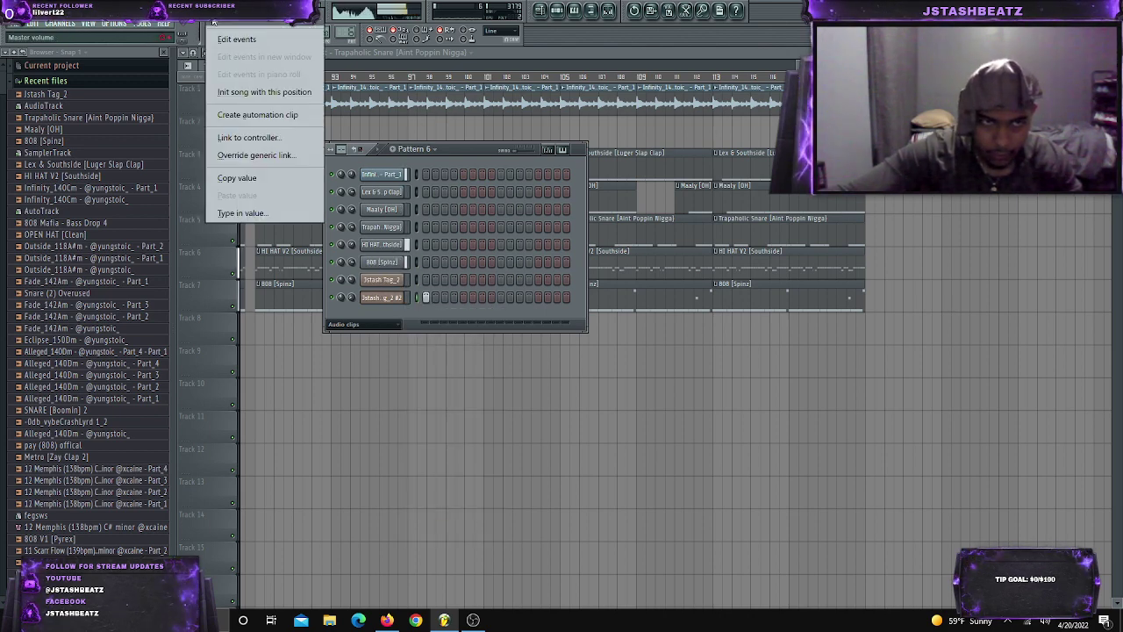
{"action": "left_click", "coordinate": [201, 9]}
{"action": "right_click", "coordinate": [198, 11]}
{"action": "left_click", "coordinate": [231, 118]}
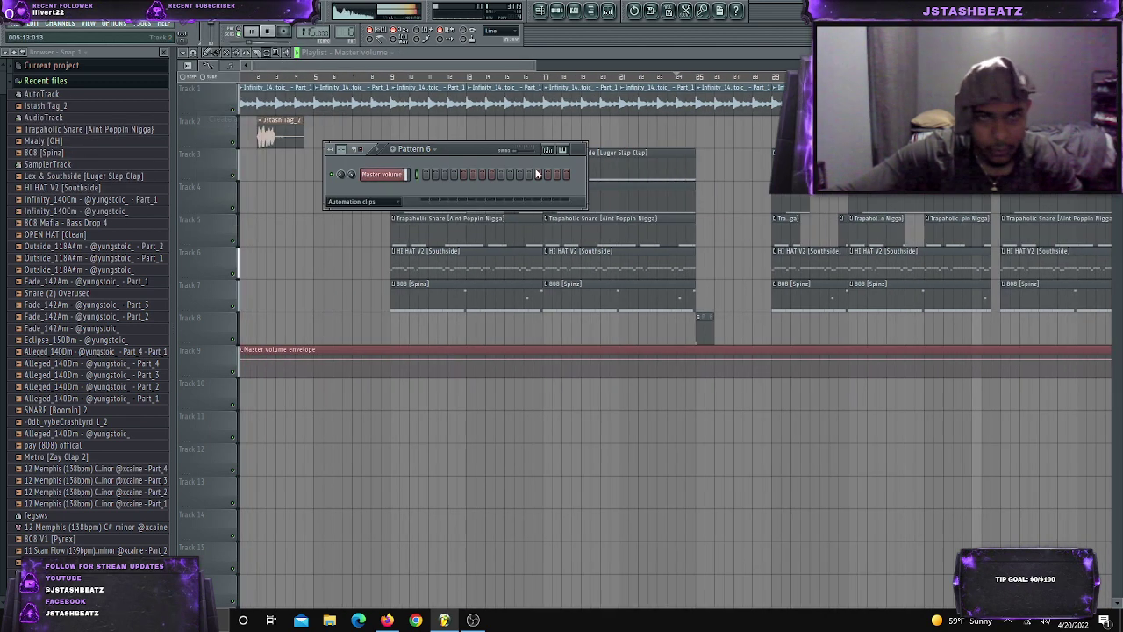
{"action": "left_click", "coordinate": [554, 11]}
{"action": "left_click", "coordinate": [555, 12]}
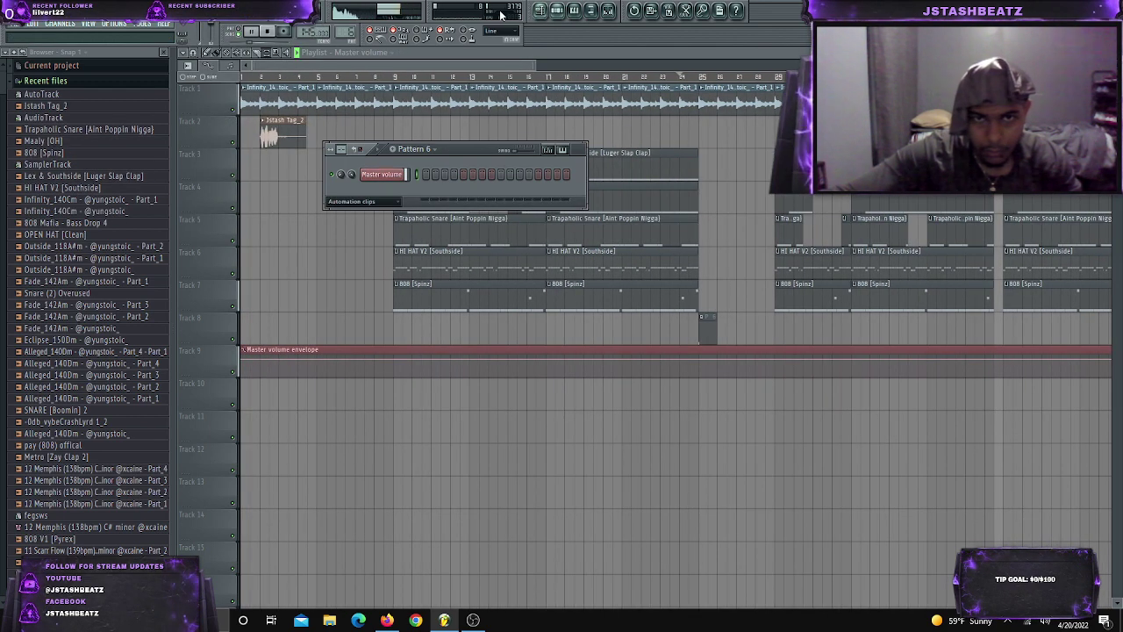
{"action": "left_click", "coordinate": [557, 13]}
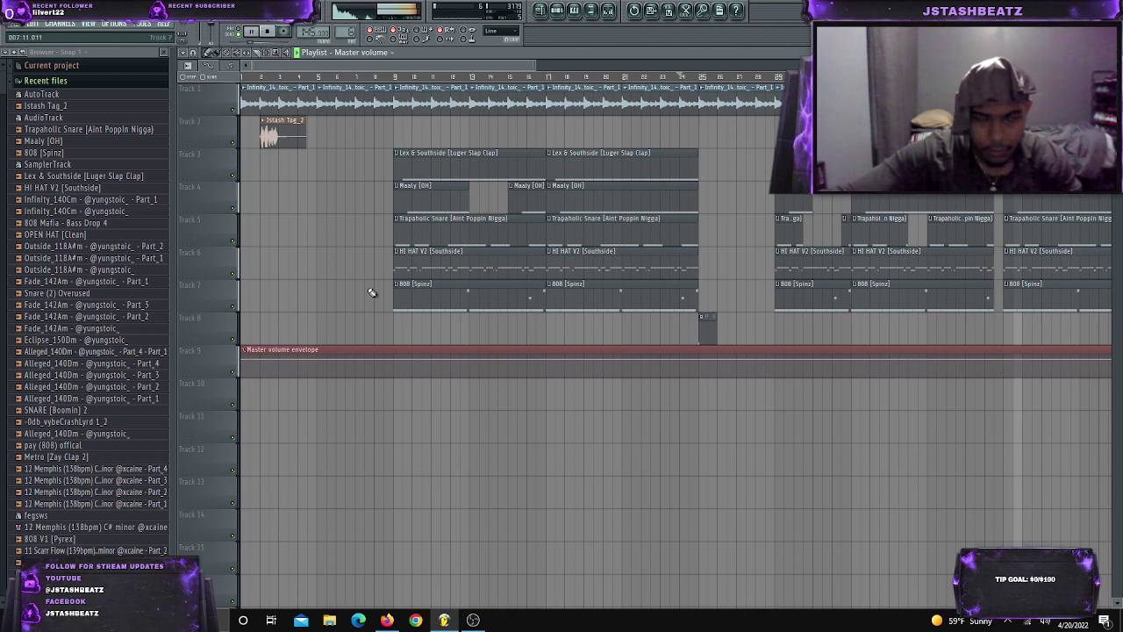
Place a Pattern 6 tag clip on track 8 at bar 97
{"action": "scroll", "coordinate": [417, 396], "scroll_direction": "down", "scroll_amount": 3}
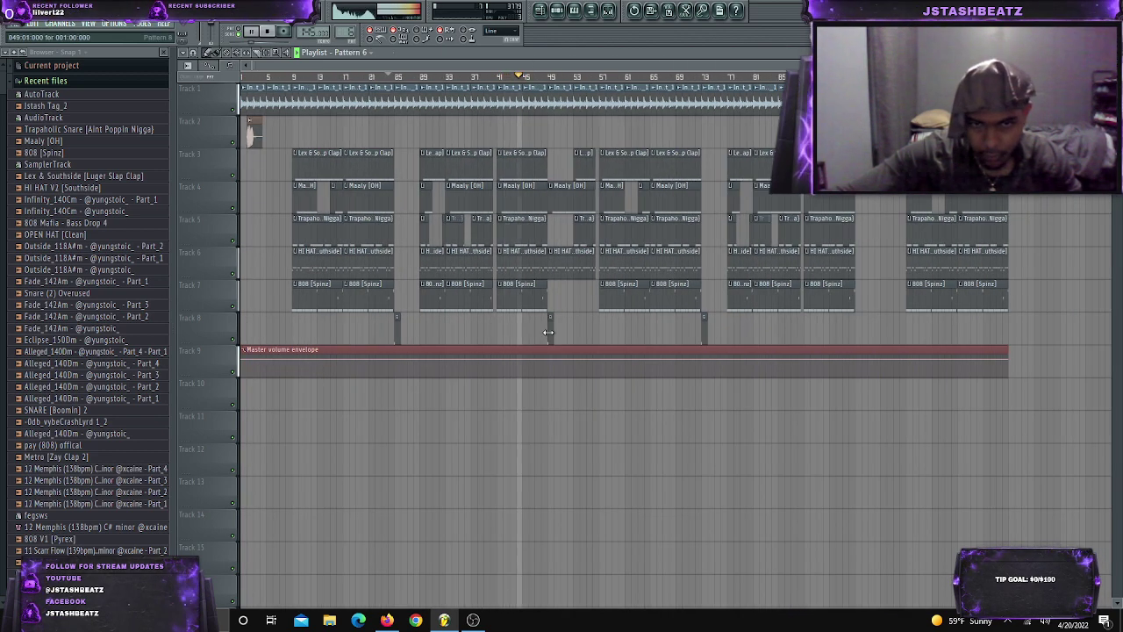
{"action": "left_click", "coordinate": [857, 328]}
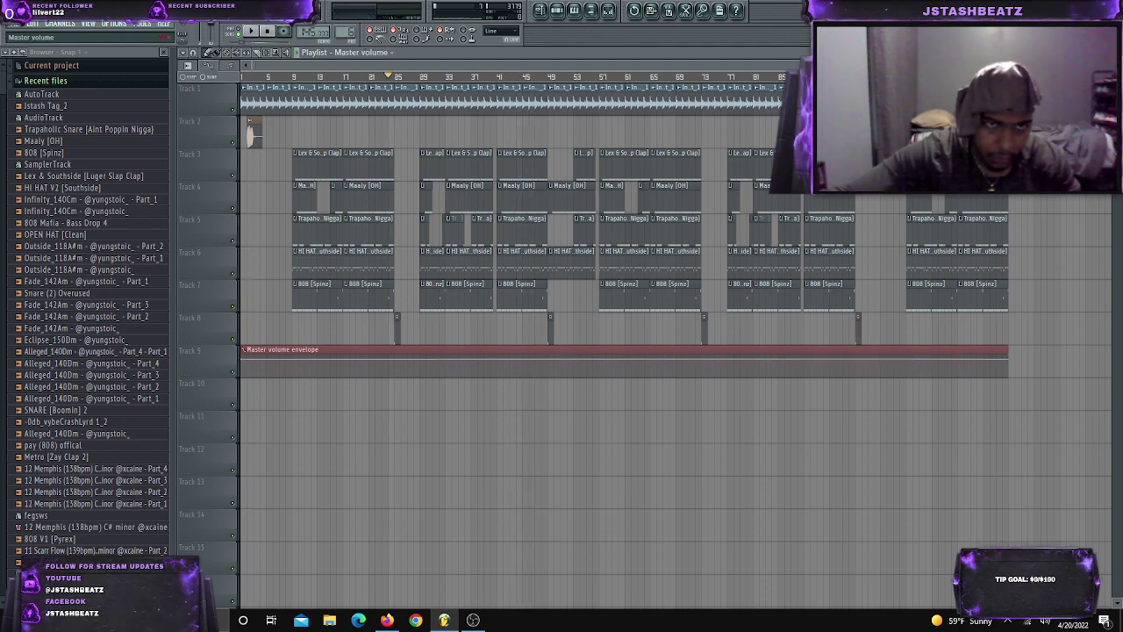
Copy the master volume value and shape a fade-out in its envelope from bar 105 down to 0% at bar 117
{"action": "right_click", "coordinate": [194, 9]}
{"action": "right_click", "coordinate": [200, 12]}
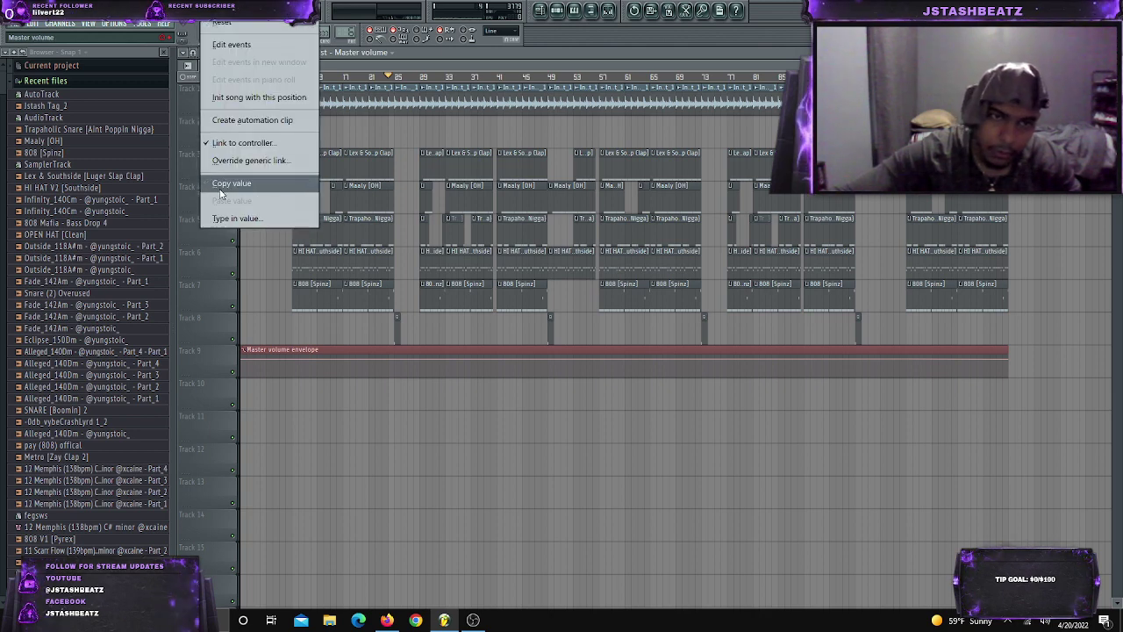
{"action": "left_click", "coordinate": [221, 186]}
{"action": "left_click_drag", "start_coordinate": [1010, 363], "coordinate": [988, 380]}
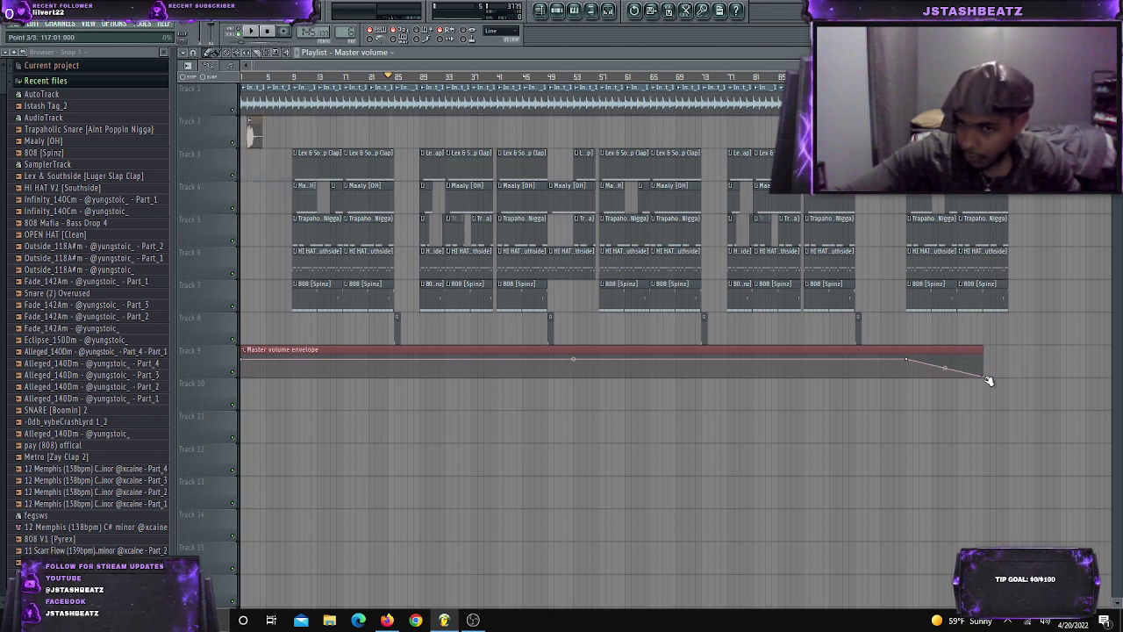
Paste the copied master volume value into the envelope points at bar 105 and at the start of the song
{"action": "right_click", "coordinate": [918, 363]}
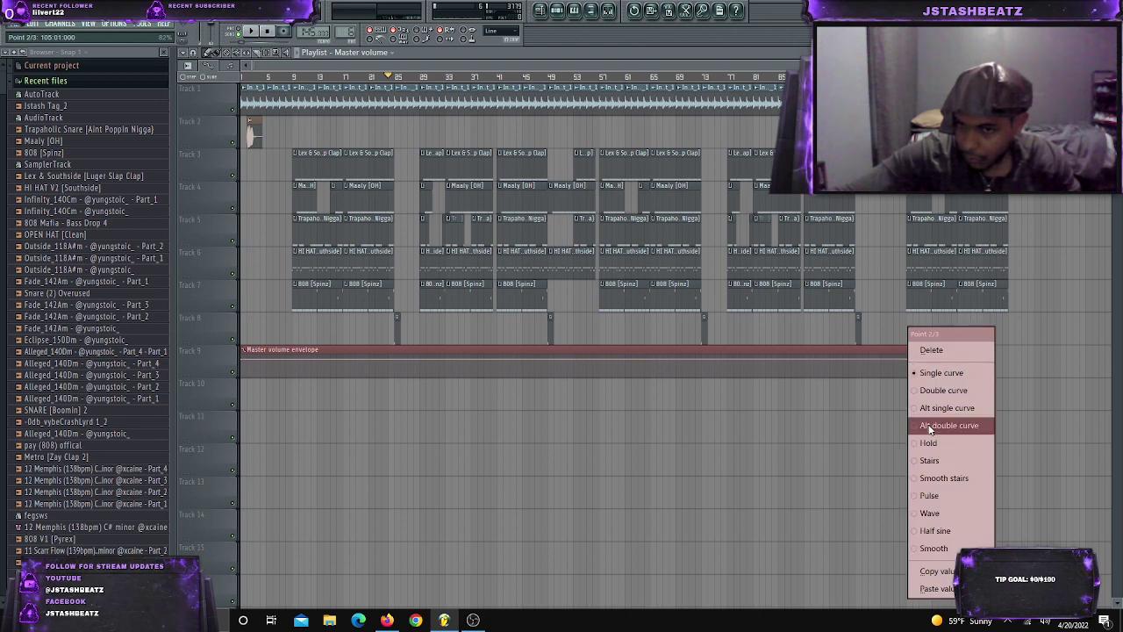
{"action": "left_click", "coordinate": [909, 579]}
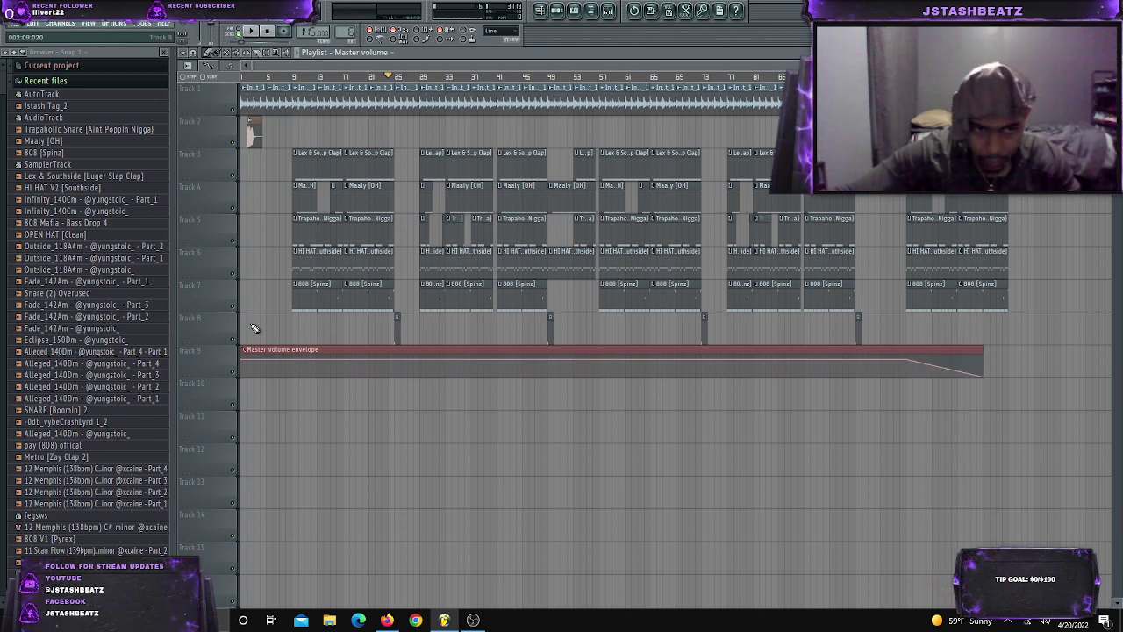
{"action": "right_click", "coordinate": [248, 358]}
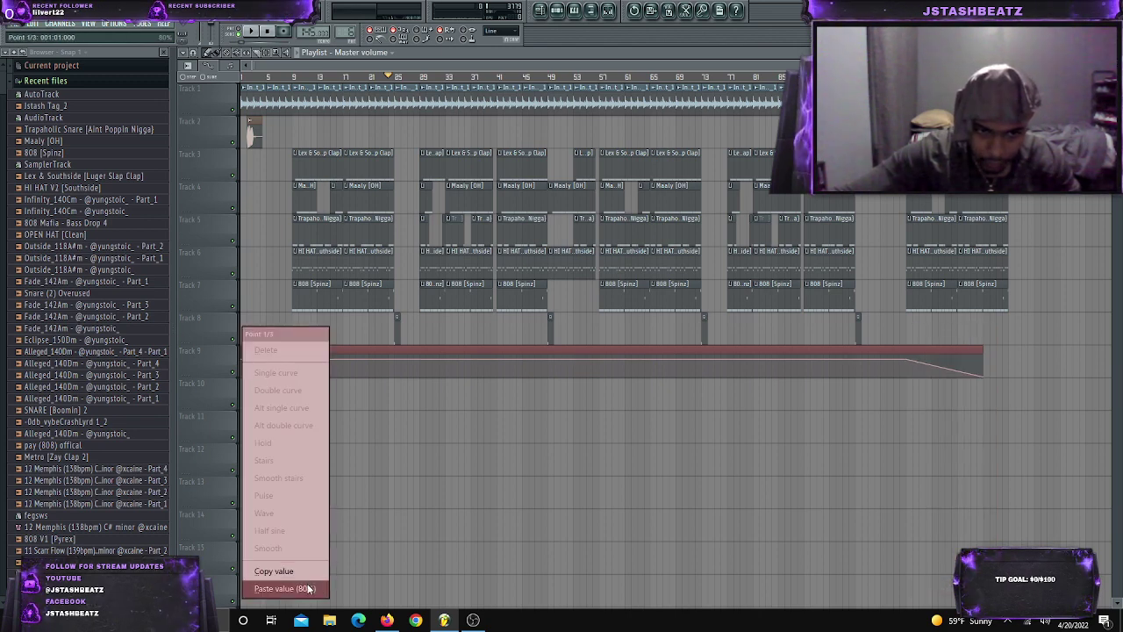
{"action": "left_click", "coordinate": [274, 586]}
Play from bar 105, bend the fade-out into a curve that falls slowly at first, and extend the envelope clip to bar 121
{"action": "key", "text": "space"}
{"action": "left_click", "coordinate": [903, 77]}
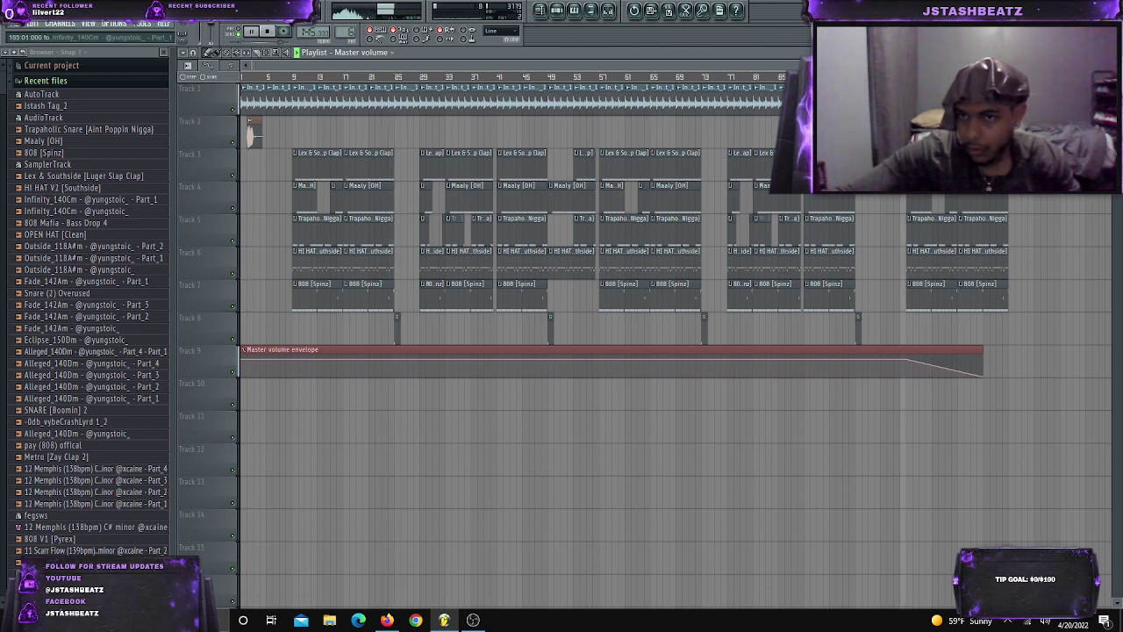
{"action": "scroll", "coordinate": [1020, 428], "scroll_direction": "up", "scroll_amount": 6}
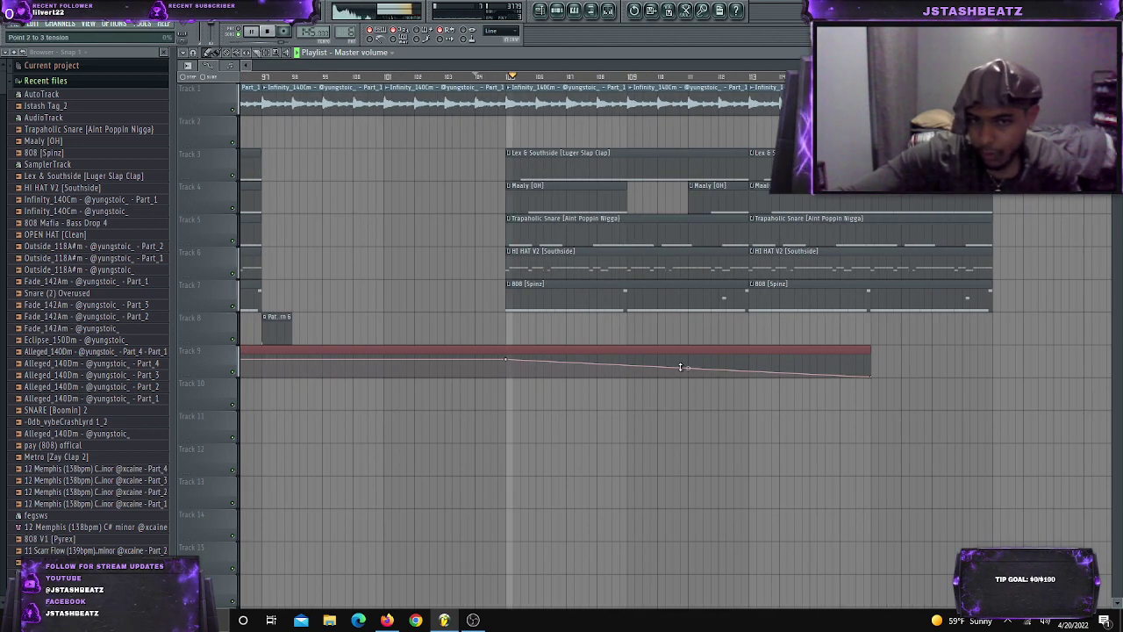
{"action": "left_click_drag", "start_coordinate": [688, 364], "coordinate": [689, 360]}
{"action": "left_click_drag", "start_coordinate": [872, 356], "coordinate": [1000, 380]}
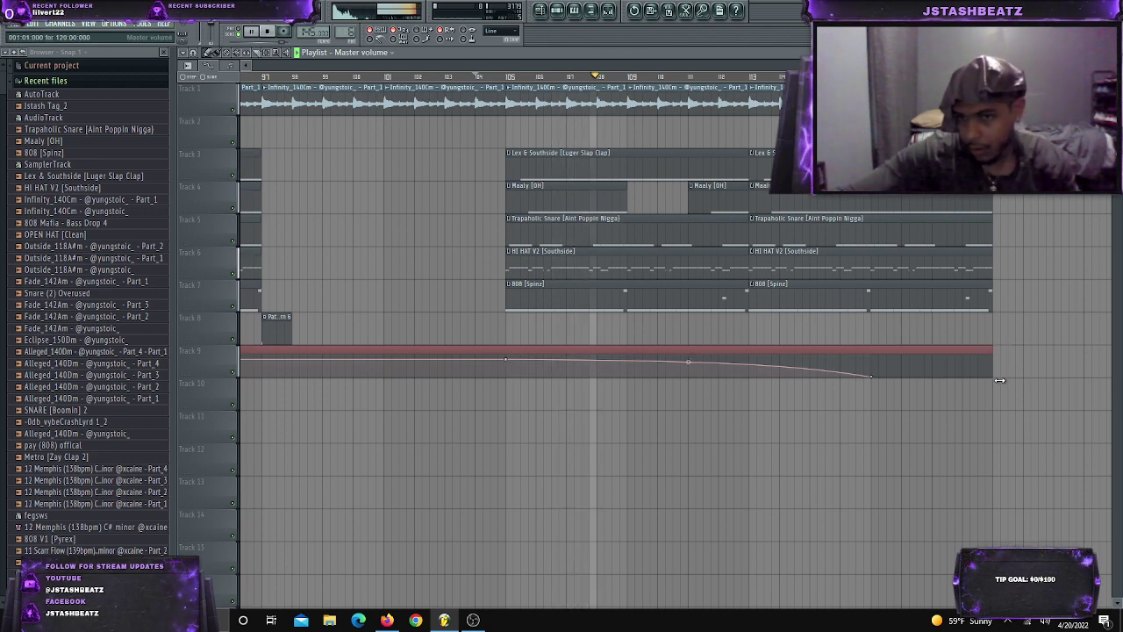
Shorten the drum clips starting at bar 113 to end at bar 117, and move the fade-out's end point to bar 119
{"action": "left_click", "coordinate": [273, 56]}
{"action": "left_click_drag", "start_coordinate": [1009, 154], "coordinate": [812, 289]}
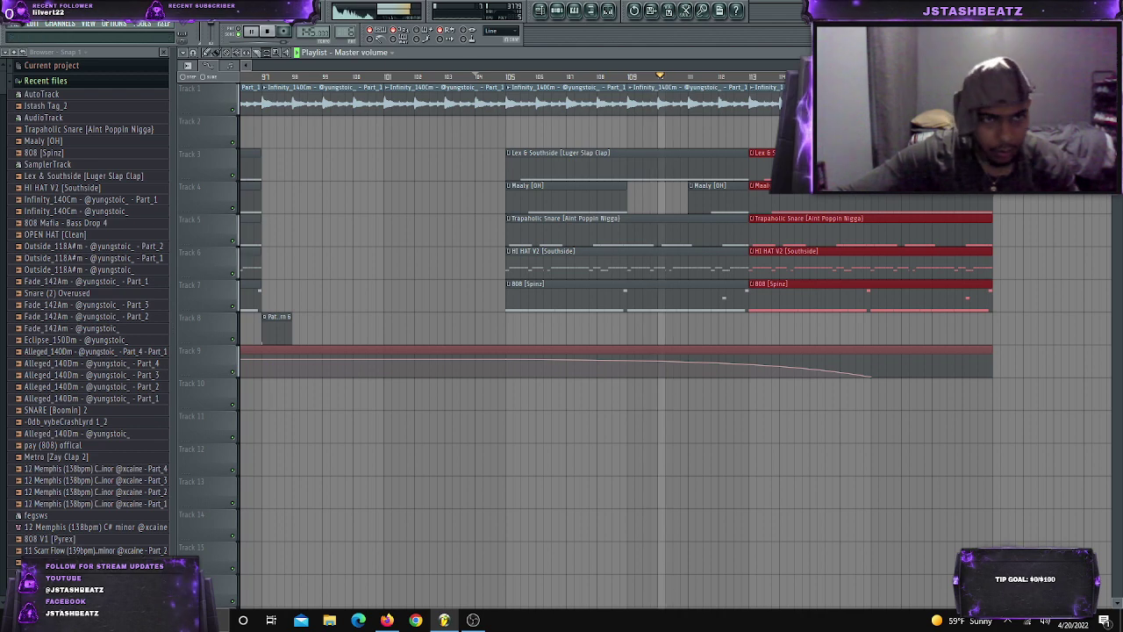
{"action": "left_click_drag", "start_coordinate": [991, 224], "coordinate": [870, 224]}
{"action": "left_click", "coordinate": [973, 237]}
{"action": "right_click", "coordinate": [1010, 219]}
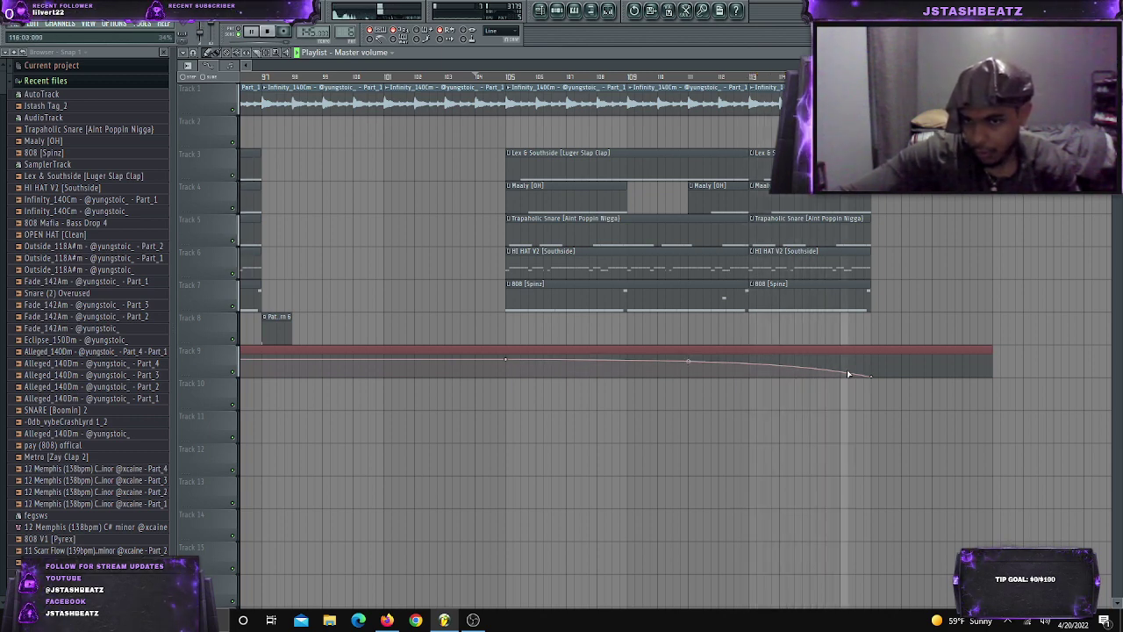
{"action": "left_click_drag", "start_coordinate": [877, 376], "coordinate": [933, 376]}
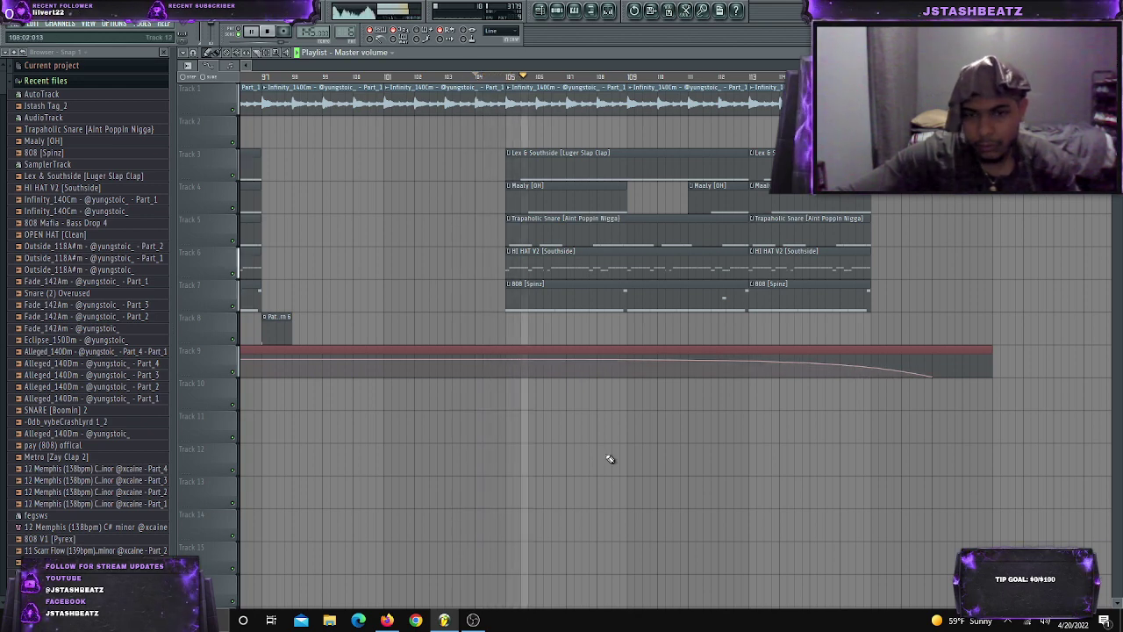
{"action": "left_click", "coordinate": [473, 621]}
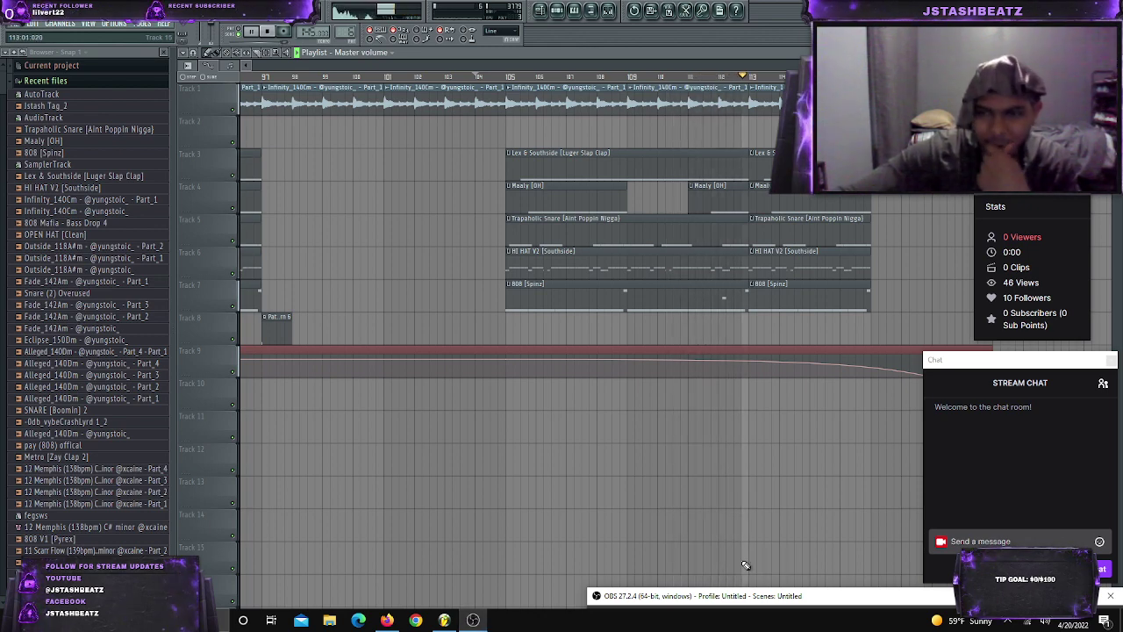
{"action": "left_click", "coordinate": [473, 620]}
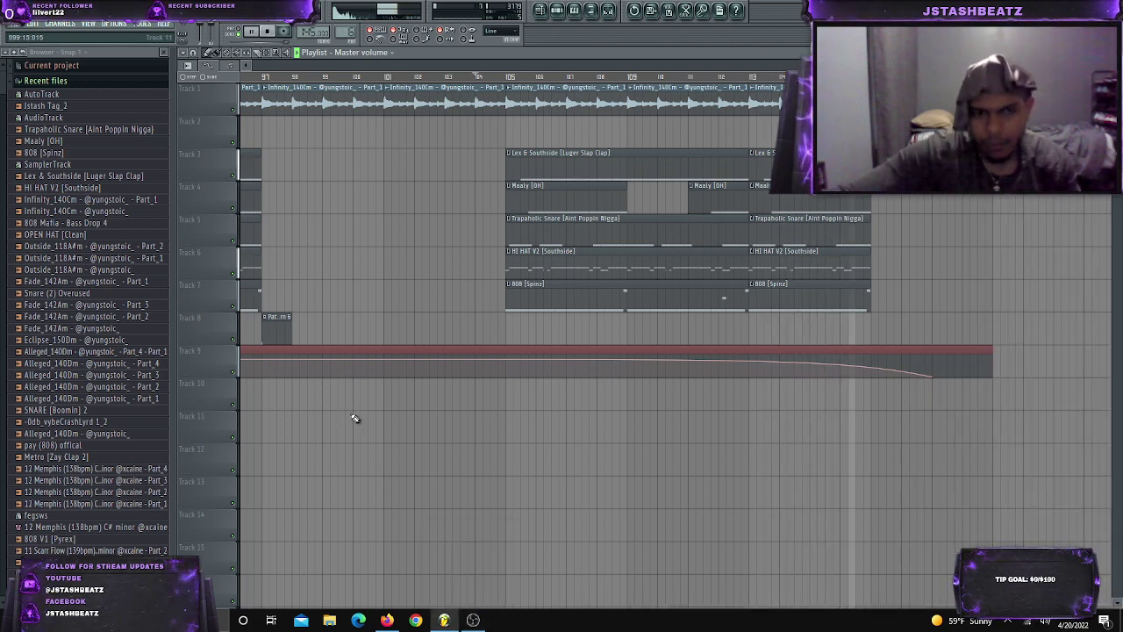
{"action": "left_click", "coordinate": [412, 403]}
{"action": "right_click", "coordinate": [445, 383]}
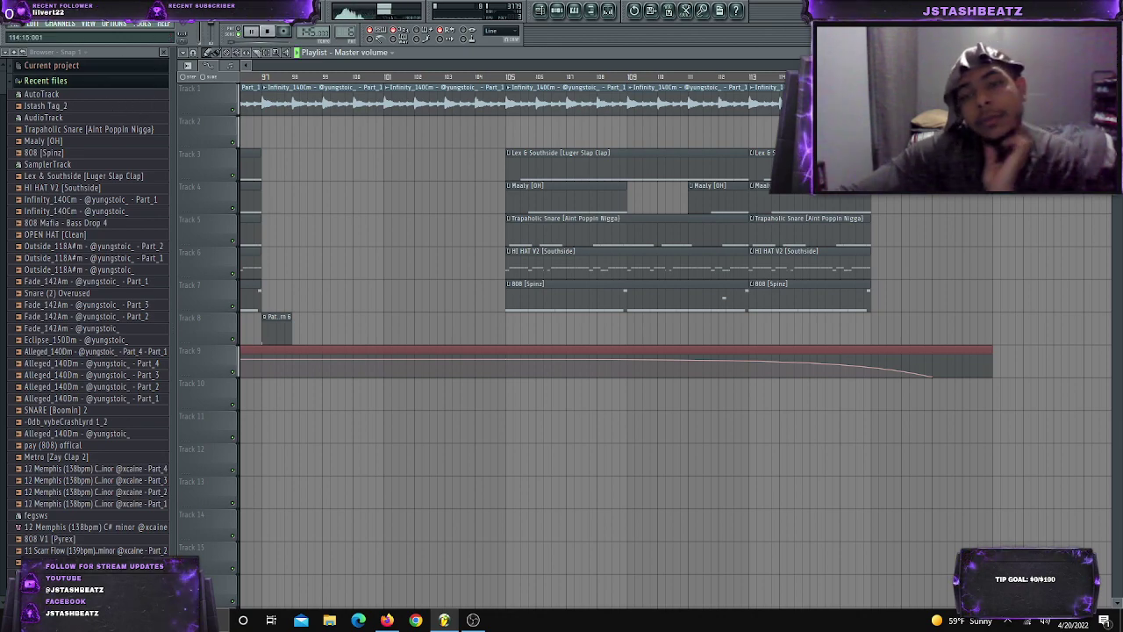
{"action": "mouse_move", "coordinate": [806, 394]}
{"action": "left_mouse_down"}
{"action": "mouse_move", "coordinate": [867, 395]}
{"action": "mouse_move", "coordinate": [824, 395]}
{"action": "left_mouse_up"}
{"action": "scroll", "coordinate": [823, 395], "scroll_direction": "down", "scroll_amount": 5}
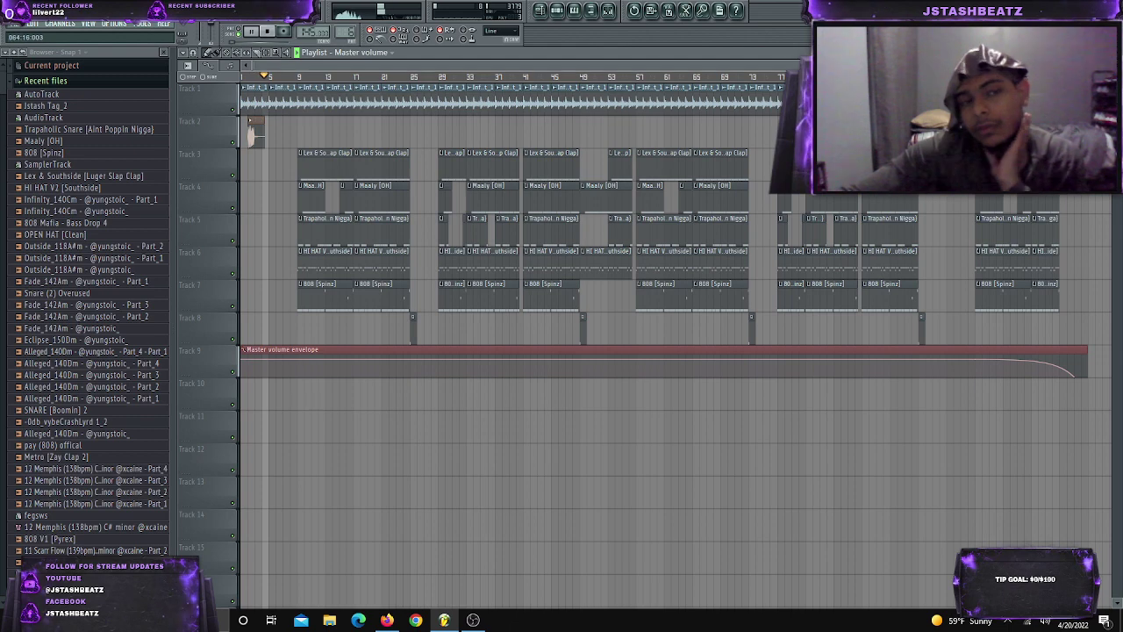
{"action": "scroll", "coordinate": [421, 101], "scroll_direction": "down", "scroll_amount": 2}
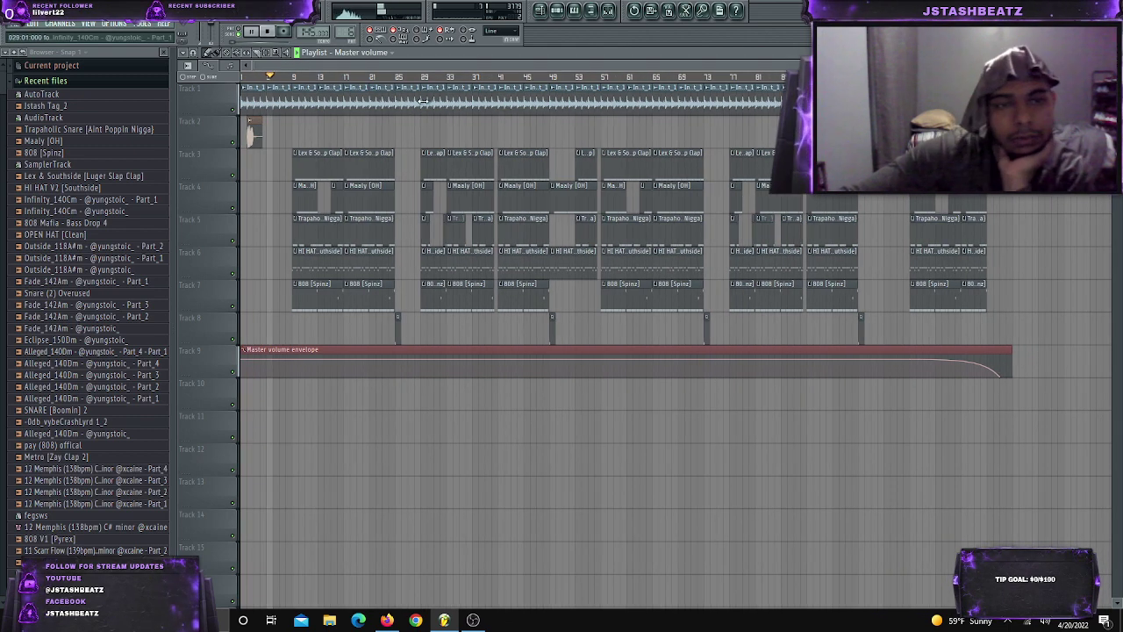
Check the Cut itself option of the Master volume channel, and set the channel rack filter to All
{"action": "left_click", "coordinate": [562, 12]}
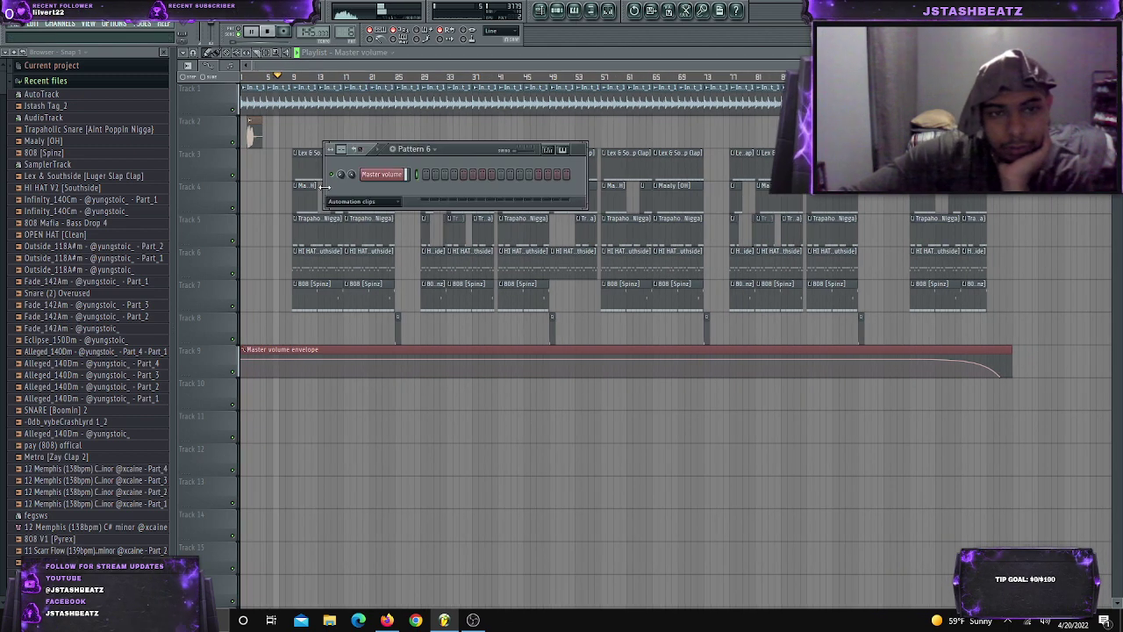
{"action": "right_click", "coordinate": [372, 175]}
{"action": "left_click", "coordinate": [375, 176]}
{"action": "right_click", "coordinate": [392, 180]}
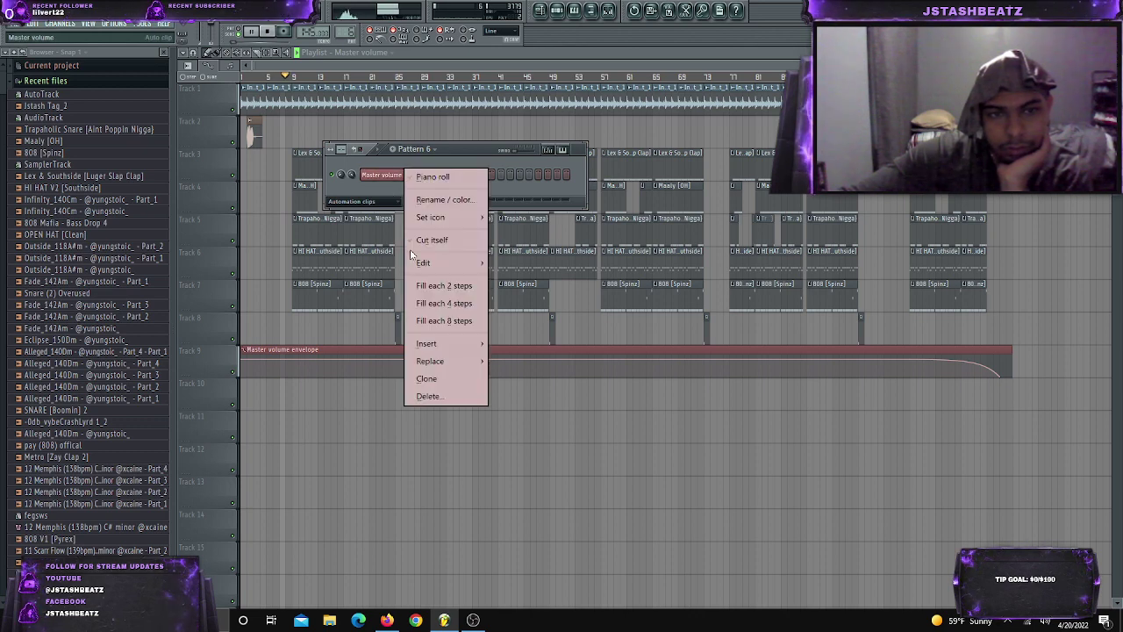
{"action": "left_click", "coordinate": [415, 242]}
{"action": "left_click", "coordinate": [369, 202]}
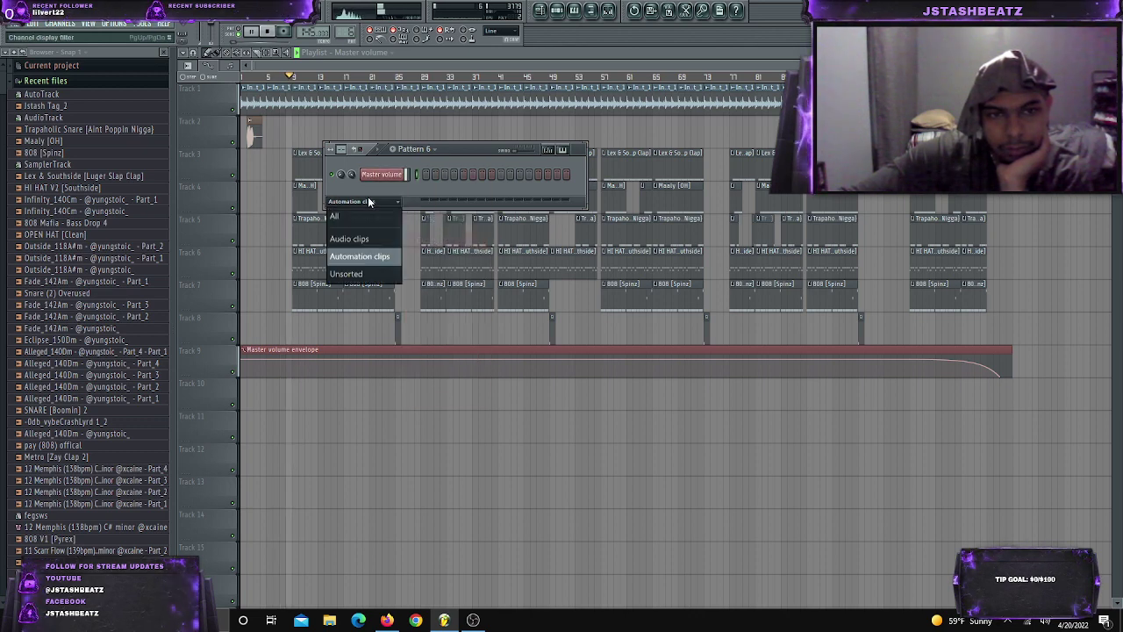
{"action": "left_click", "coordinate": [334, 215]}
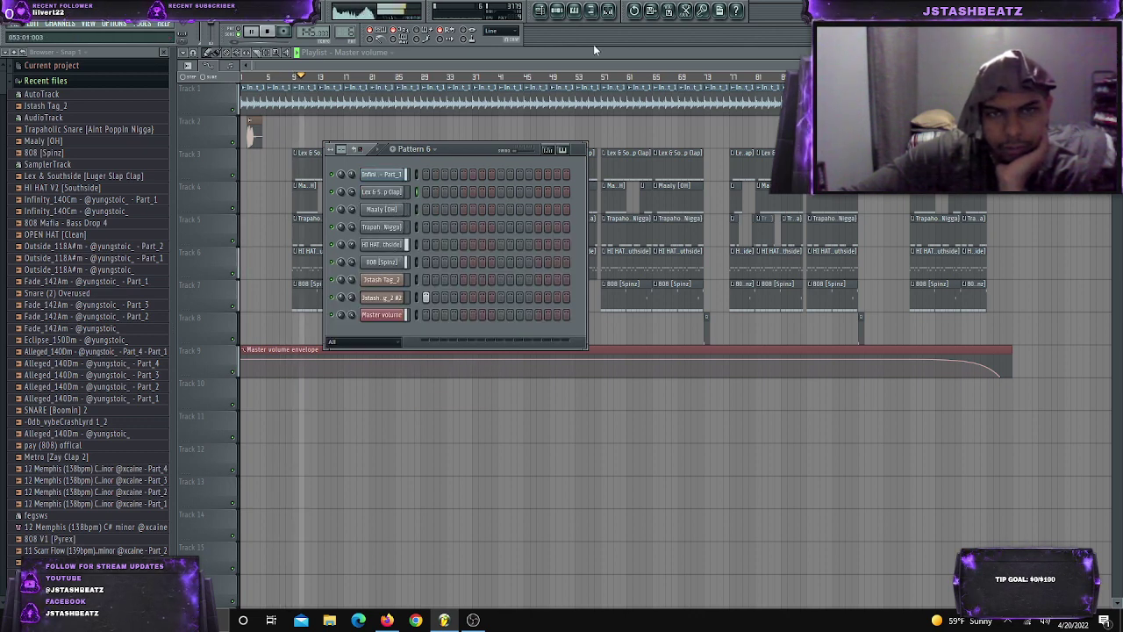
Add Fruity Reeverb to the first effect slot of the HI HAT V2 [Southside] mixer track
{"action": "left_click", "coordinate": [609, 12]}
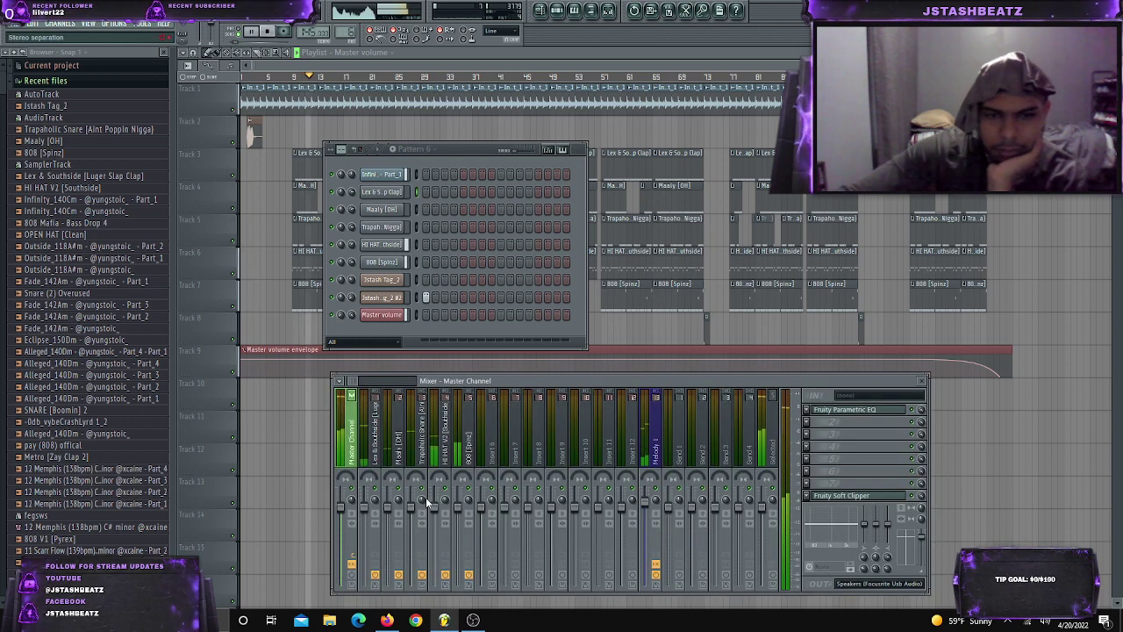
{"action": "left_click", "coordinate": [814, 409]}
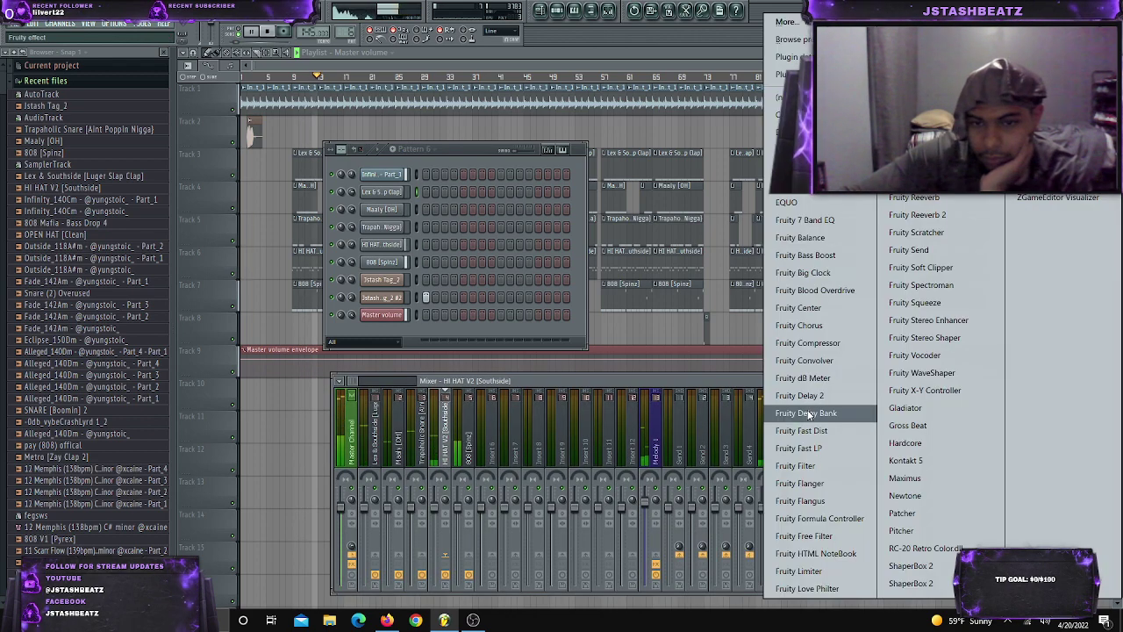
{"action": "left_click", "coordinate": [912, 198]}
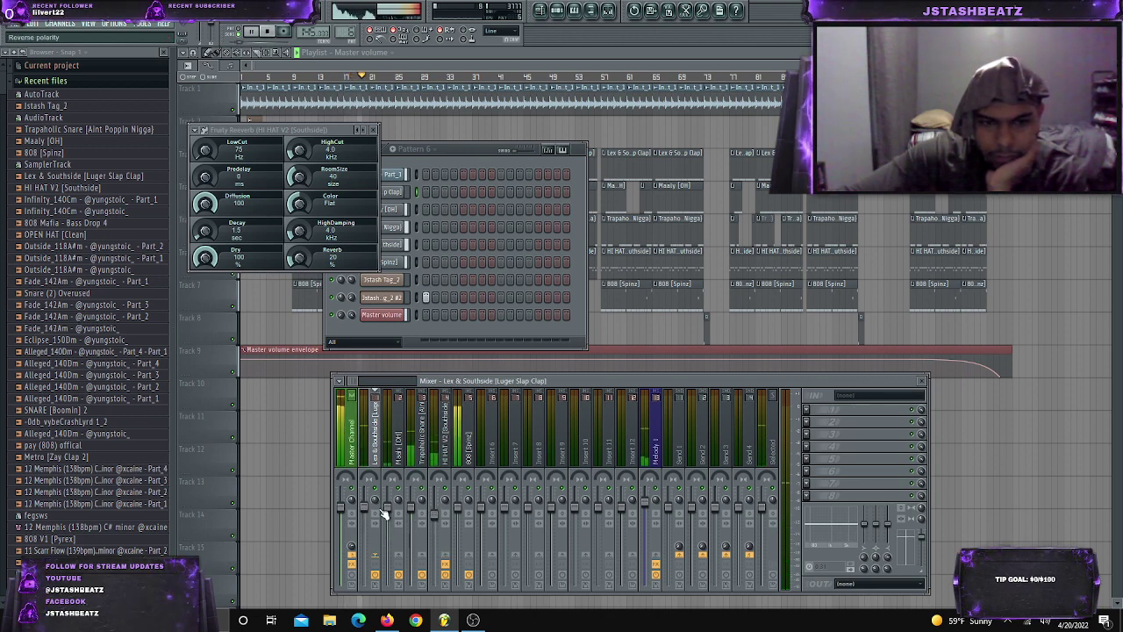
Look over the Maaly [OH] and Trapaholic Snare mixer tracks, close the Fruity Reeverb settings, and return to the playlist
{"action": "left_click", "coordinate": [393, 518]}
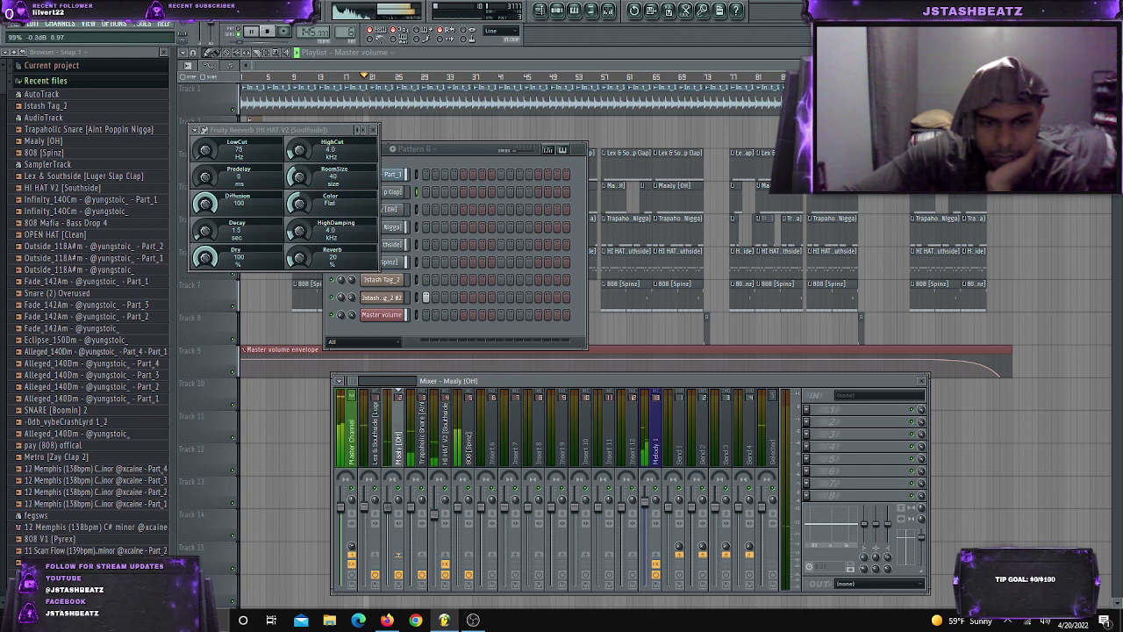
{"action": "left_click", "coordinate": [420, 516]}
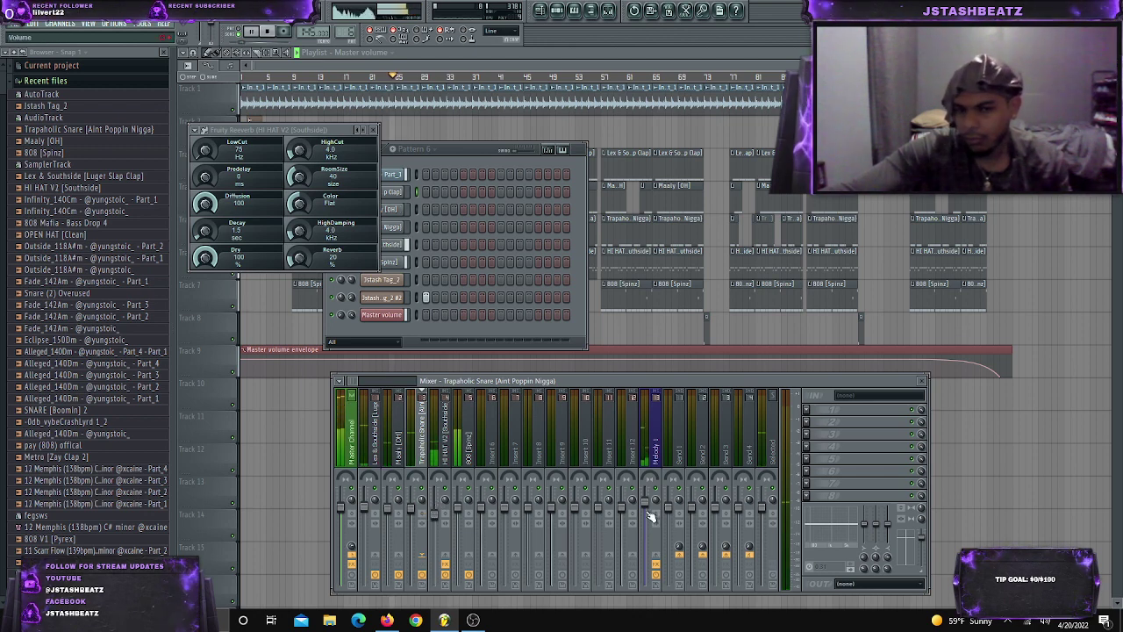
{"action": "left_click", "coordinate": [374, 131]}
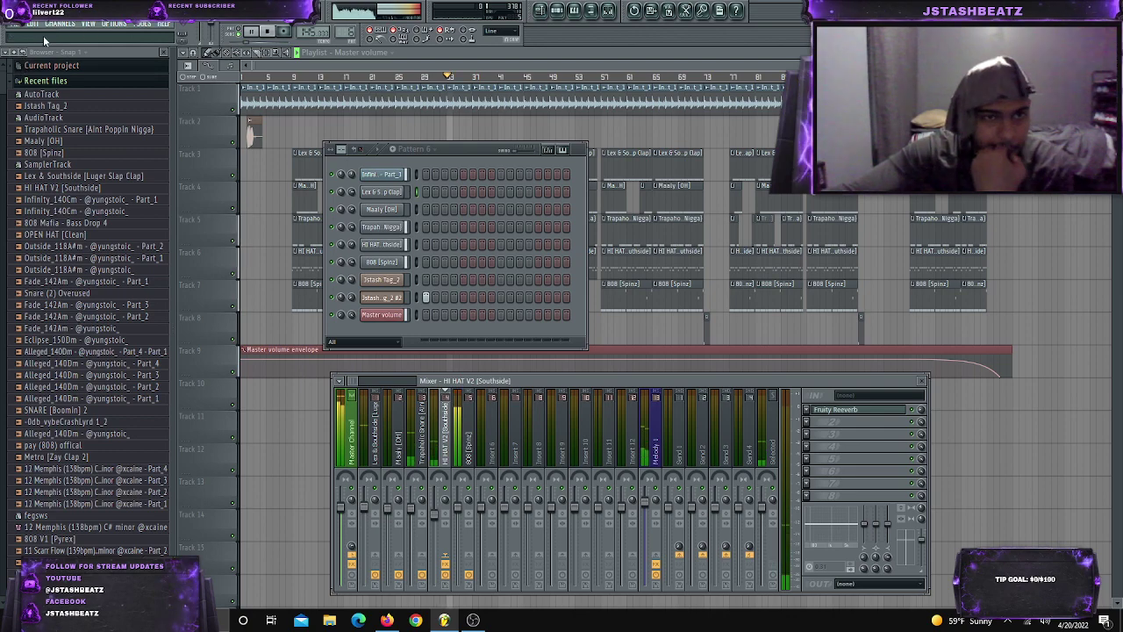
{"action": "left_click", "coordinate": [274, 101]}
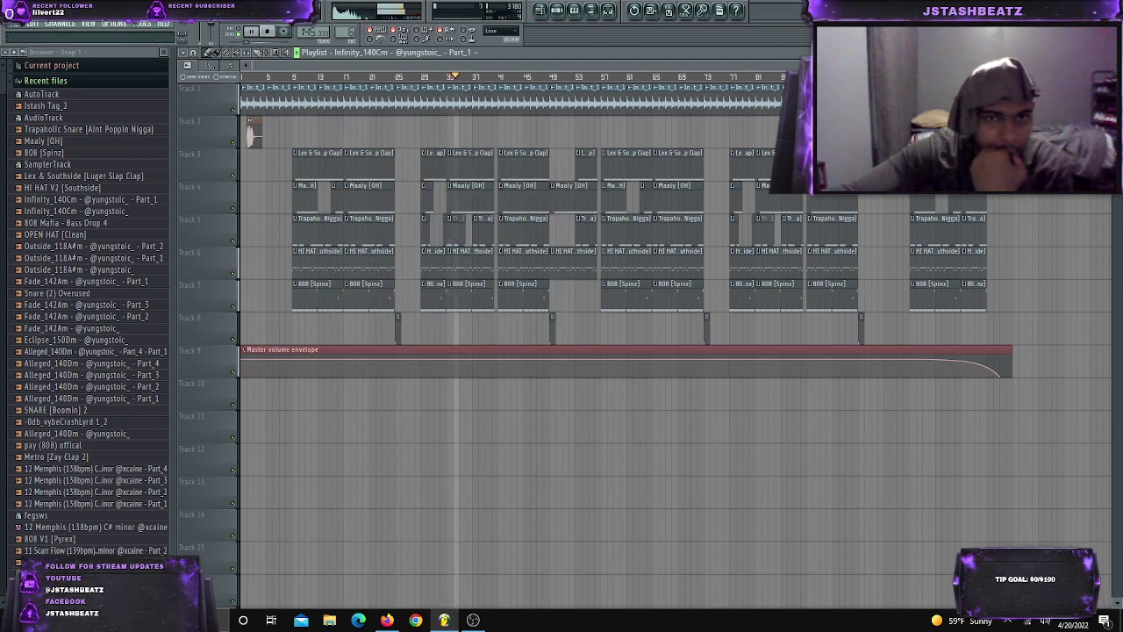
Start saving the project under a new name and enter the file name Passation - (Prod.Jstashbeatz) BPM 140
{"action": "left_click", "coordinate": [26, 27]}
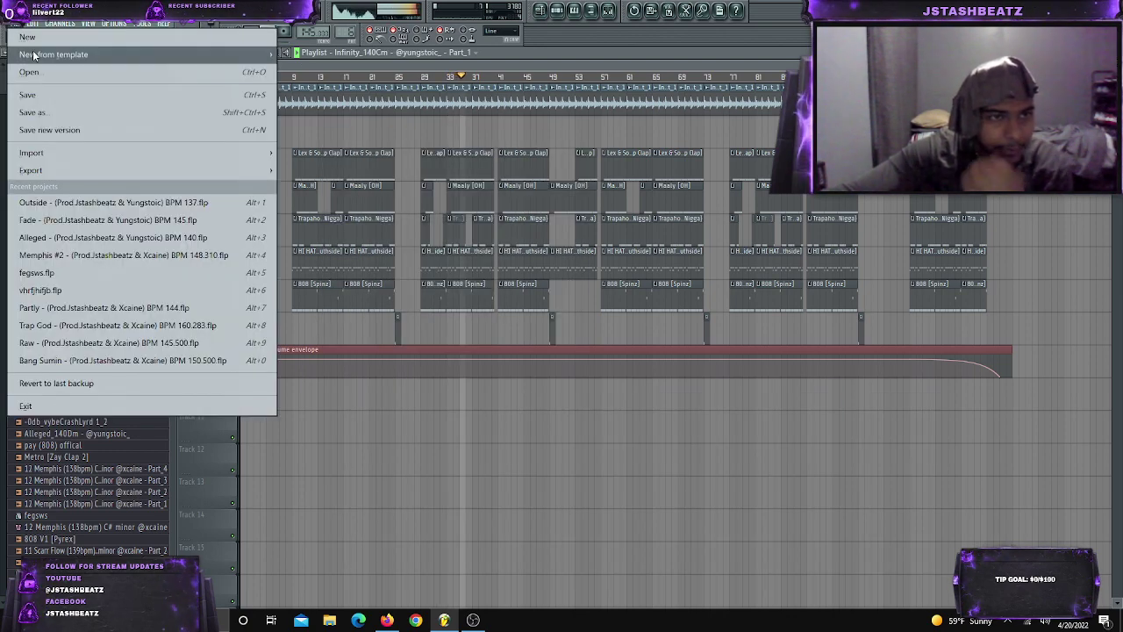
{"action": "left_click", "coordinate": [57, 111]}
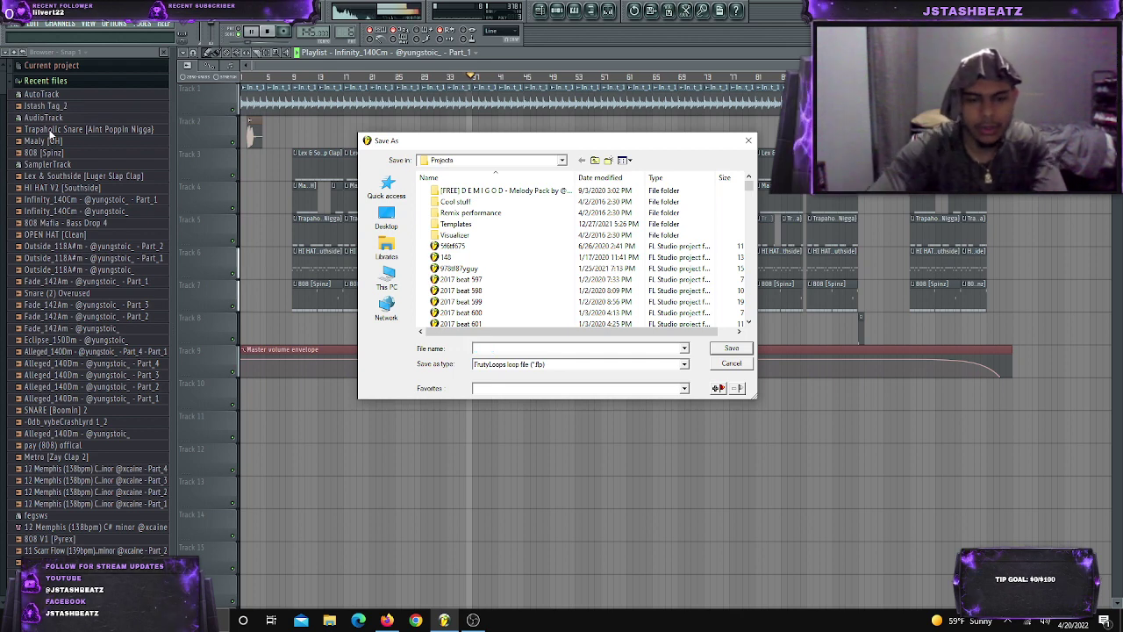
{"action": "type", "text": "P"}
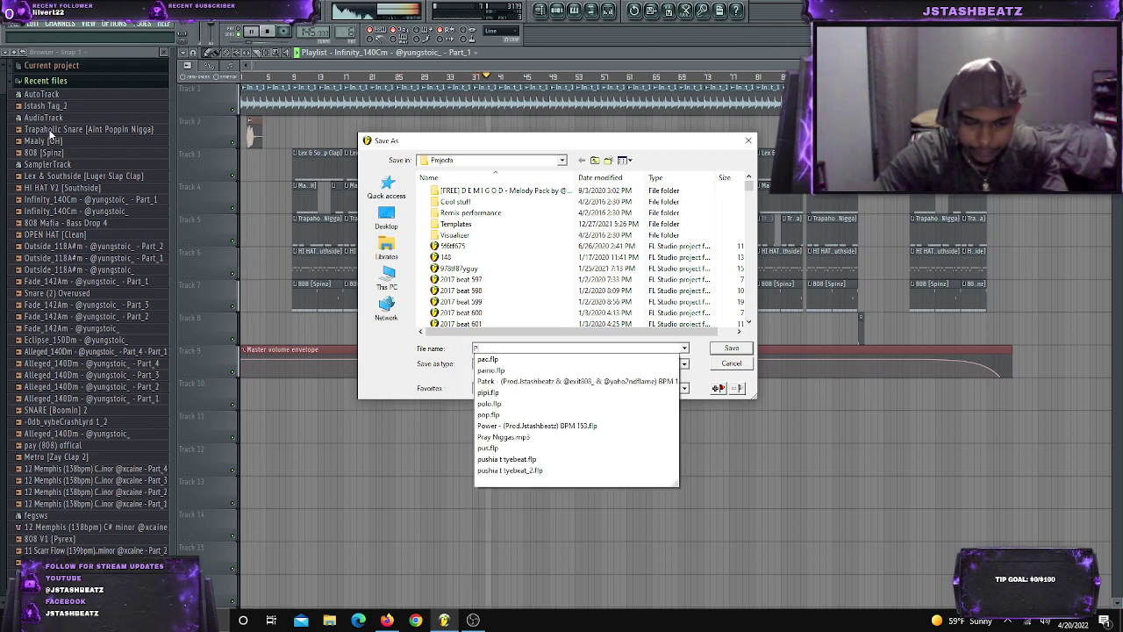
{"action": "type", "text": "assa"}
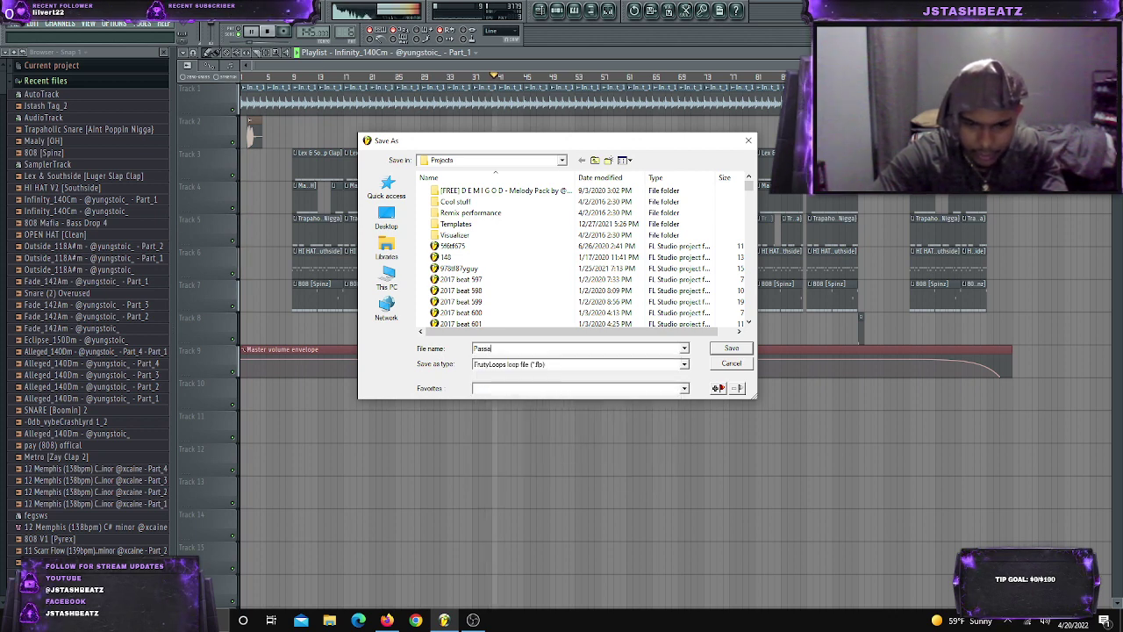
{"action": "type", "text": "ton"}
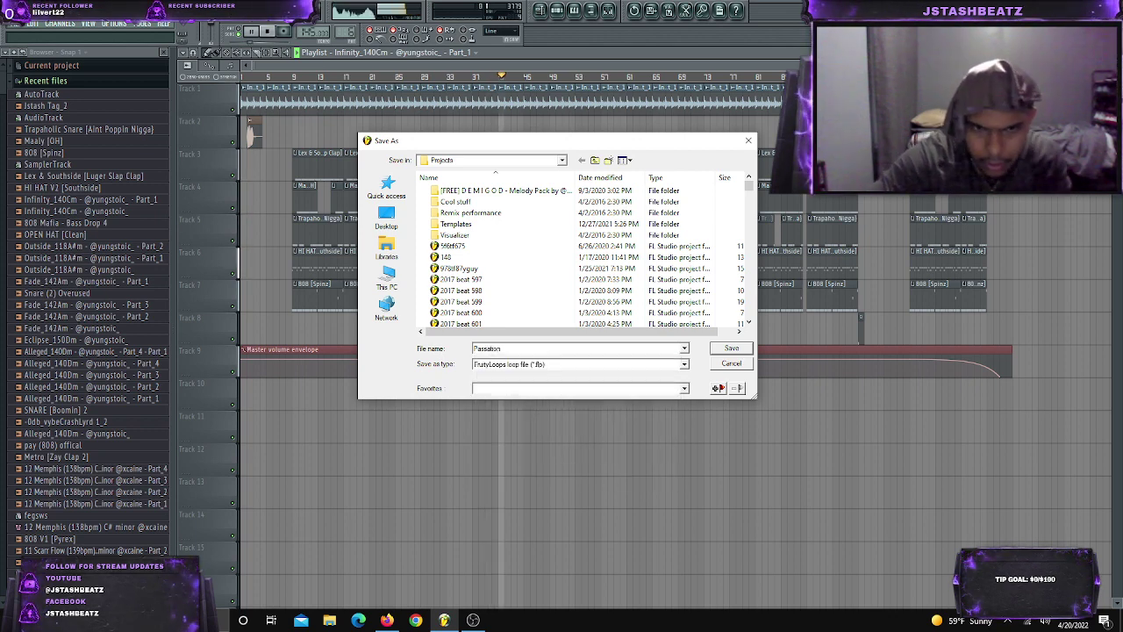
{"action": "type", "text": "(Prod"}
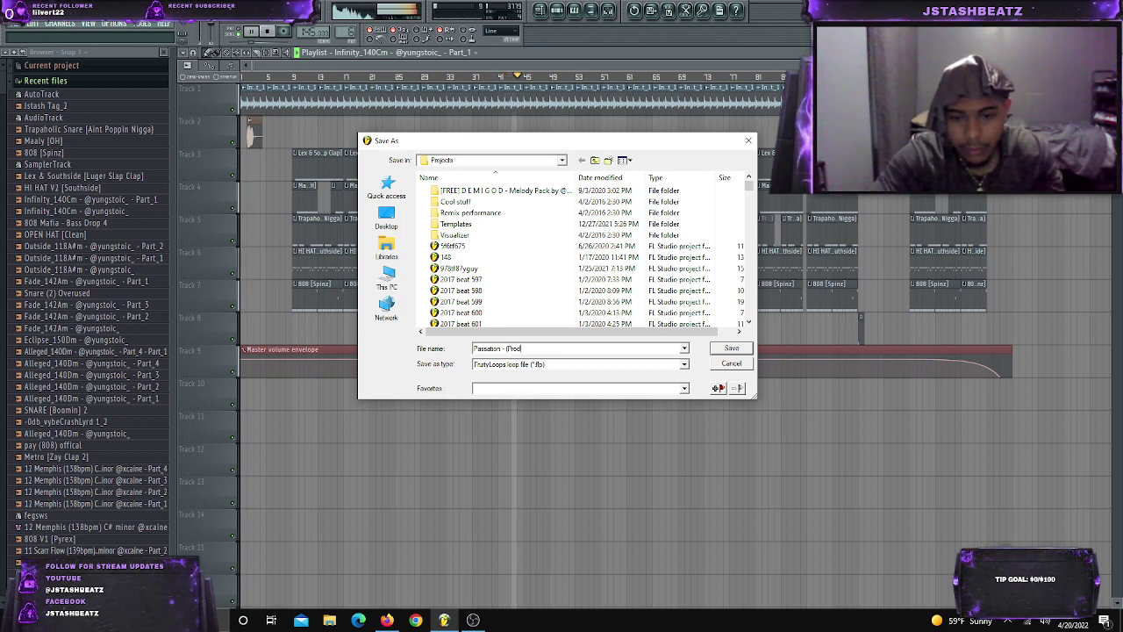
{"action": "type", "text": " Jstashbeatz"}
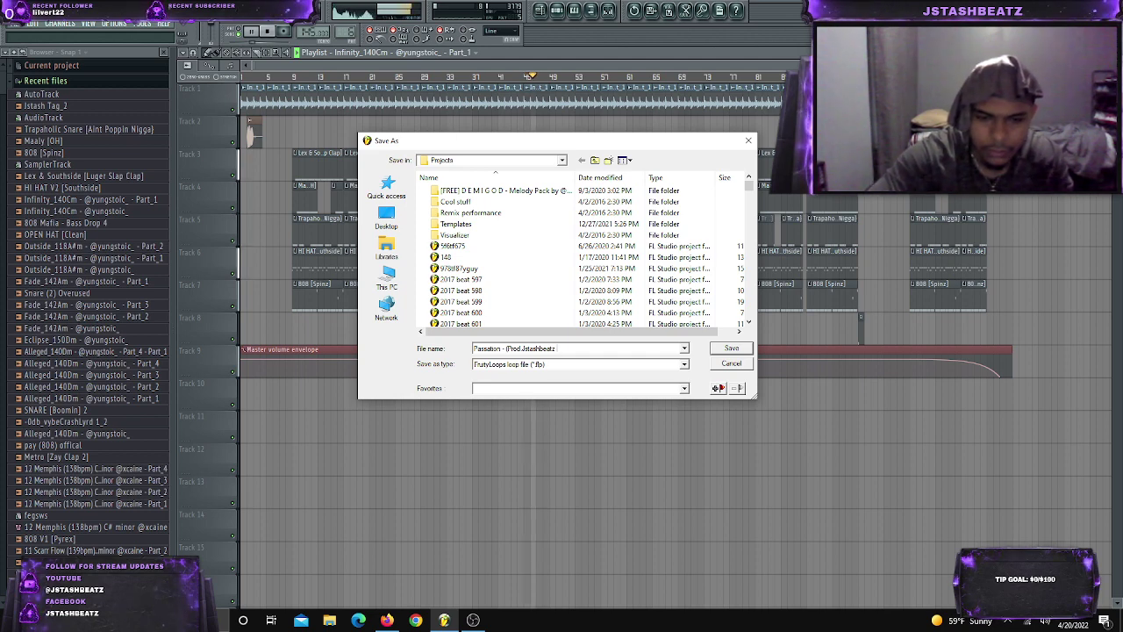
{"action": "type", "text": " &"}
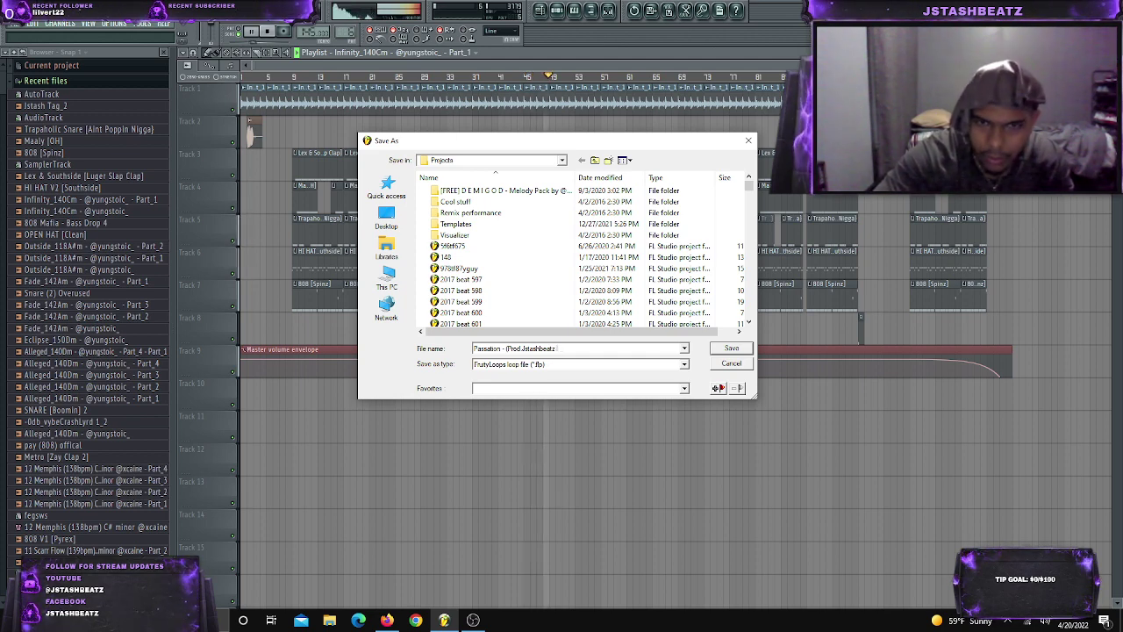
{"action": "key", "text": "BackSpace"}
{"action": "key", "text": "BackSpace"}
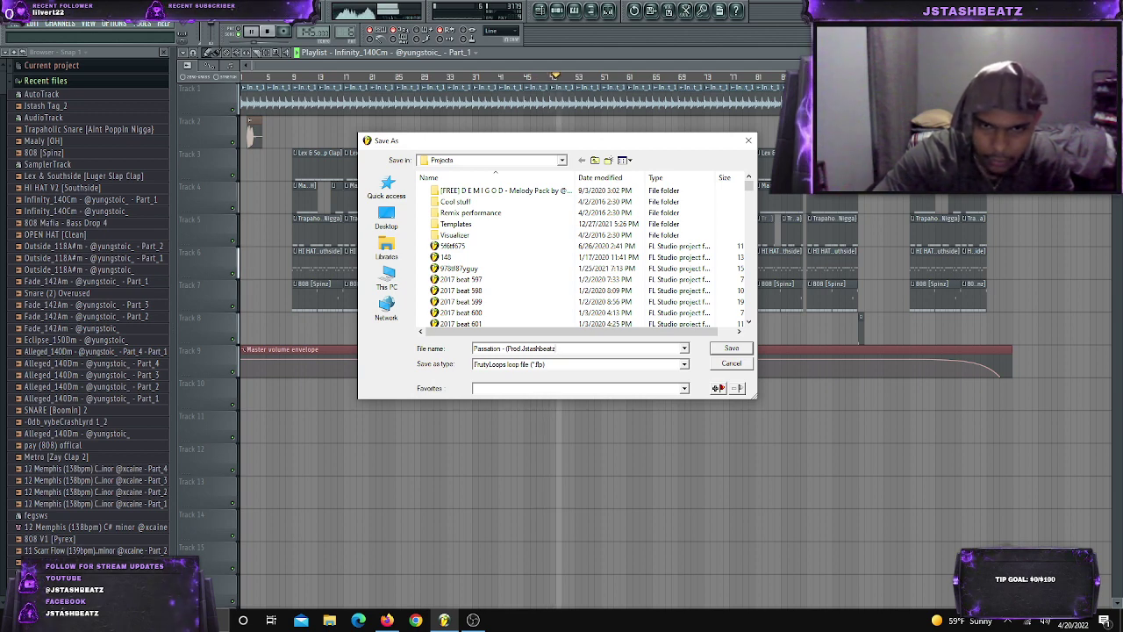
{"action": "type", "text": ") B"}
{"action": "type", "text": "FM "}
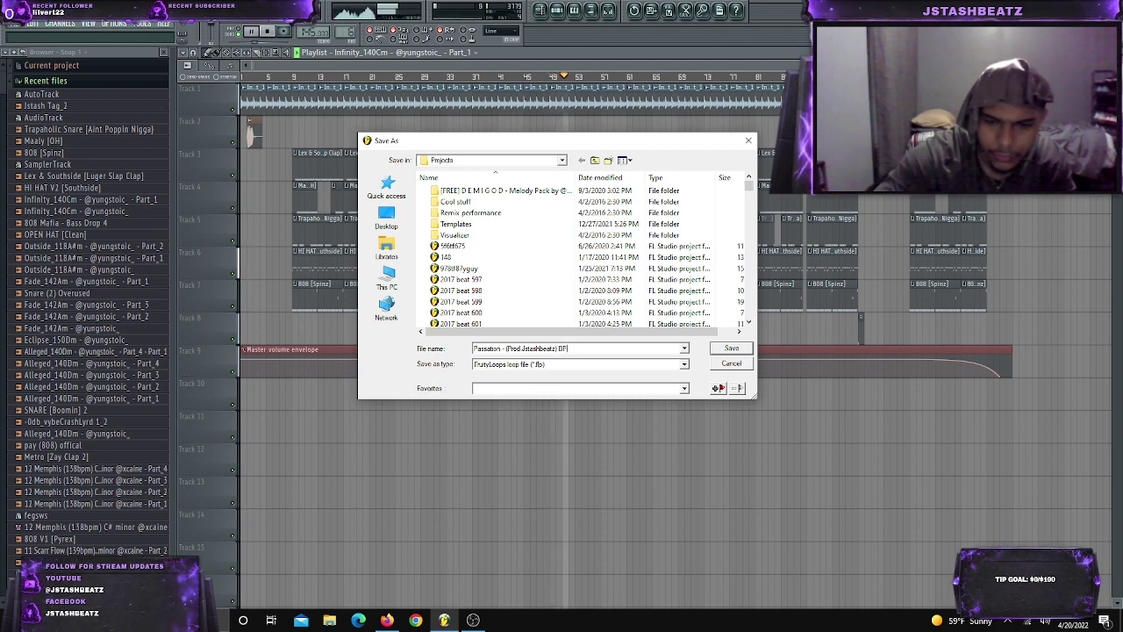
{"action": "type", "text": "140"}
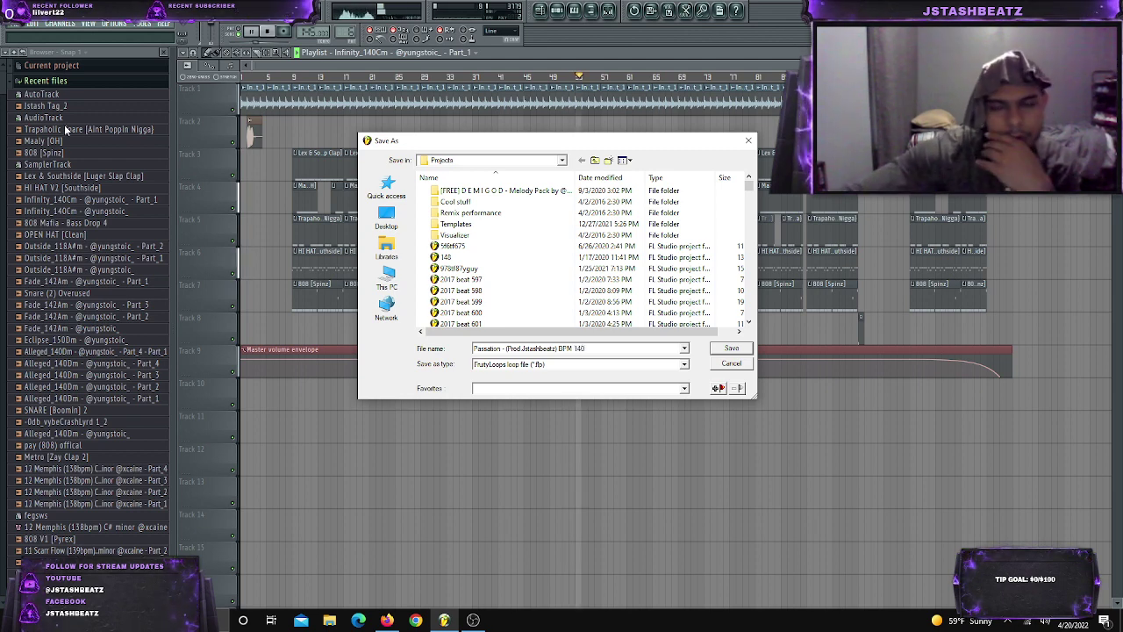
Copy the entire file name and go to the Spring 2022 Jstashbeatz folder on the Desktop as the save location
{"action": "left_click_drag", "start_coordinate": [594, 349], "coordinate": [365, 378]}
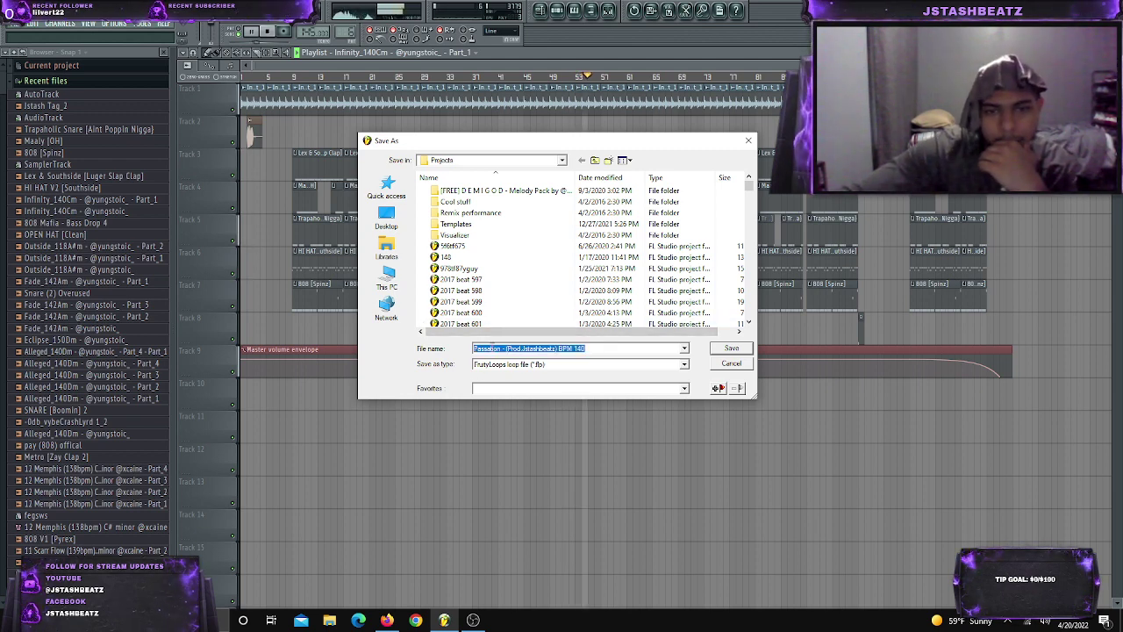
{"action": "right_click", "coordinate": [491, 347]}
{"action": "left_click", "coordinate": [519, 383]}
{"action": "left_click", "coordinate": [386, 217]}
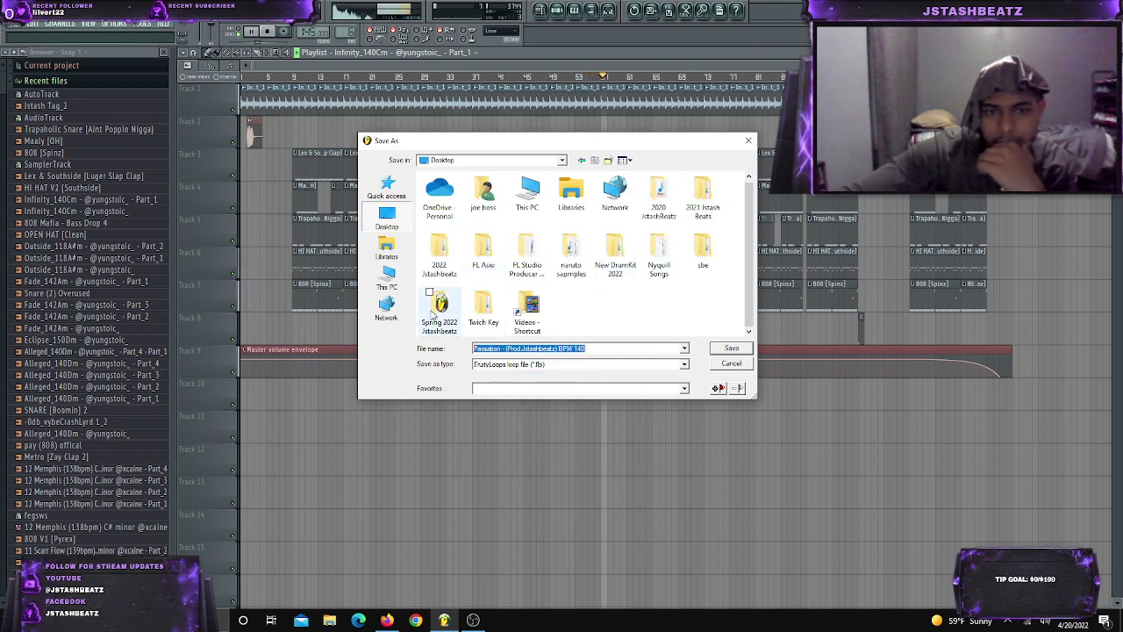
{"action": "double_click", "coordinate": [439, 311]}
{"action": "right_click", "coordinate": [613, 351]}
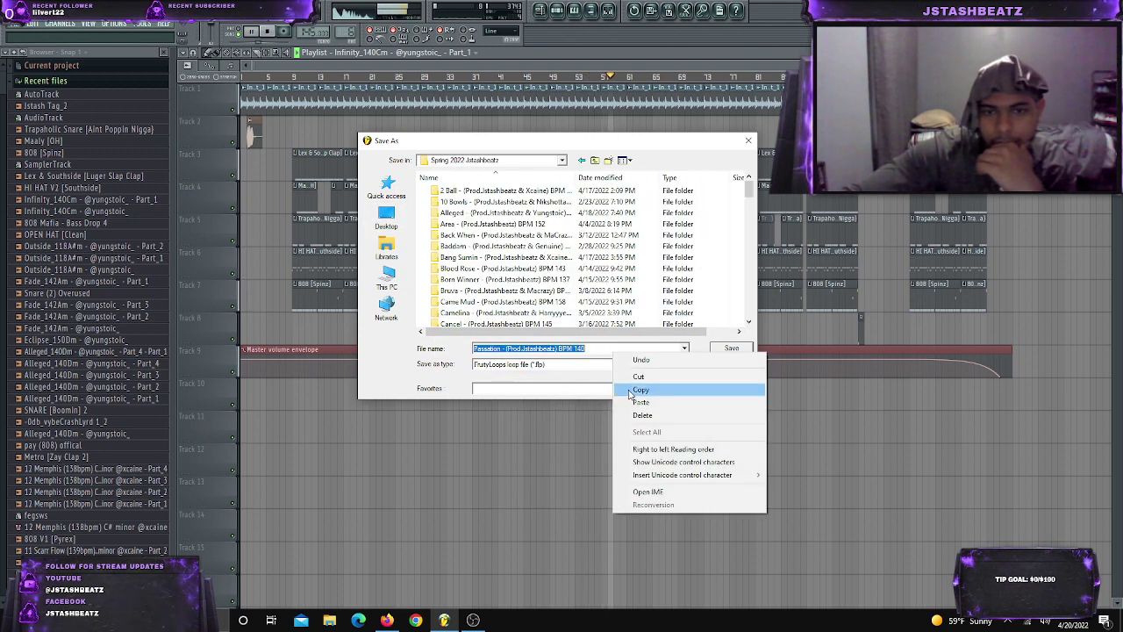
{"action": "left_click", "coordinate": [634, 387]}
Create a subfolder with the copied name Passation - (Prod.Jstashbeatz) BPM 140 and save the project inside it
{"action": "scroll", "coordinate": [608, 248], "scroll_direction": "down", "scroll_amount": 5}
{"action": "scroll", "coordinate": [608, 248], "scroll_direction": "down", "scroll_amount": 5}
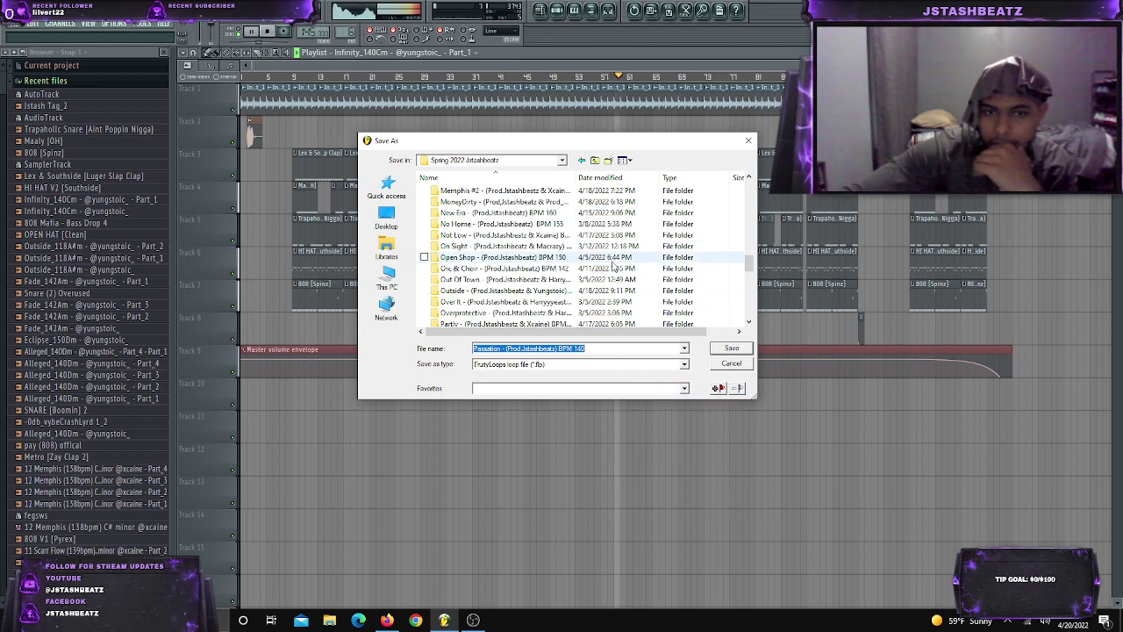
{"action": "left_click", "coordinate": [541, 327]}
{"action": "right_click", "coordinate": [542, 326]}
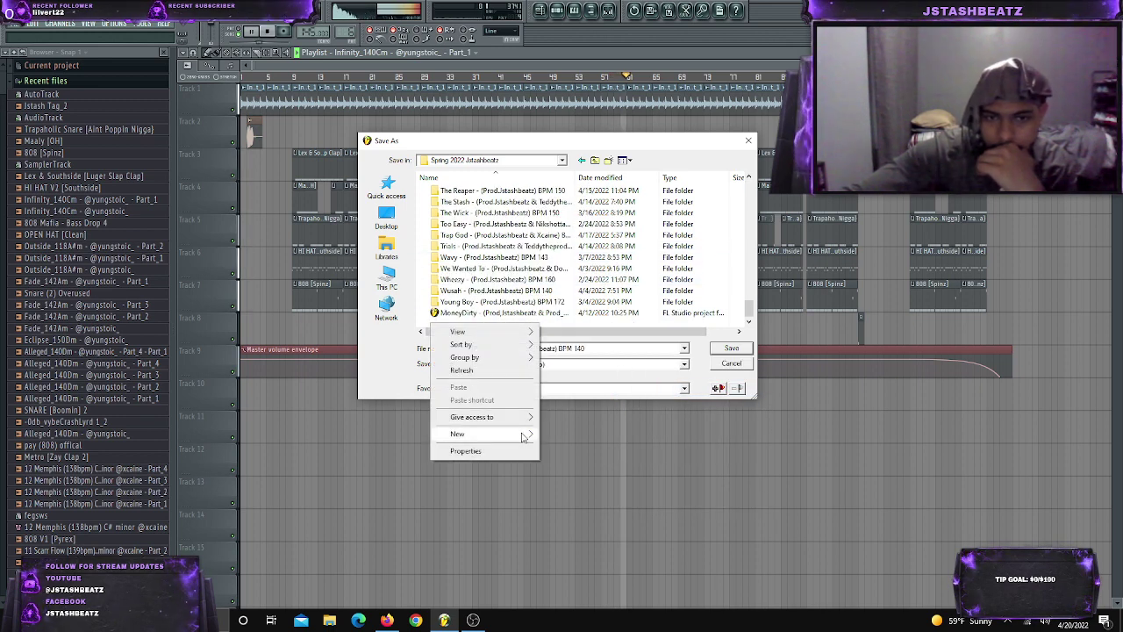
{"action": "mouse_move", "coordinate": [528, 435]}
{"action": "left_click", "coordinate": [567, 437]}
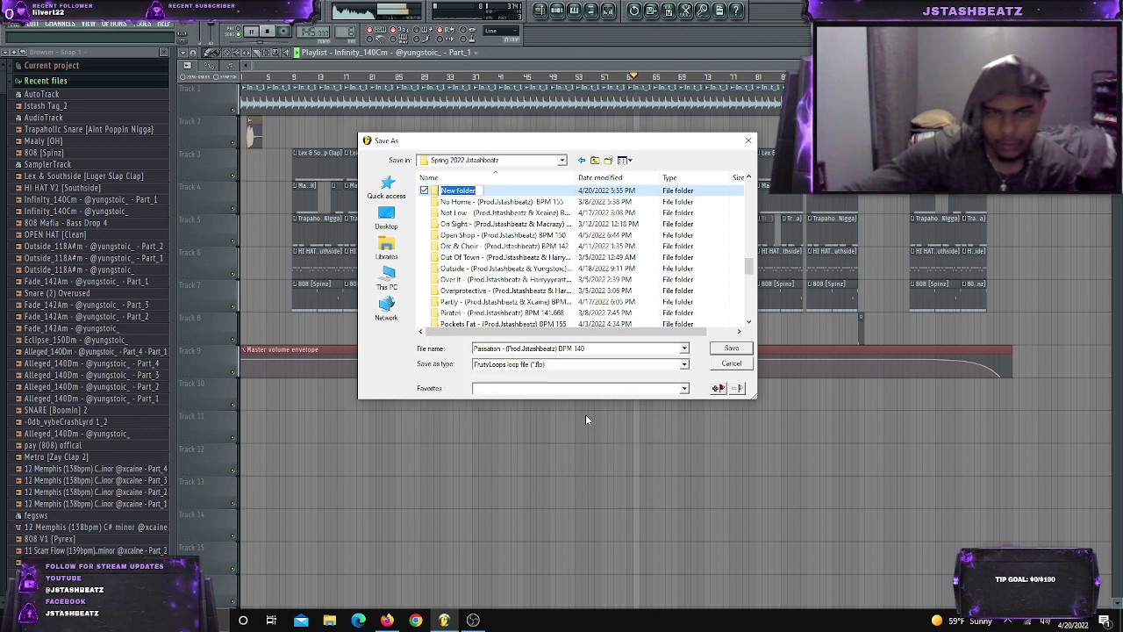
{"action": "key", "text": "ctrl+v"}
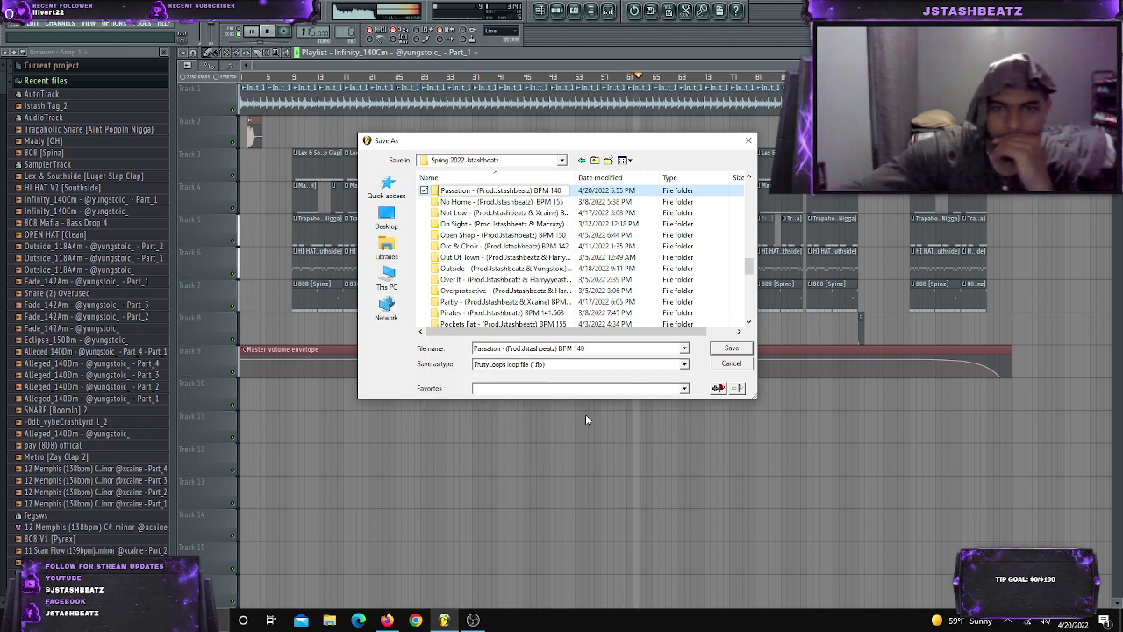
{"action": "key", "text": "Return"}
{"action": "key", "text": "Return"}
{"action": "left_click", "coordinate": [721, 350]}
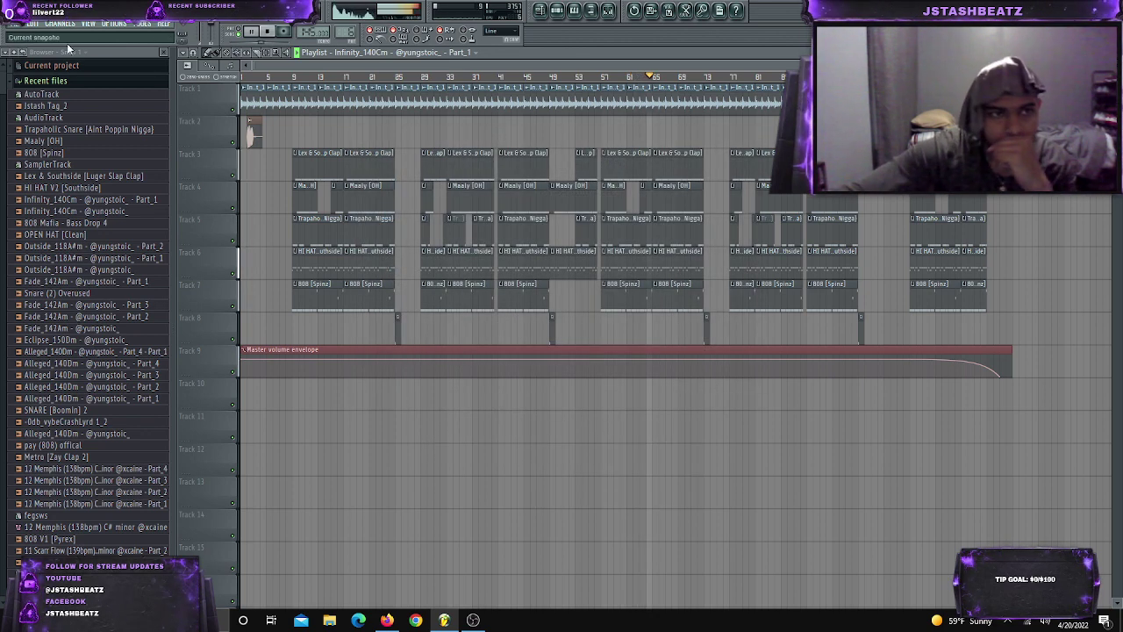
Export the full song to the new Passation folder, rendering both WAV and MP3 files under the project's name
{"action": "left_click", "coordinate": [33, 23]}
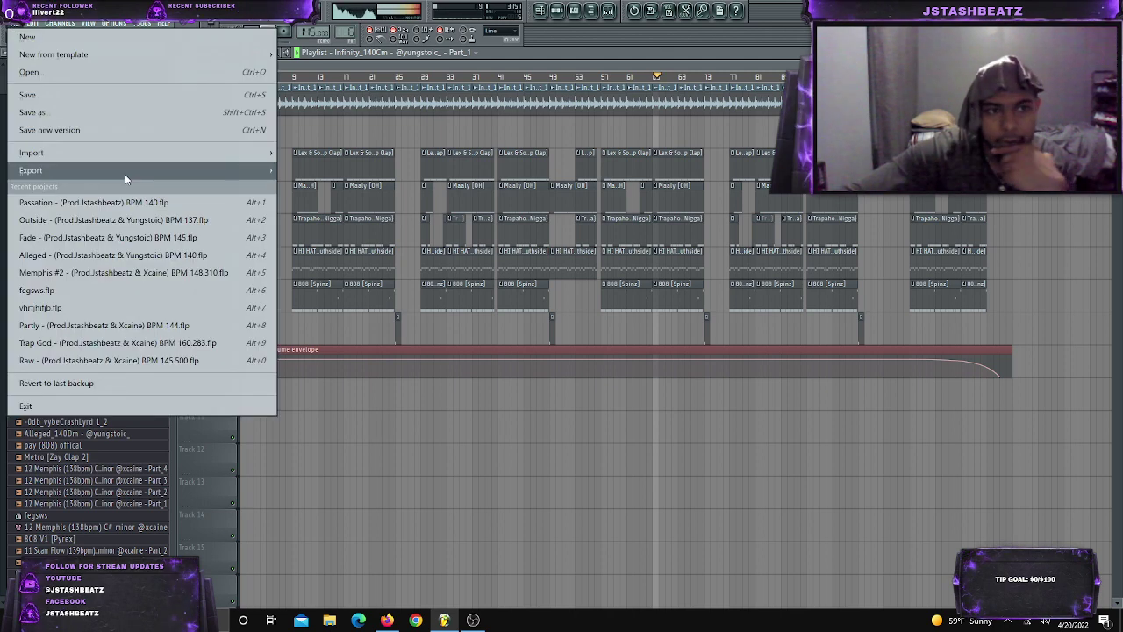
{"action": "mouse_move", "coordinate": [125, 173]}
{"action": "left_click", "coordinate": [308, 185]}
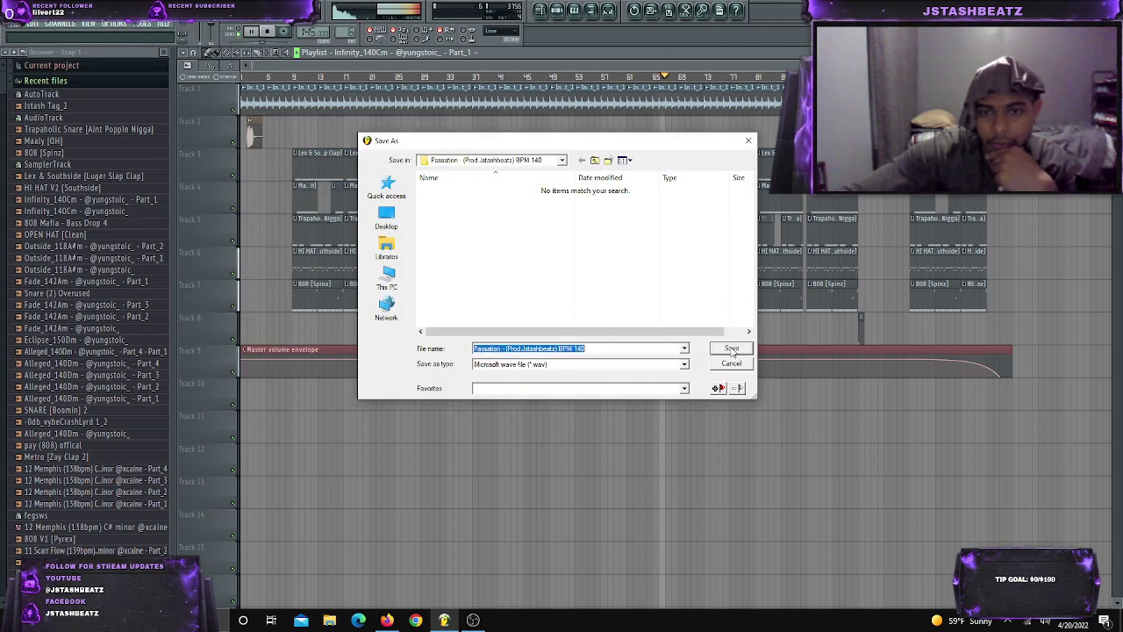
{"action": "left_click", "coordinate": [731, 348]}
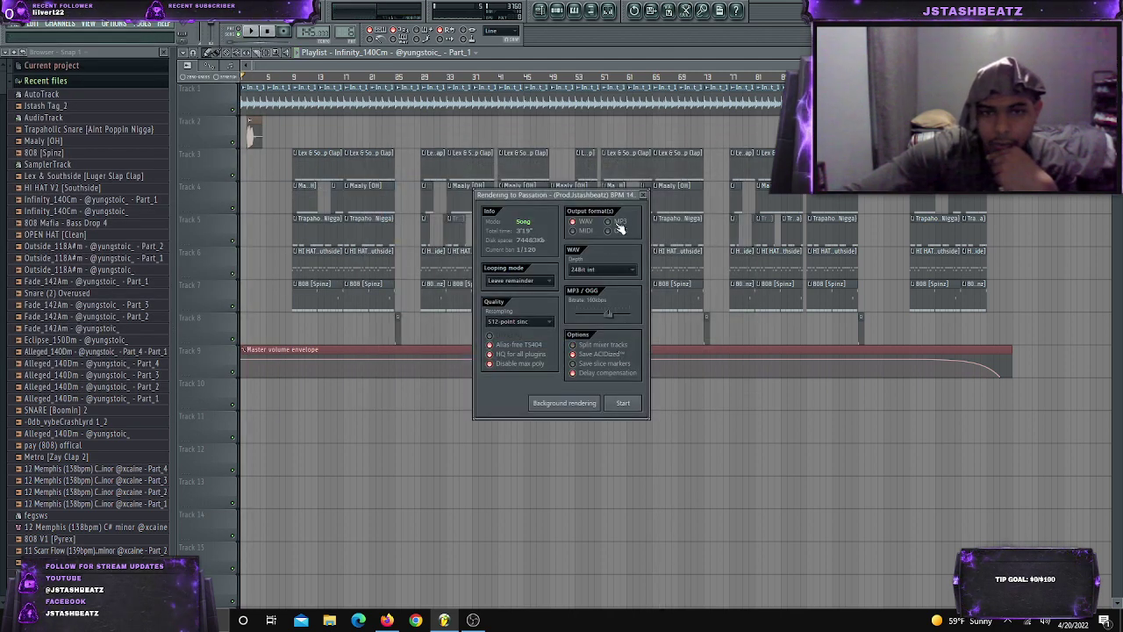
{"action": "left_click", "coordinate": [623, 403]}
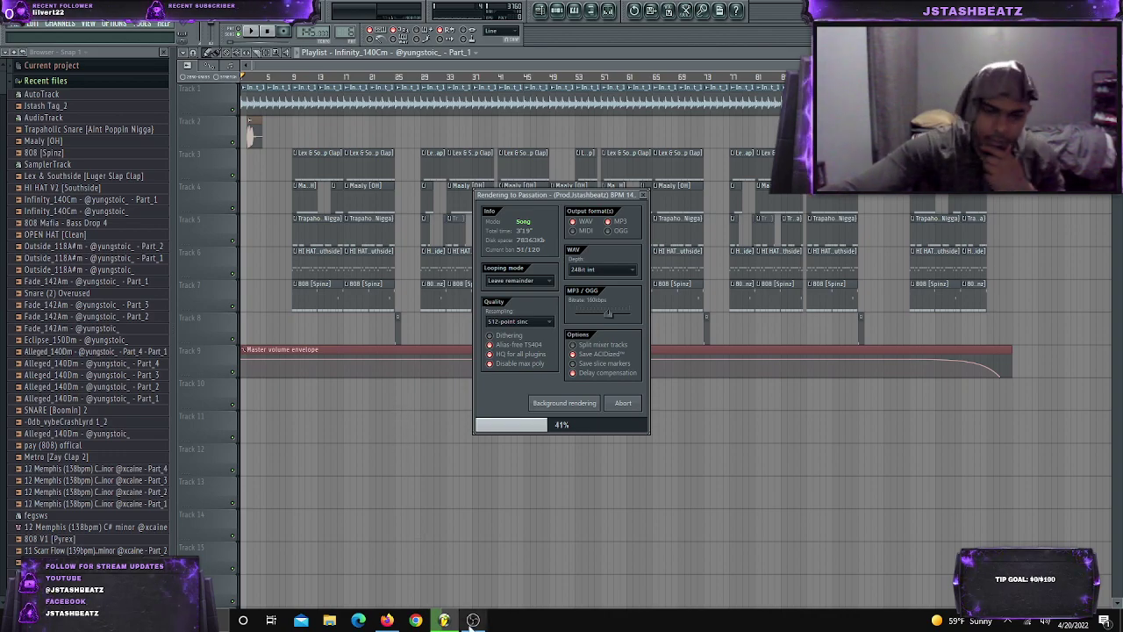
{"action": "mouse_move", "coordinate": [473, 619]}
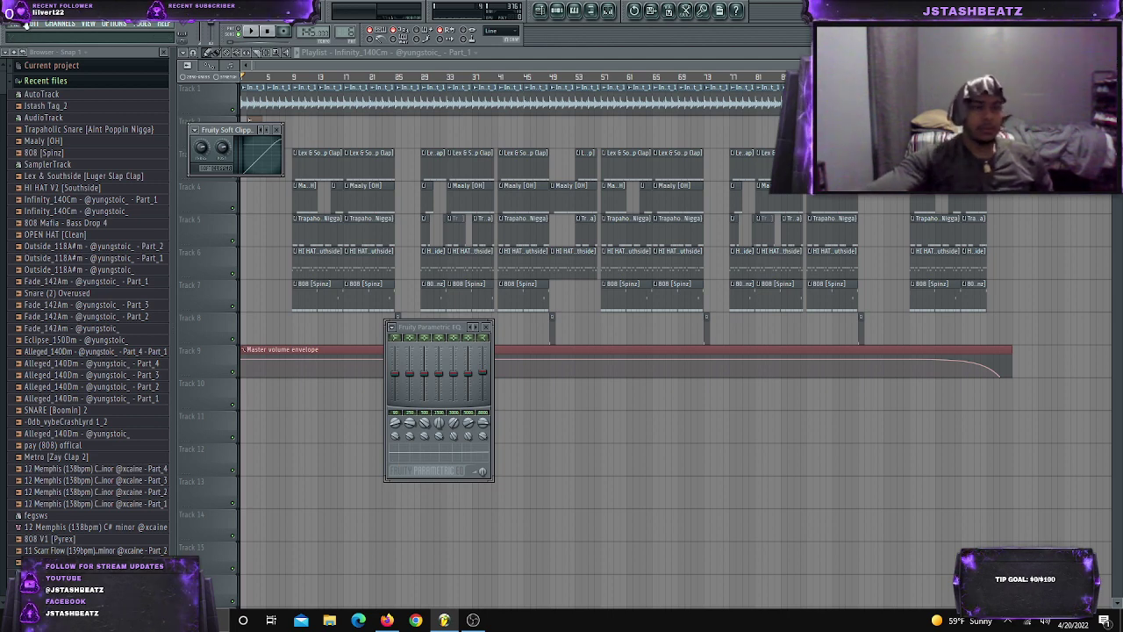
Start another Wave file export and create a subfolder named Passation Track Out inside the project's Passation folder
{"action": "left_click", "coordinate": [14, 23]}
{"action": "mouse_move", "coordinate": [96, 170]}
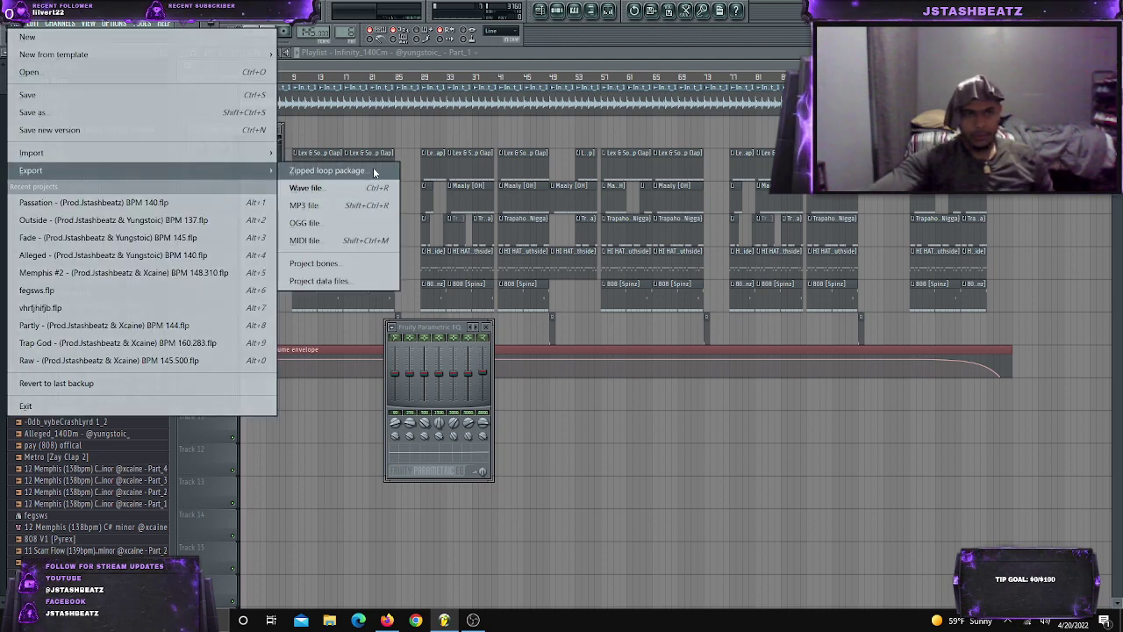
{"action": "left_click", "coordinate": [315, 186]}
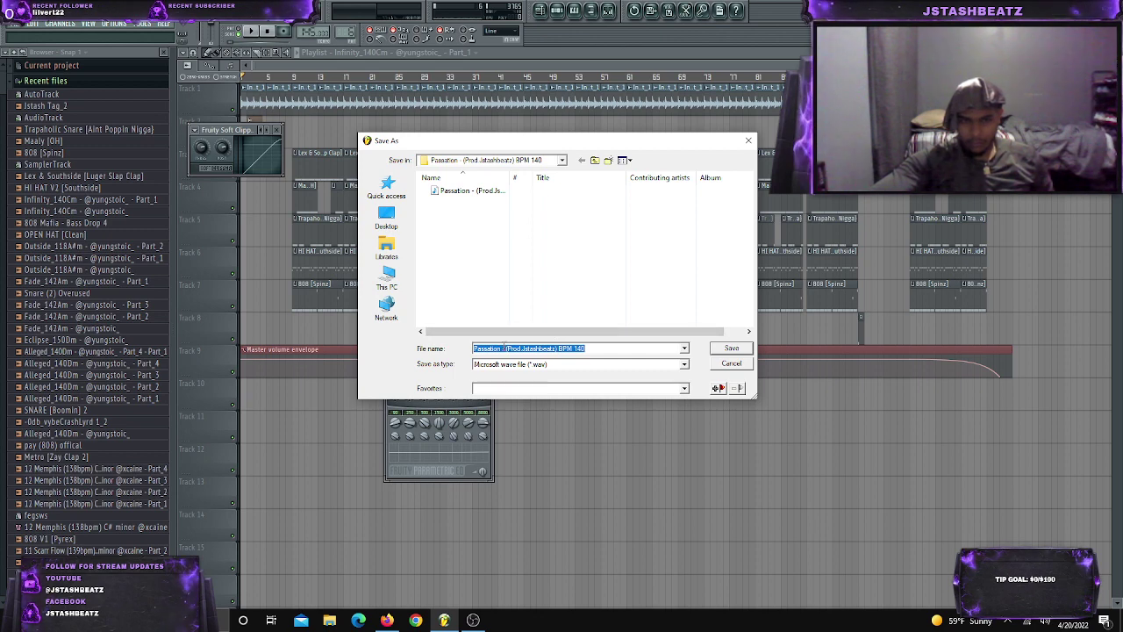
{"action": "left_click_drag", "start_coordinate": [501, 348], "coordinate": [416, 348]}
{"action": "right_click", "coordinate": [485, 349]}
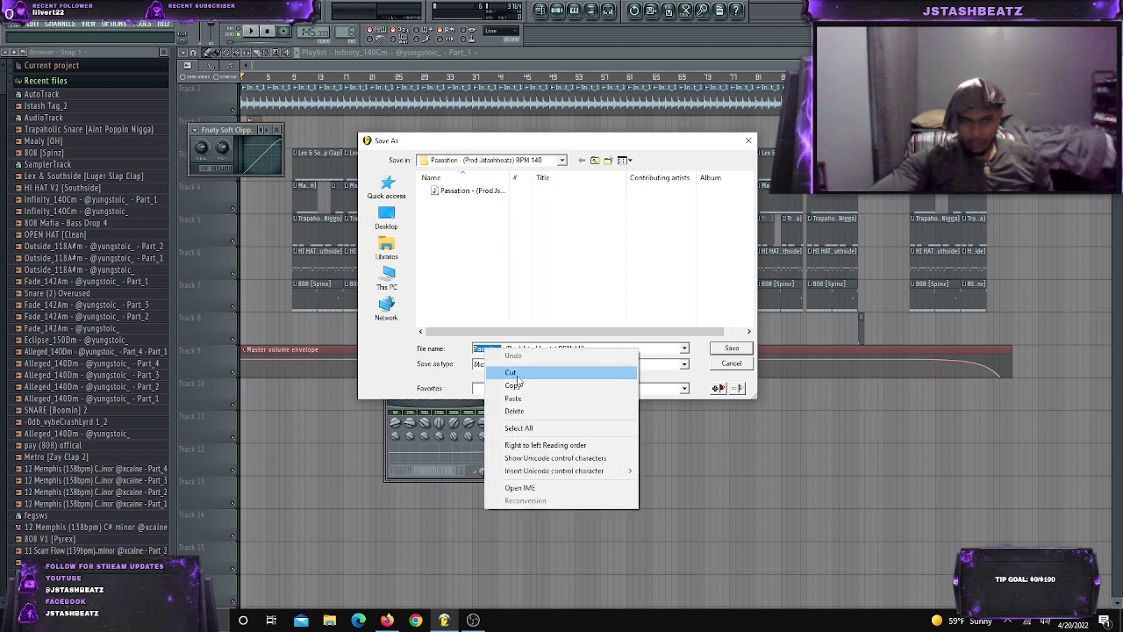
{"action": "left_click", "coordinate": [520, 383]}
{"action": "right_click", "coordinate": [441, 219]}
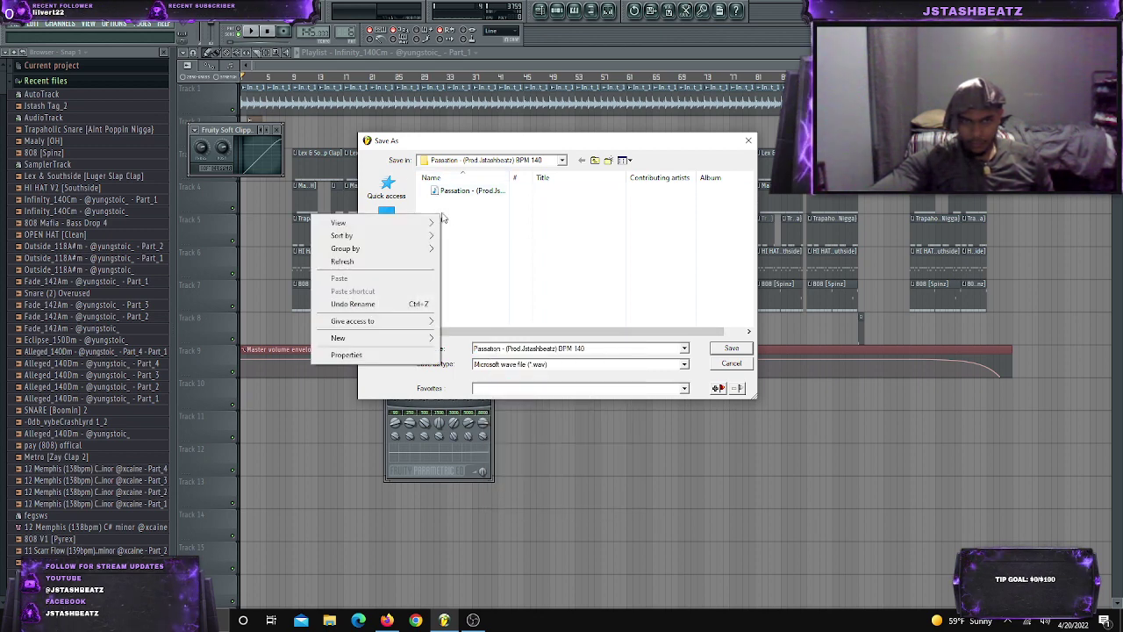
{"action": "mouse_move", "coordinate": [409, 340]}
{"action": "left_click", "coordinate": [450, 343]}
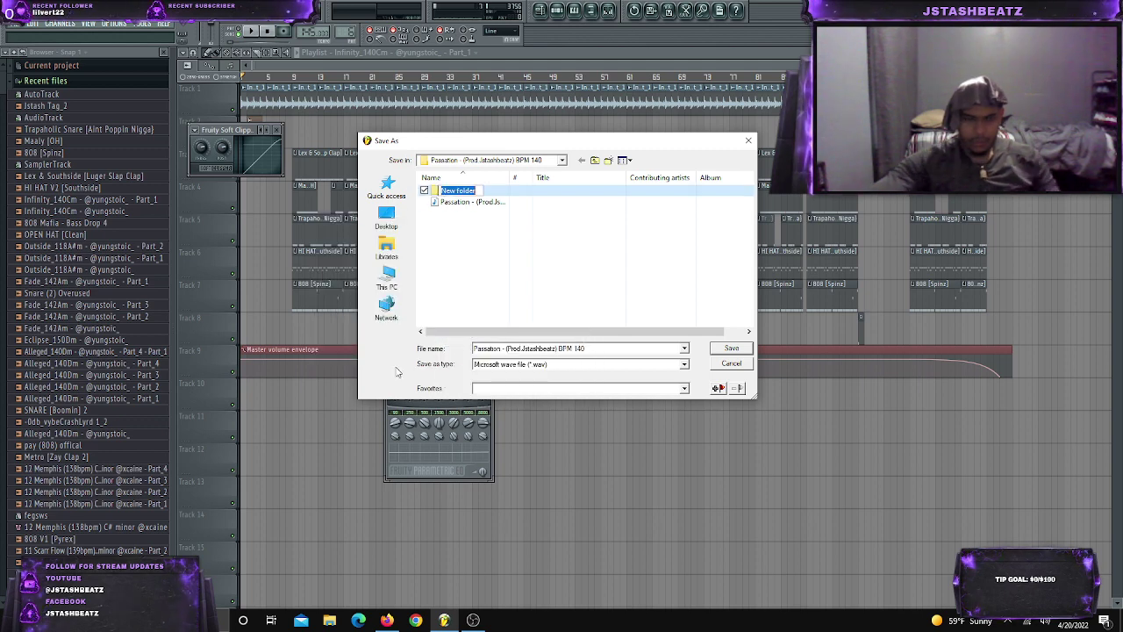
{"action": "key", "text": "ctrl+v"}
{"action": "type", "text": "T"}
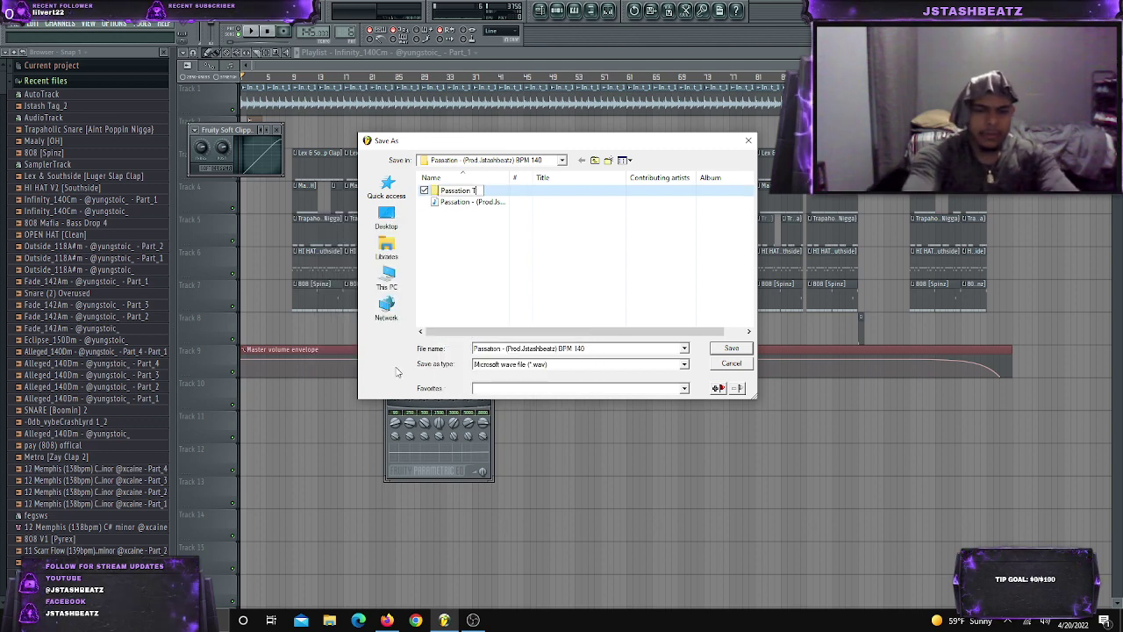
{"action": "type", "text": "rack Out"}
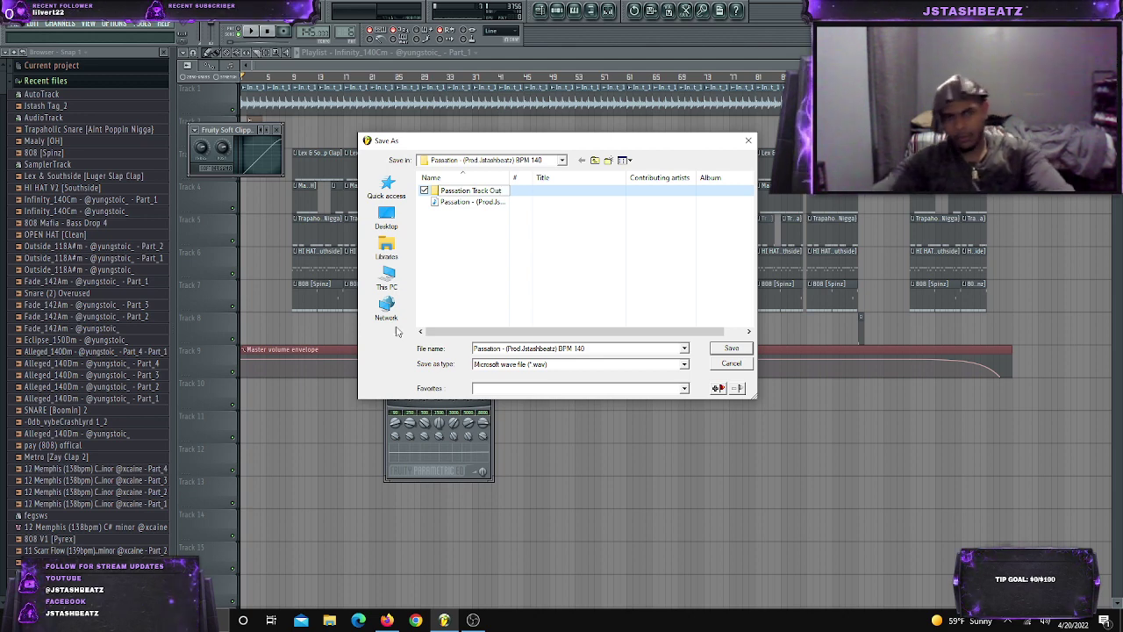
Render the song as split WAV mixer tracks into the Passation Track Out folder
{"action": "key", "text": "Return"}
{"action": "key", "text": "Return"}
{"action": "left_click", "coordinate": [731, 348]}
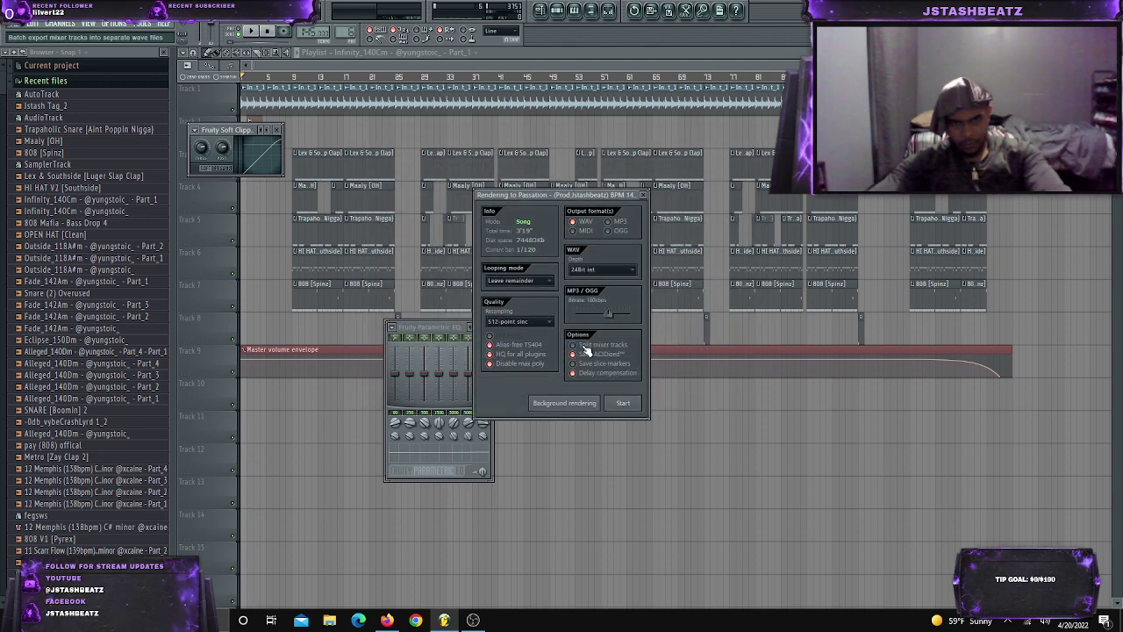
{"action": "left_click", "coordinate": [622, 405]}
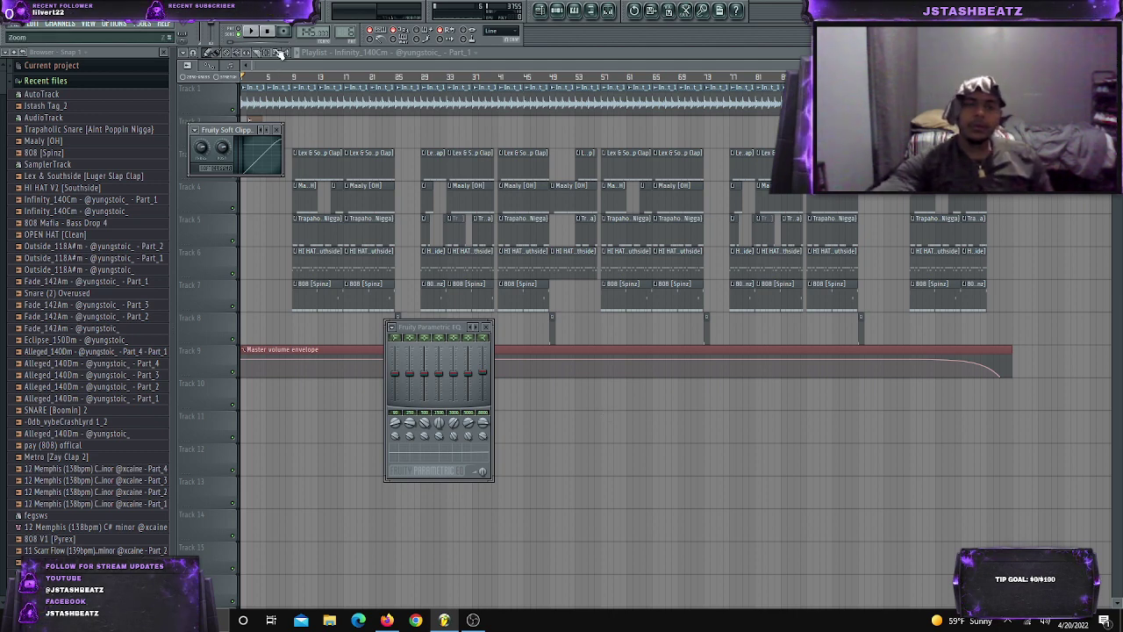
Play back the finished Passation arrangement and briefly check the OBS streaming windows
{"action": "key", "text": "space"}
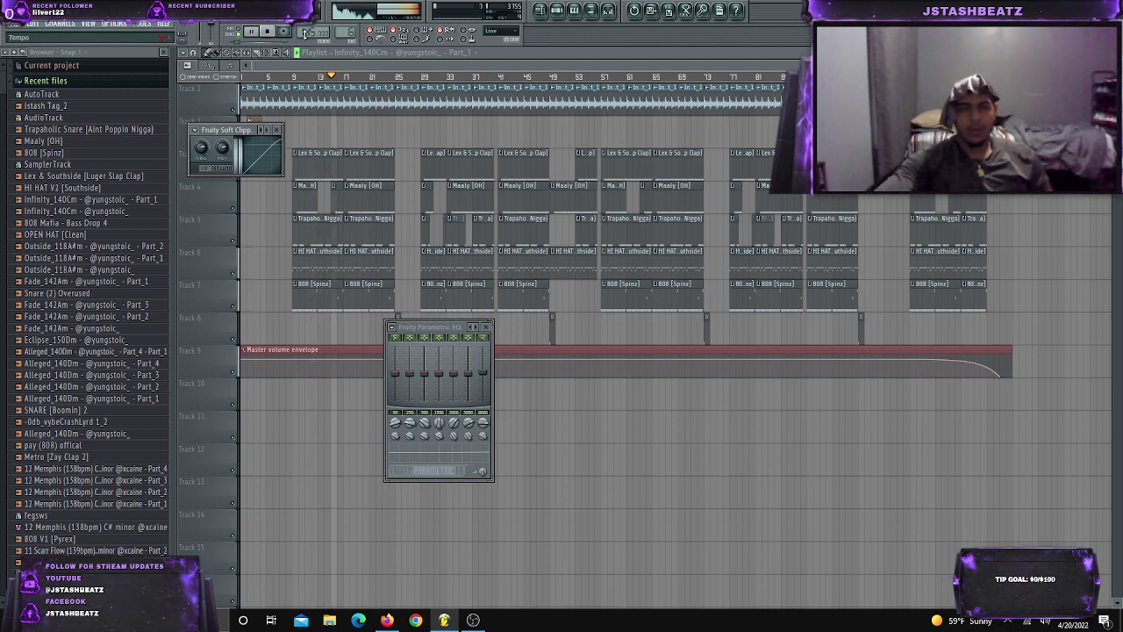
{"action": "left_click_drag", "start_coordinate": [304, 33], "coordinate": [304, 30]}
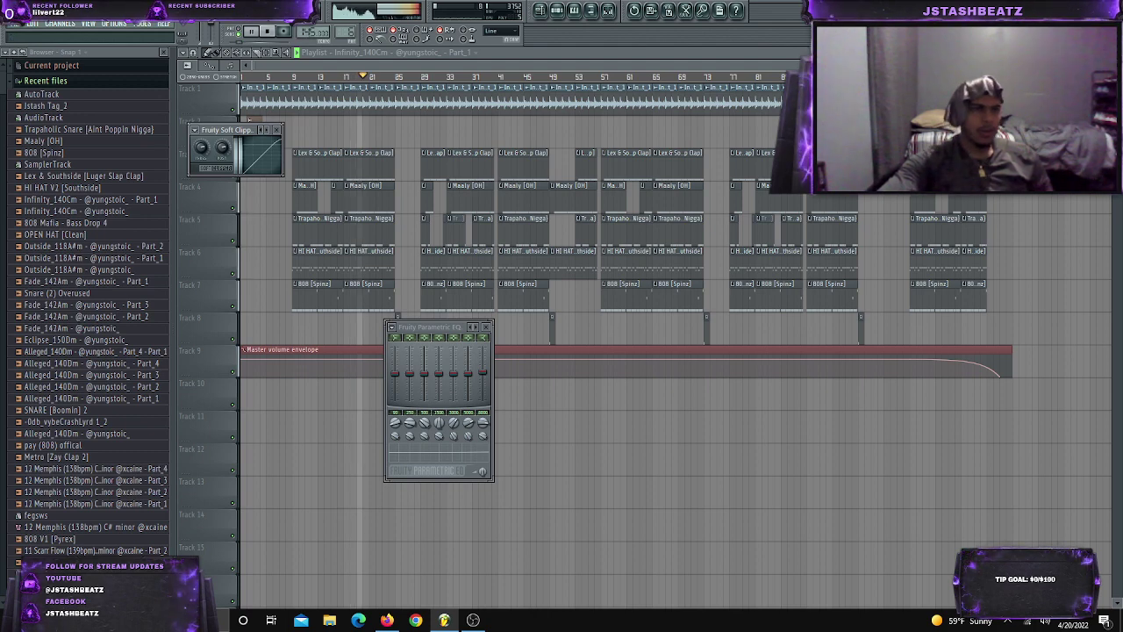
{"action": "left_click", "coordinate": [16, 26]}
{"action": "mouse_move", "coordinate": [41, 54]}
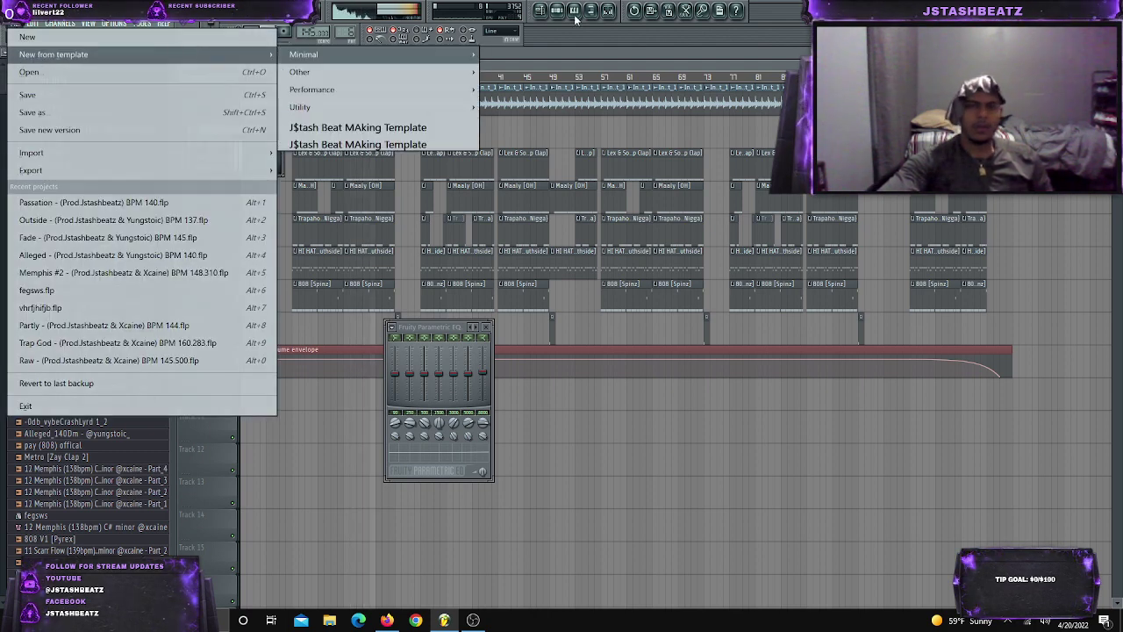
{"action": "left_click", "coordinate": [607, 23]}
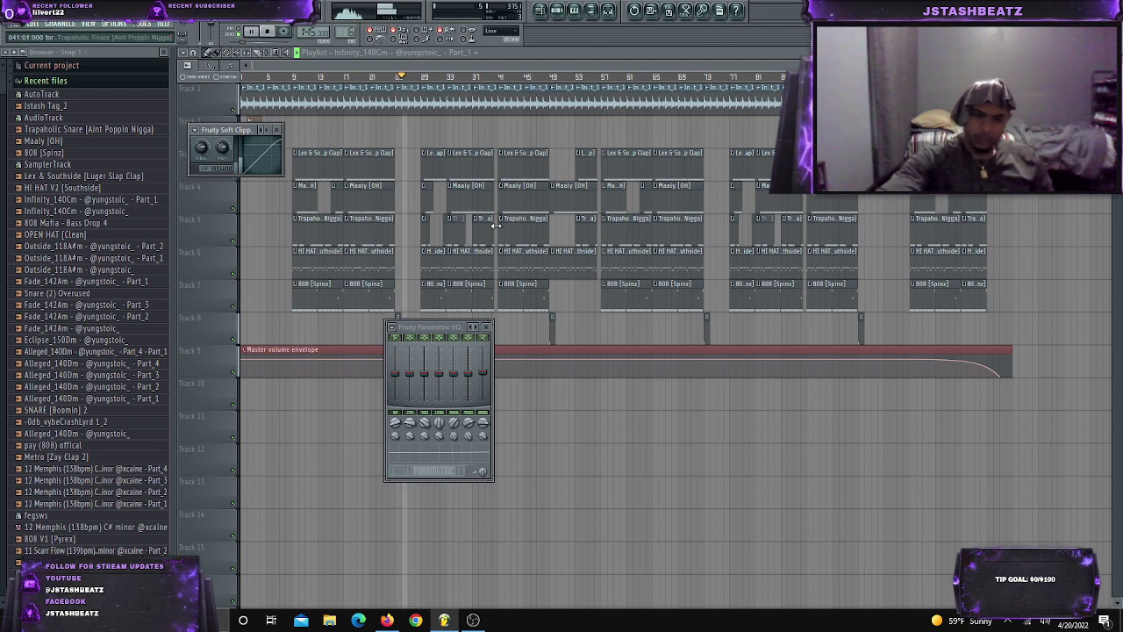
{"action": "left_click", "coordinate": [473, 621]}
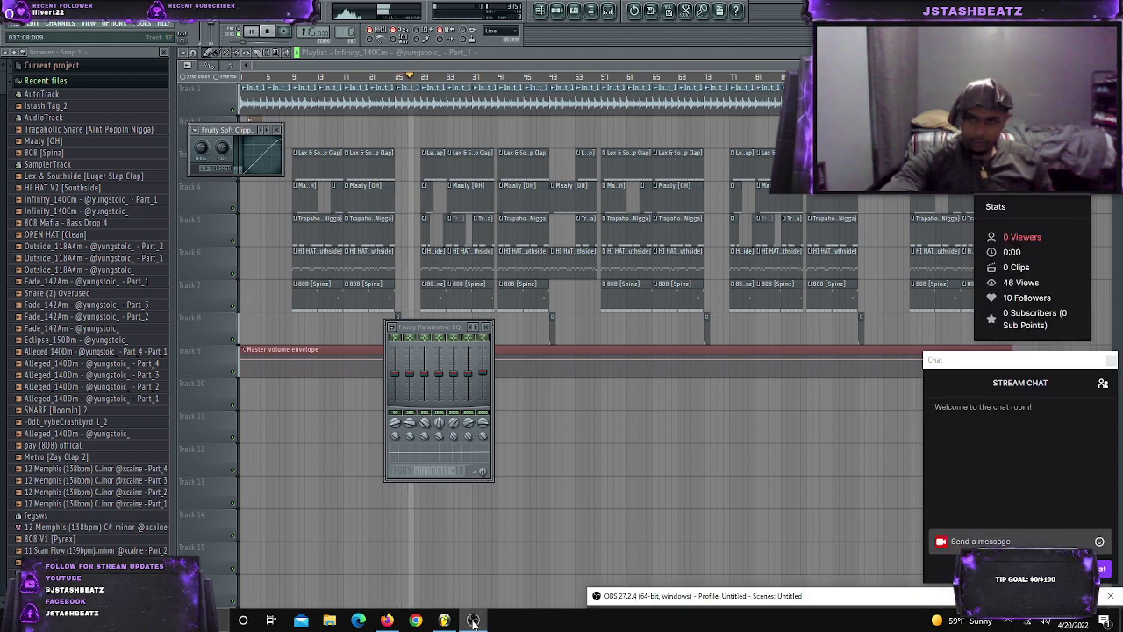
{"action": "left_click", "coordinate": [473, 621]}
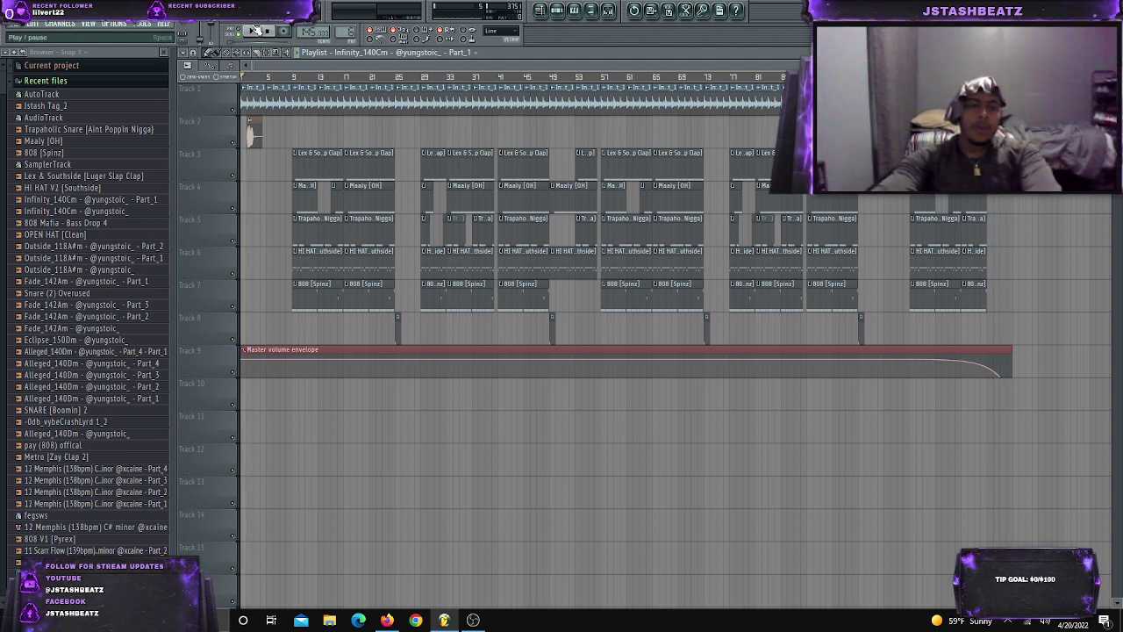
Start a new project from the J$tash Beat MAking Template, saving the changes to Passation
{"action": "left_click", "coordinate": [18, 27]}
{"action": "mouse_move", "coordinate": [79, 54]}
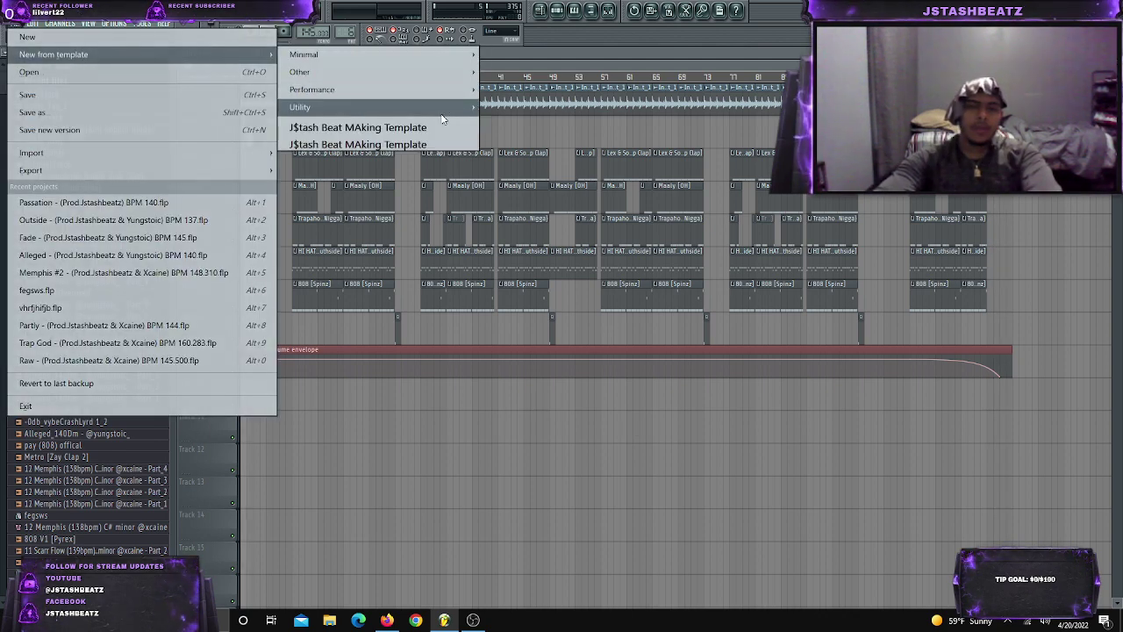
{"action": "left_click", "coordinate": [338, 129]}
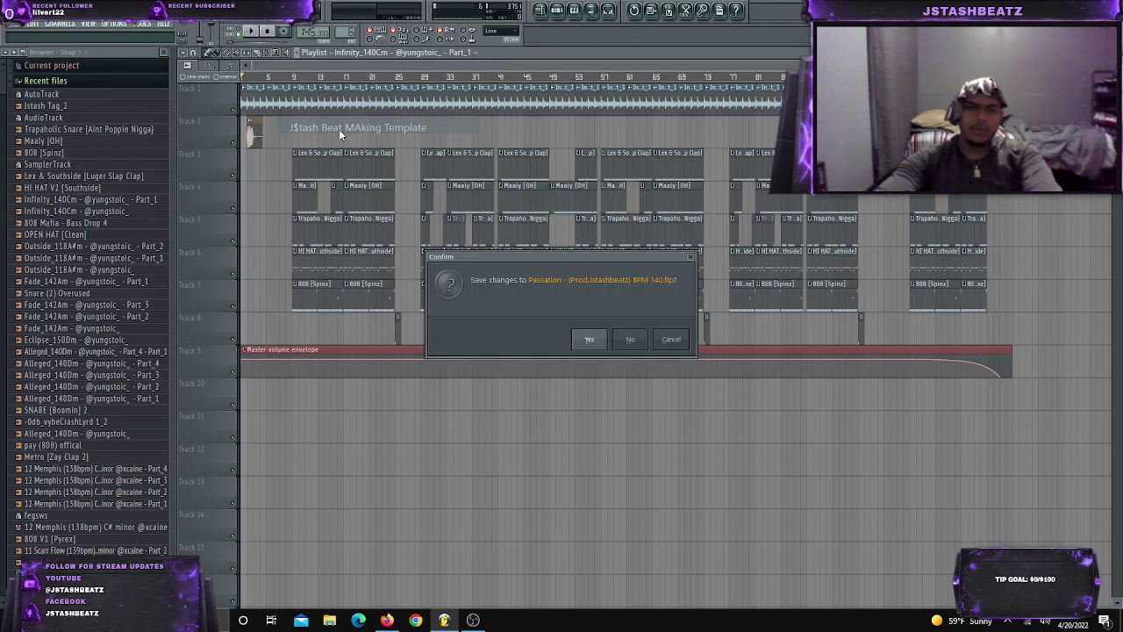
{"action": "left_click", "coordinate": [591, 338]}
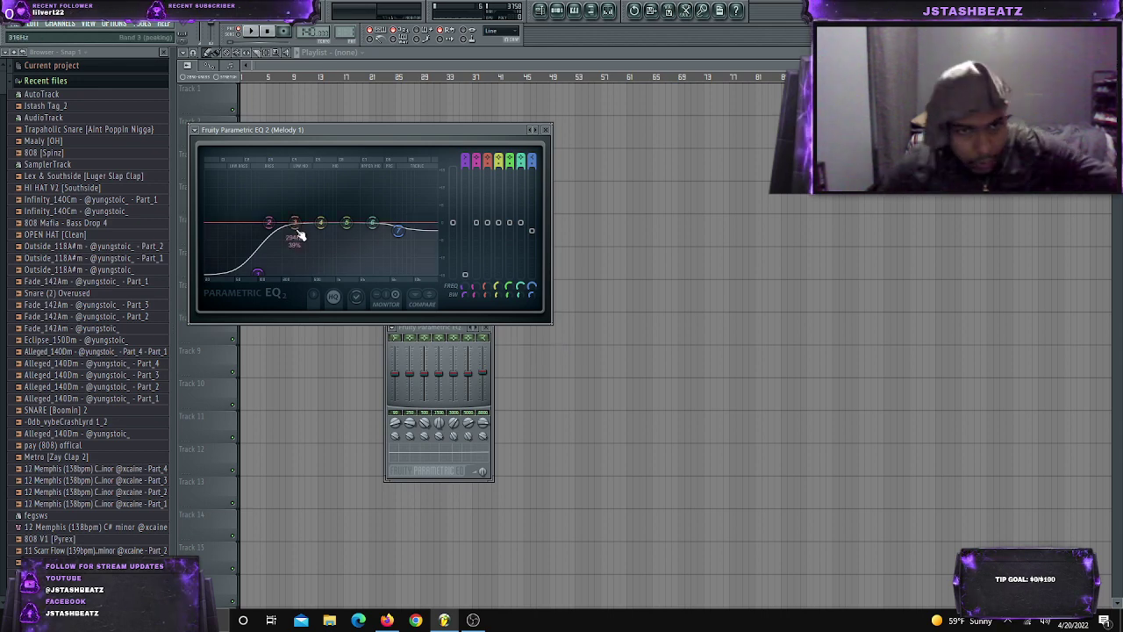
Browse to the yungstoic - Expanse loop kit and audition its Alleged, Point_136Dm and Outside_118A#m loops
{"action": "left_click", "coordinate": [88, 82]}
{"action": "scroll", "coordinate": [44, 280], "scroll_direction": "down", "scroll_amount": 5}
{"action": "scroll", "coordinate": [35, 314], "scroll_direction": "down", "scroll_amount": 15}
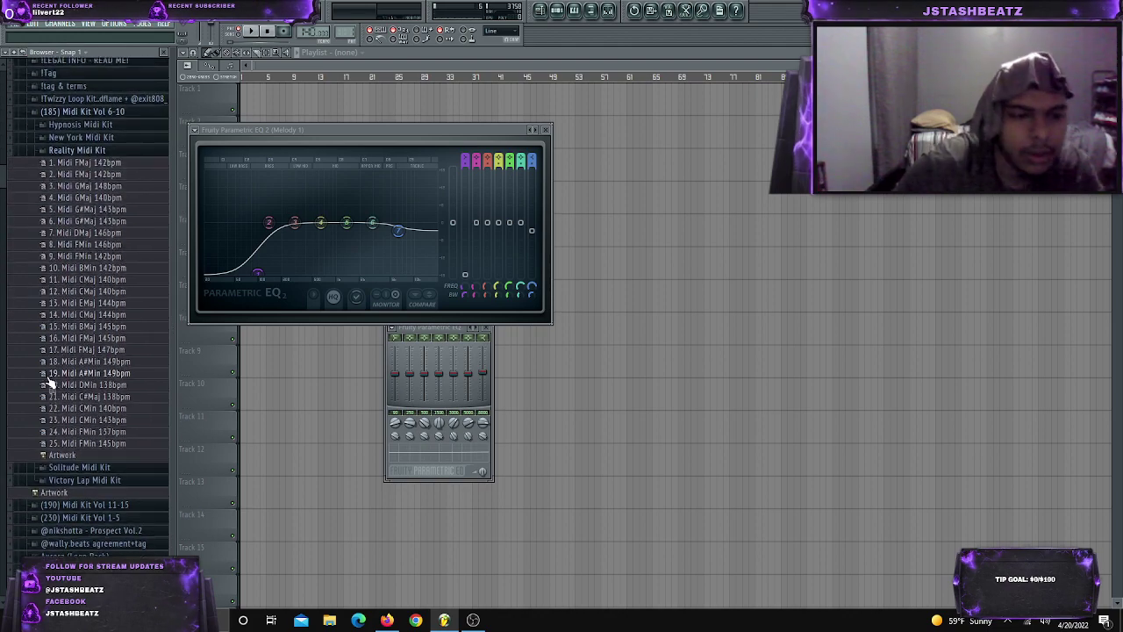
{"action": "scroll", "coordinate": [50, 409], "scroll_direction": "down", "scroll_amount": 4}
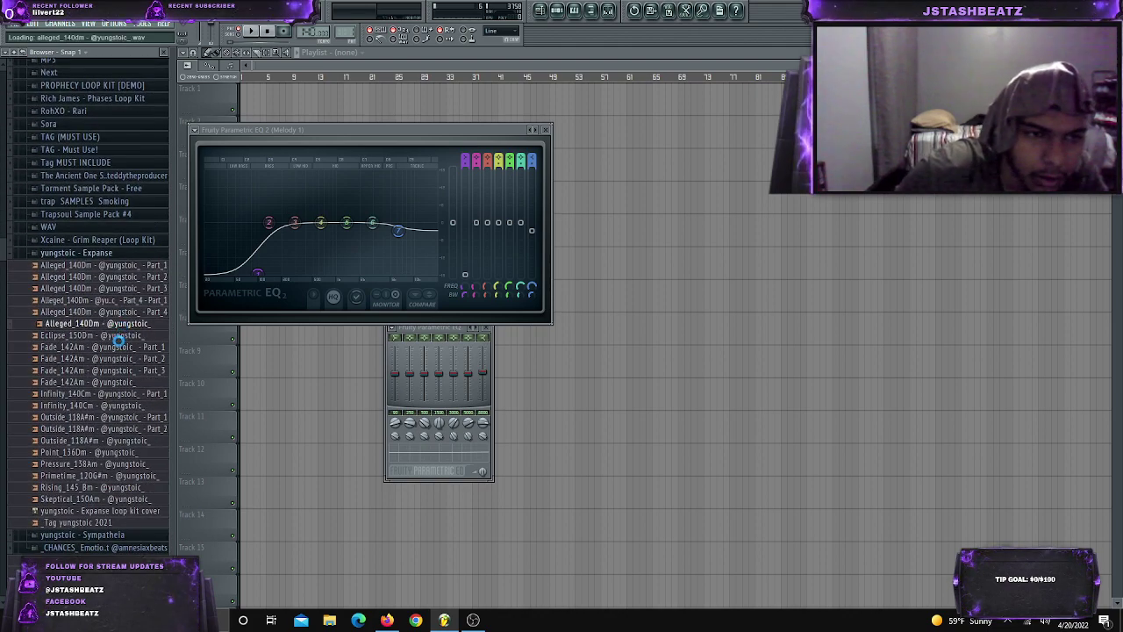
{"action": "left_click", "coordinate": [130, 452]}
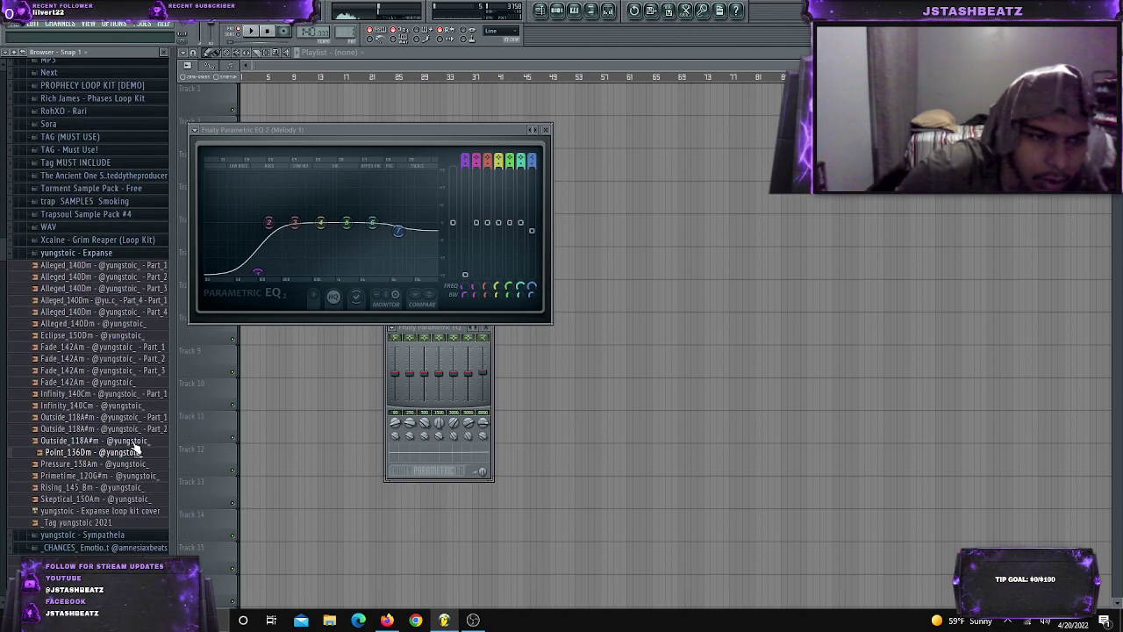
{"action": "left_click", "coordinate": [109, 440]}
{"action": "key", "text": "XF86AudioRaiseVolume"}
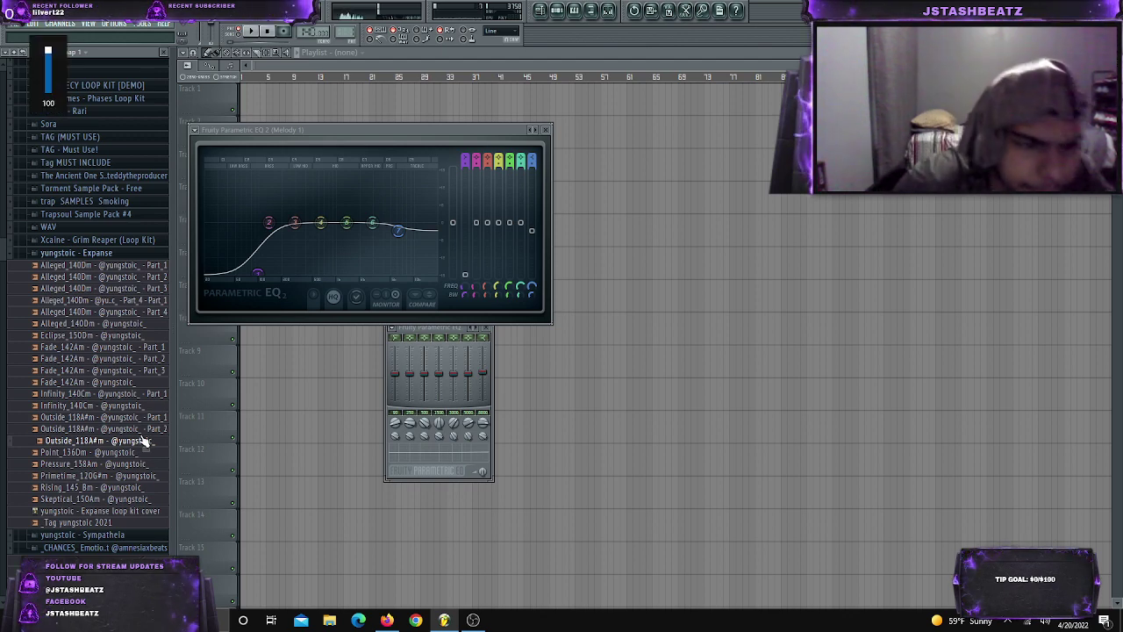
{"action": "left_click", "coordinate": [96, 452]}
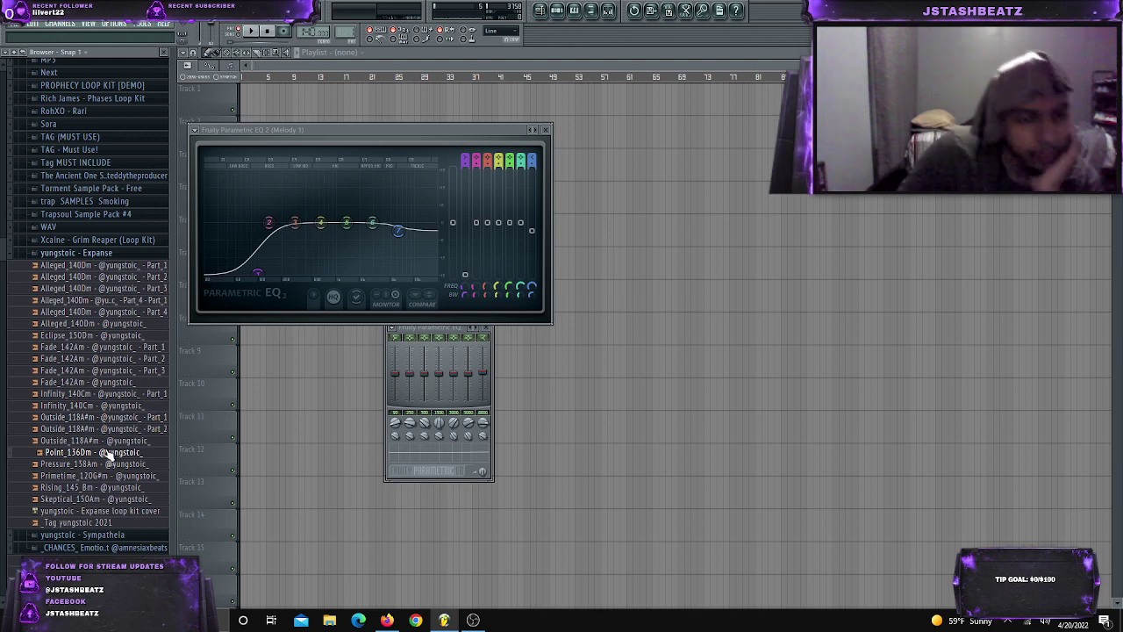
Place the Point_136Dm loop at the start of Track 1 and normalize its sample
{"action": "left_click_drag", "start_coordinate": [105, 452], "coordinate": [290, 90]}
{"action": "left_click", "coordinate": [251, 33]}
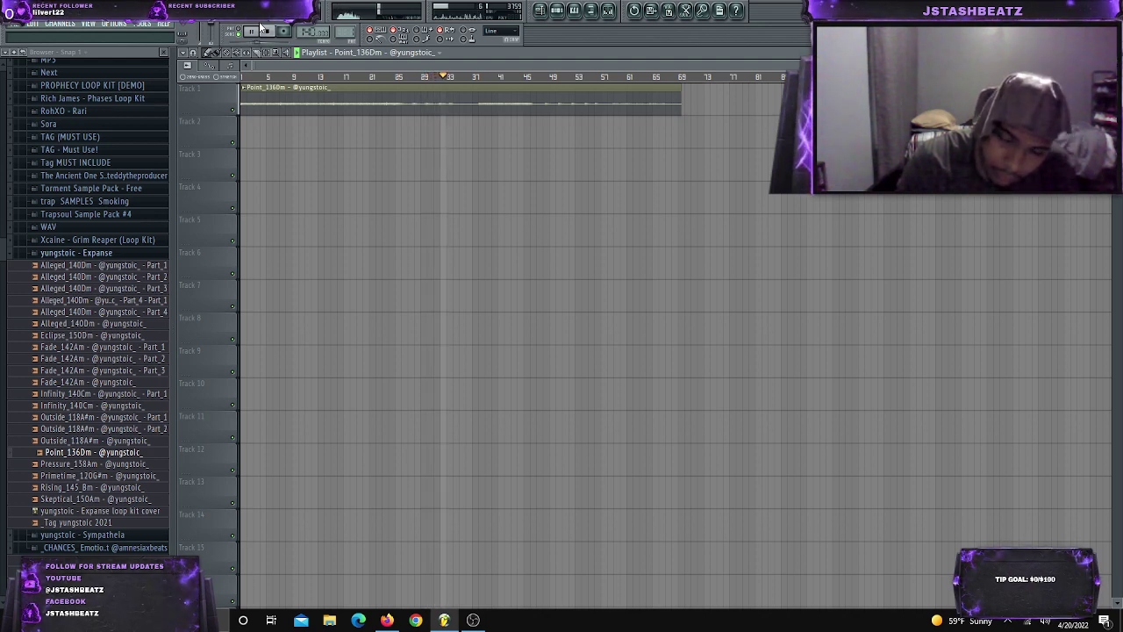
{"action": "double_click", "coordinate": [395, 92]}
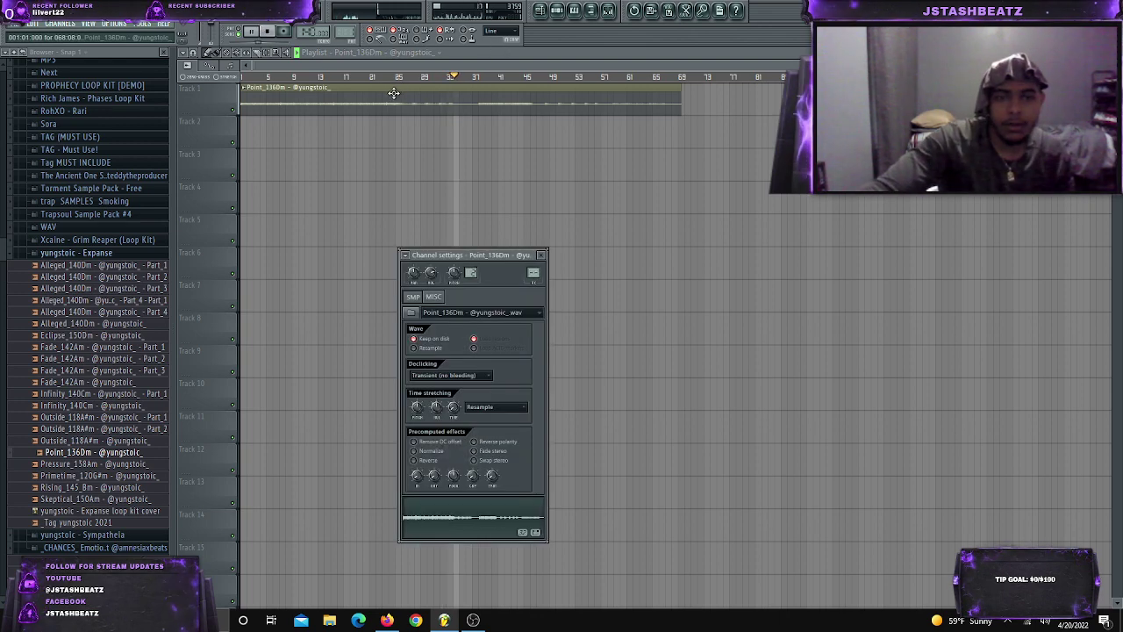
{"action": "left_click", "coordinate": [415, 452]}
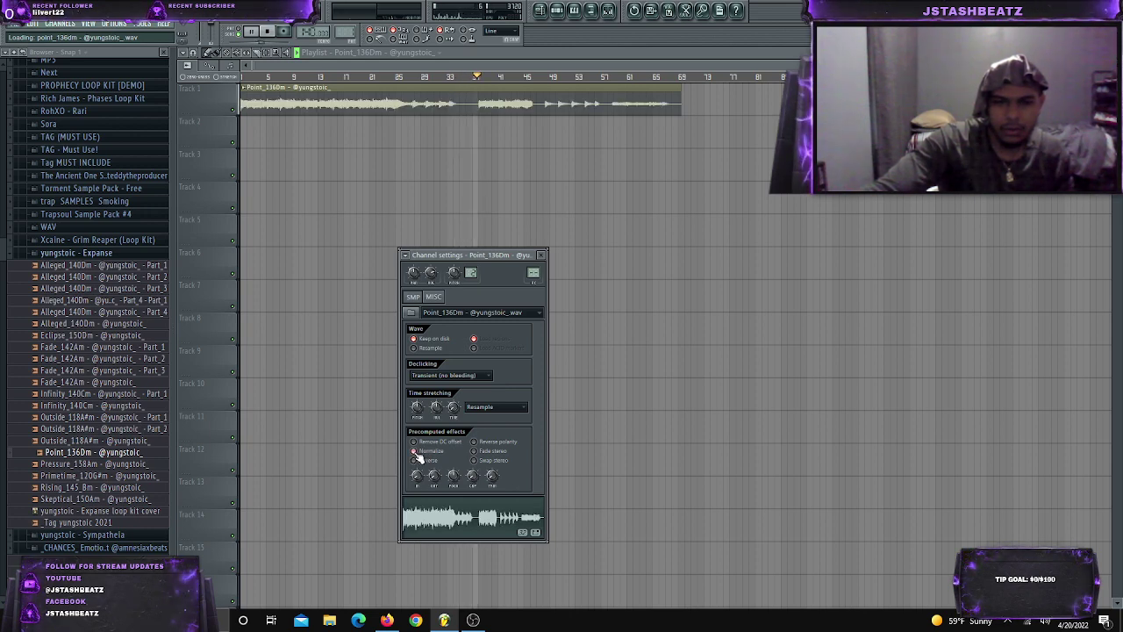
{"action": "left_click", "coordinate": [267, 31]}
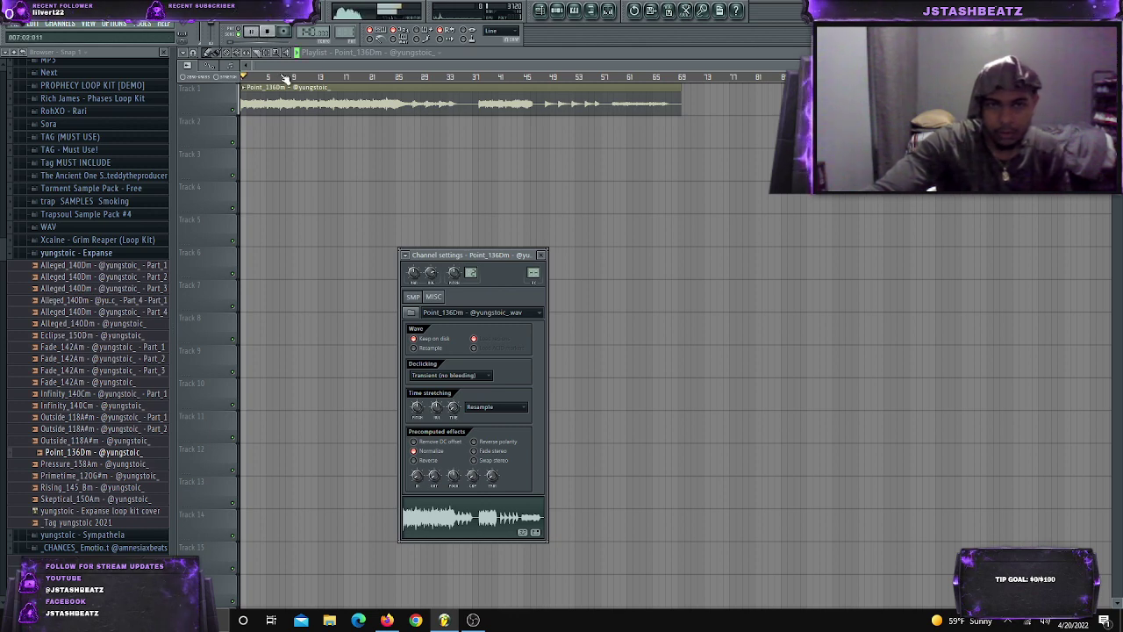
Check the loop's channel in the channel rack and audition the clip around bars 25 to 29
{"action": "left_click", "coordinate": [557, 11]}
{"action": "mouse_move", "coordinate": [353, 174]}
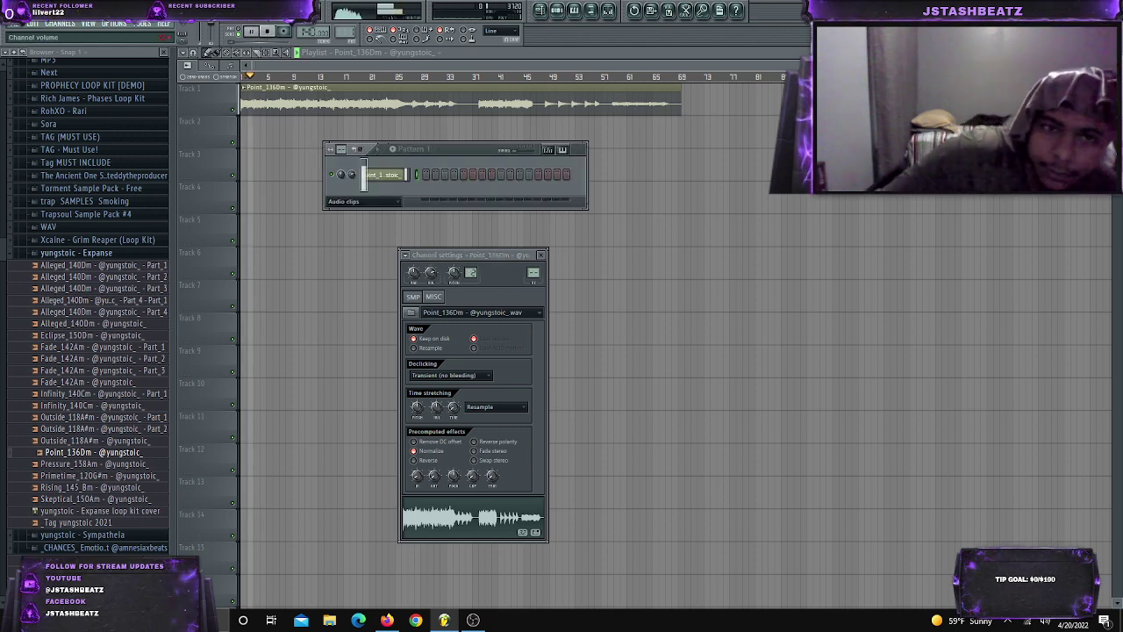
{"action": "left_click", "coordinate": [457, 67]}
{"action": "left_click", "coordinate": [402, 78]}
{"action": "left_click", "coordinate": [421, 78]}
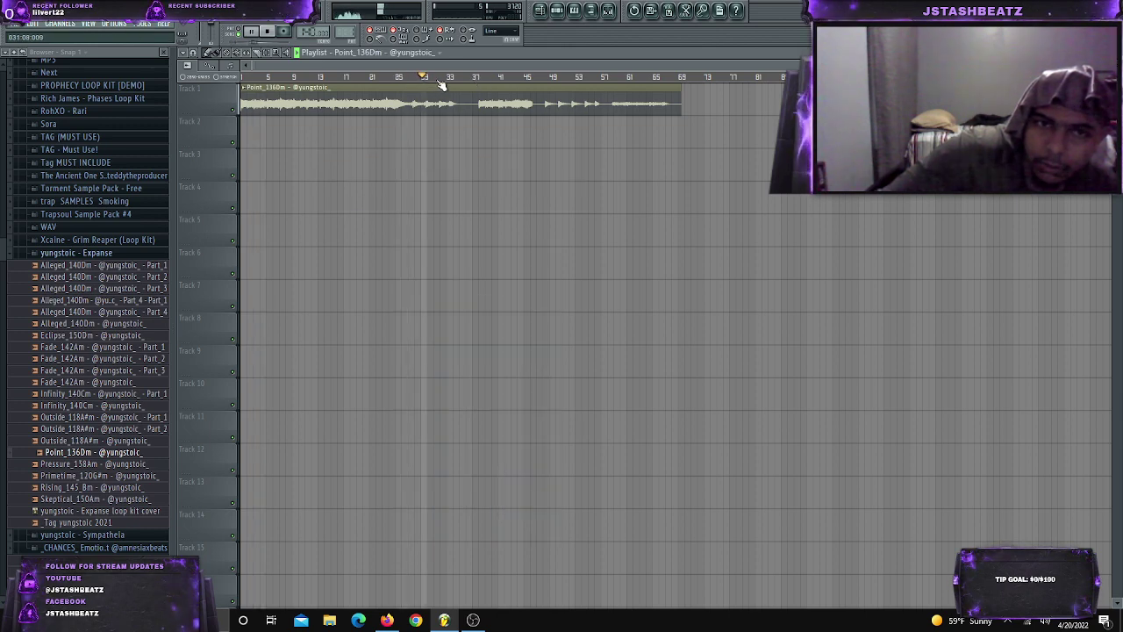
{"action": "left_click", "coordinate": [395, 78]}
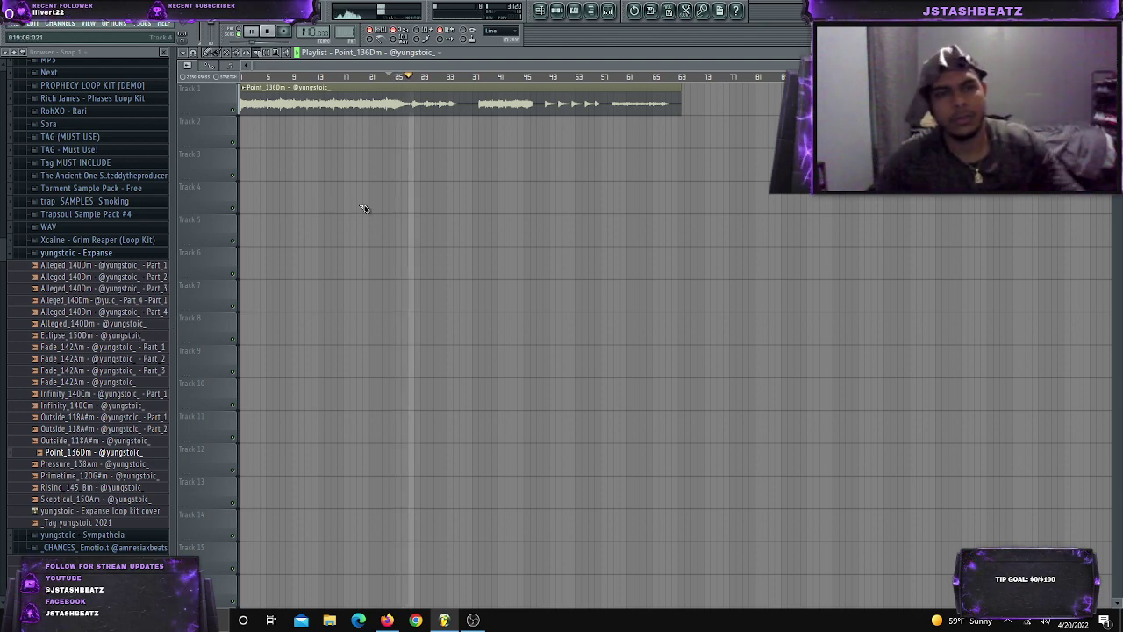
Slice the Point_136Dm clip at bar 25 and delete the part before the cut
{"action": "scroll", "coordinate": [408, 206], "scroll_direction": "up", "scroll_amount": 4}
{"action": "scroll", "coordinate": [408, 189], "scroll_direction": "down", "scroll_amount": 1}
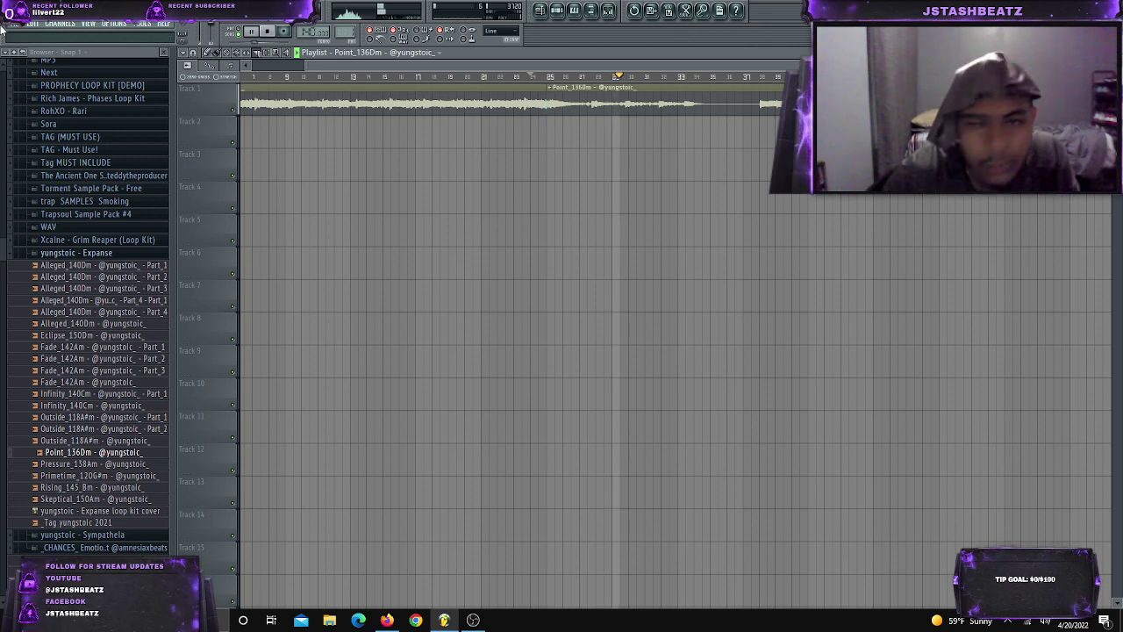
{"action": "right_click", "coordinate": [392, 109]}
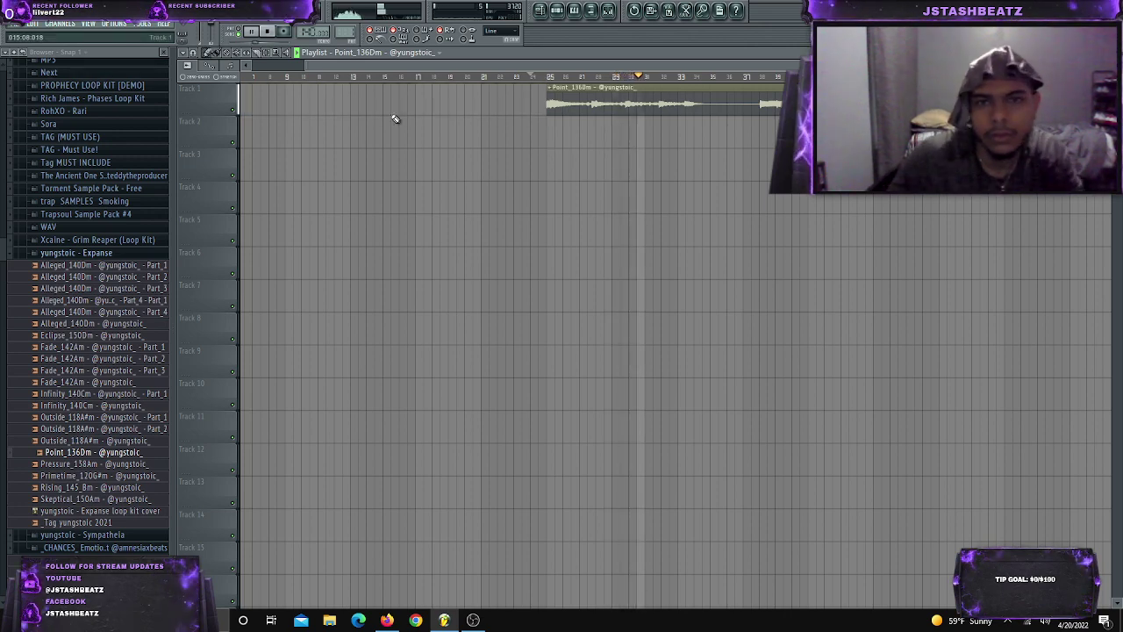
Slice the remaining Point_136Dm clip at bar 34 and audition the sections after the cut
{"action": "scroll", "coordinate": [461, 202], "scroll_direction": "down", "scroll_amount": 2}
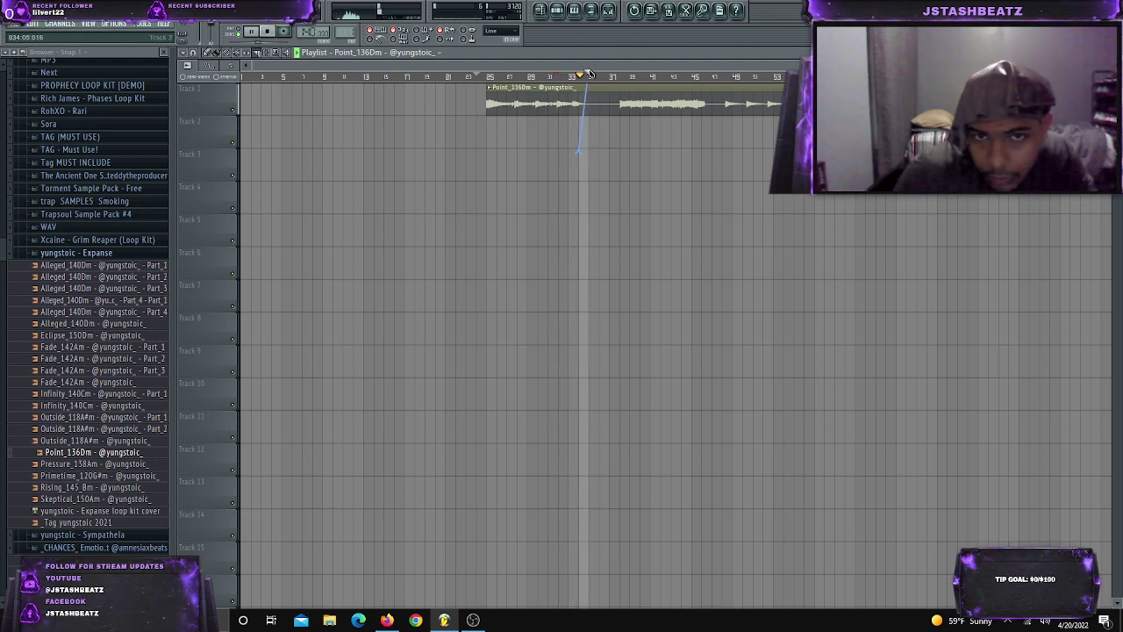
{"action": "left_click", "coordinate": [617, 77]}
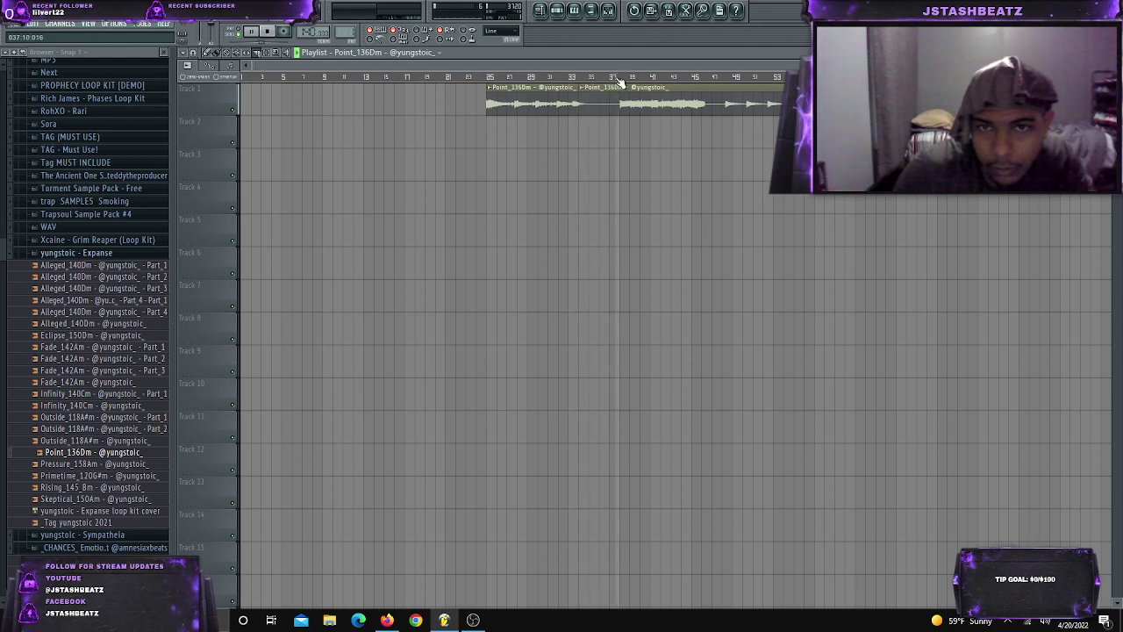
{"action": "left_click", "coordinate": [693, 77]}
{"action": "left_click", "coordinate": [728, 77]}
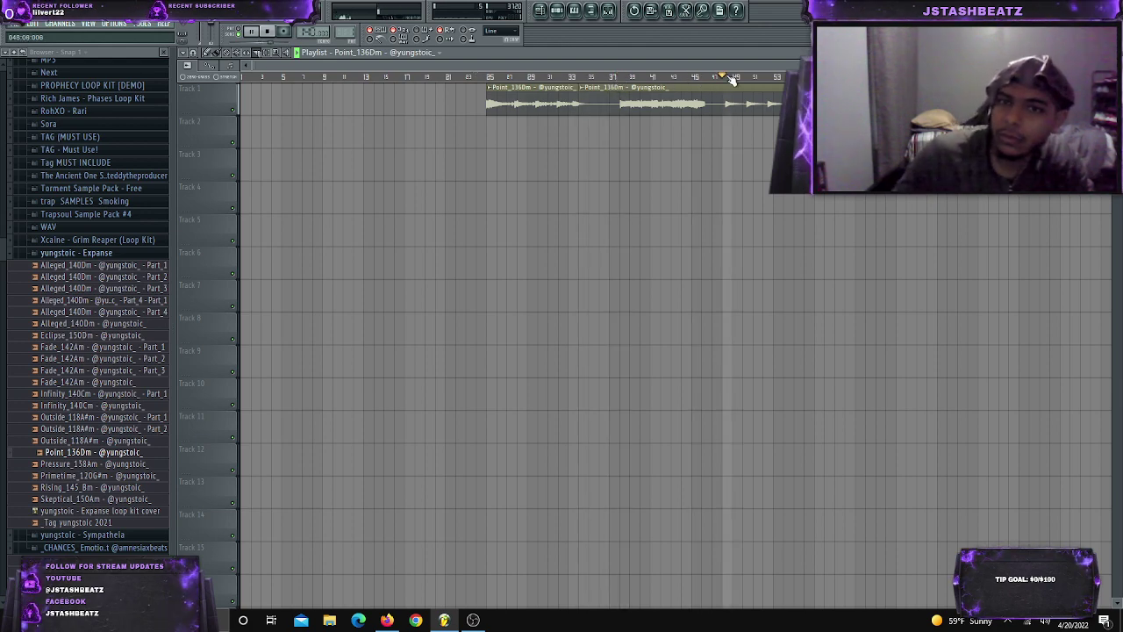
{"action": "left_click", "coordinate": [763, 77]}
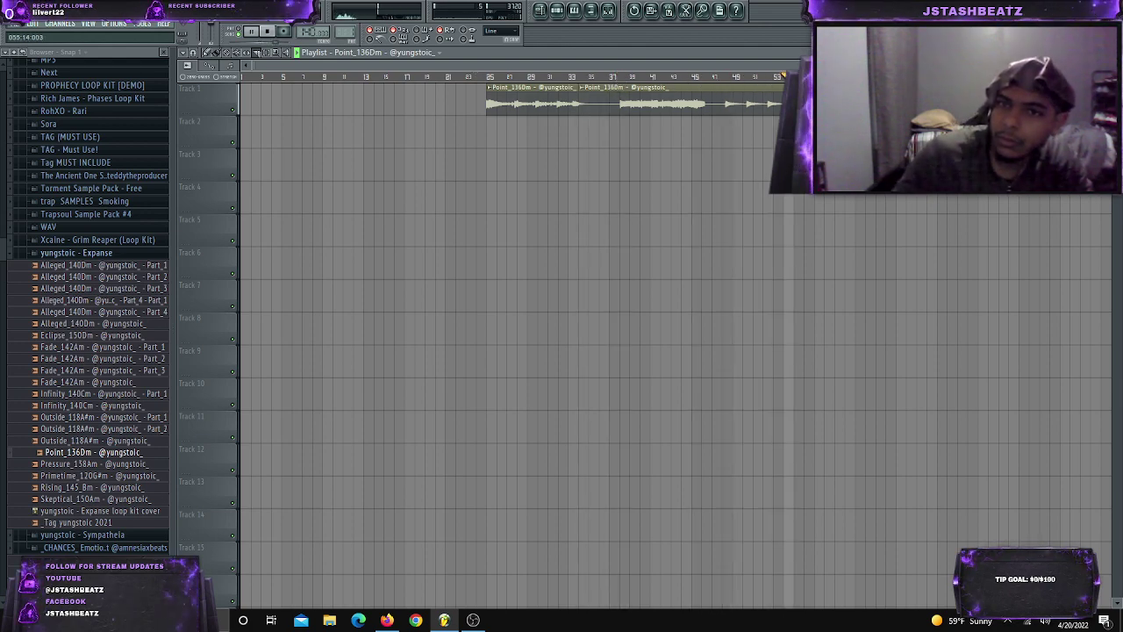
Audition the opening of the first Point_136Dm slice, playing from just before bar 25
{"action": "left_click", "coordinate": [515, 77]}
{"action": "left_click", "coordinate": [497, 77]}
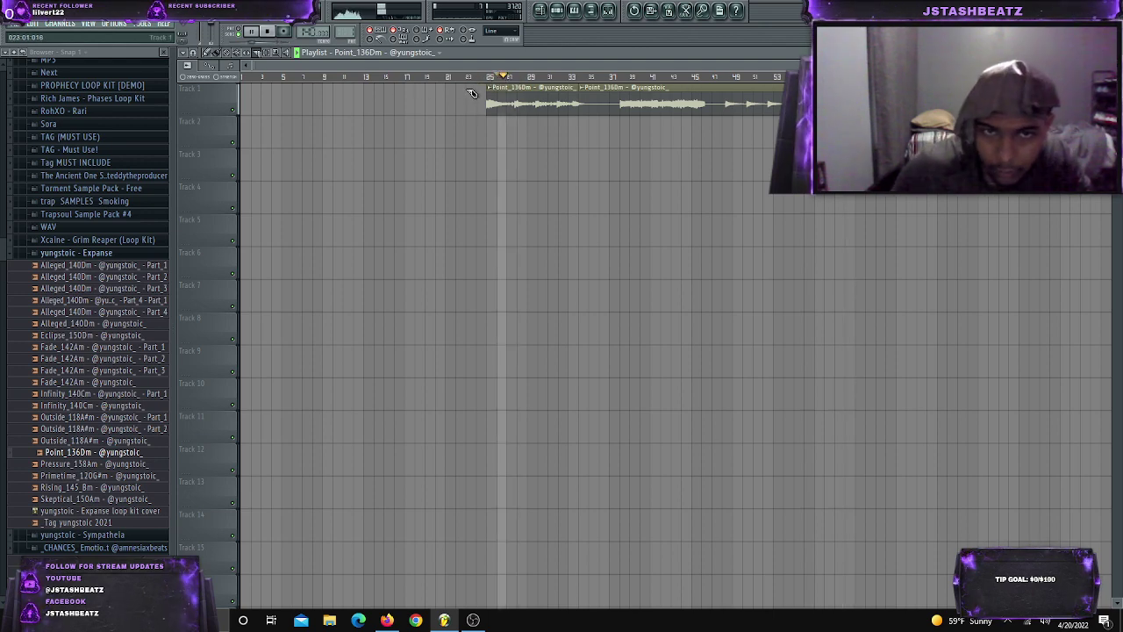
{"action": "left_click", "coordinate": [490, 78]}
{"action": "left_click", "coordinate": [488, 77]}
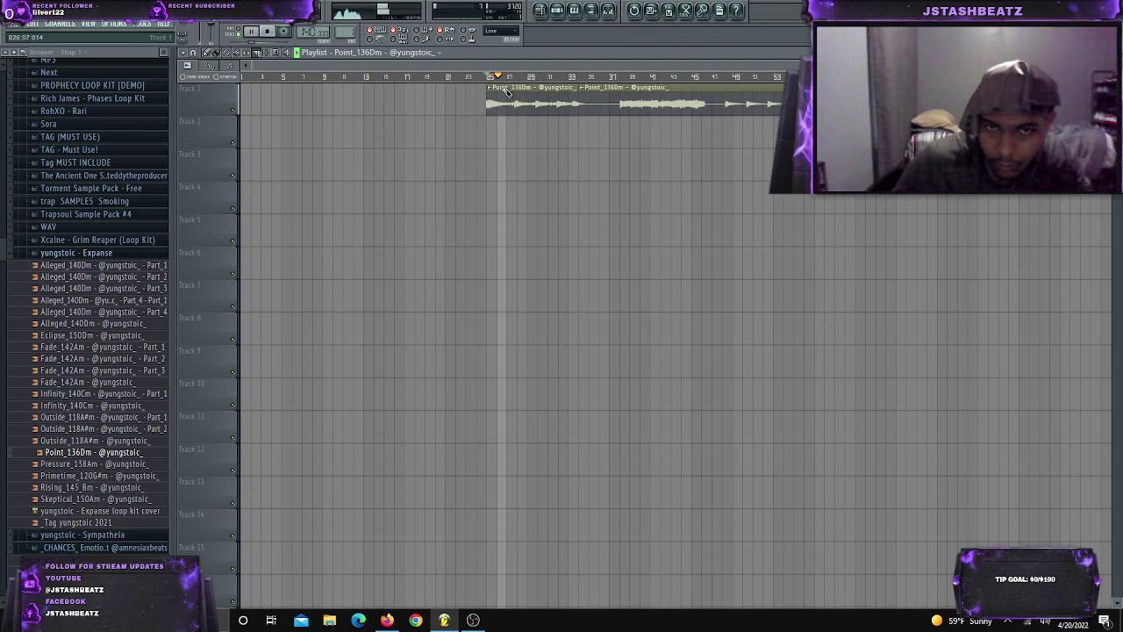
{"action": "scroll", "coordinate": [500, 79], "scroll_direction": "up", "scroll_amount": 2}
{"action": "left_click", "coordinate": [480, 77]}
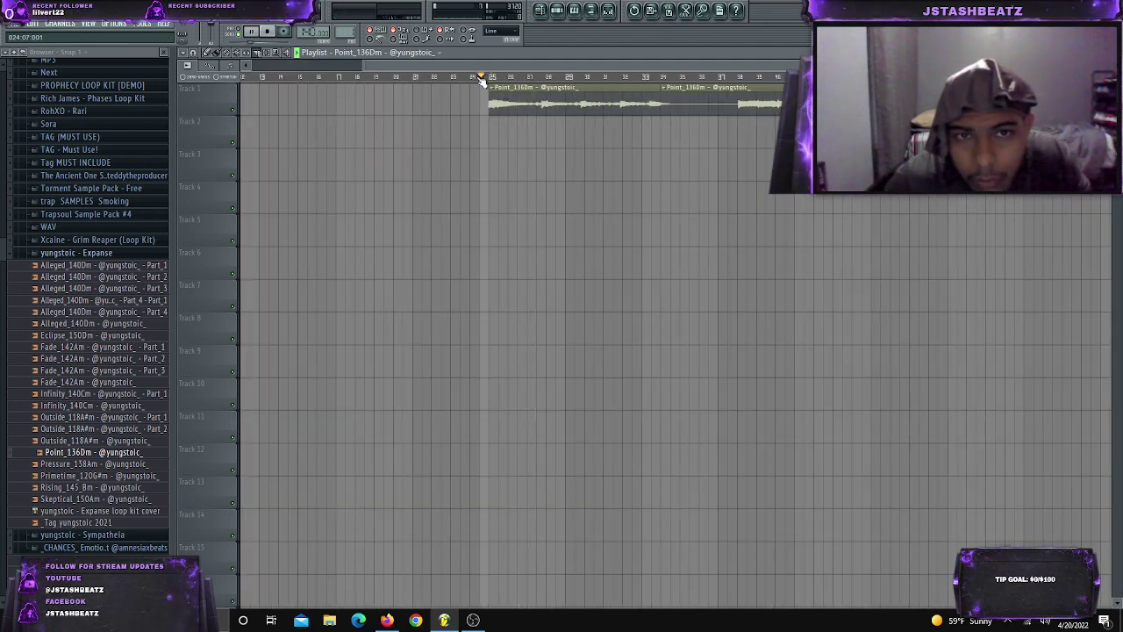
{"action": "key", "text": "space"}
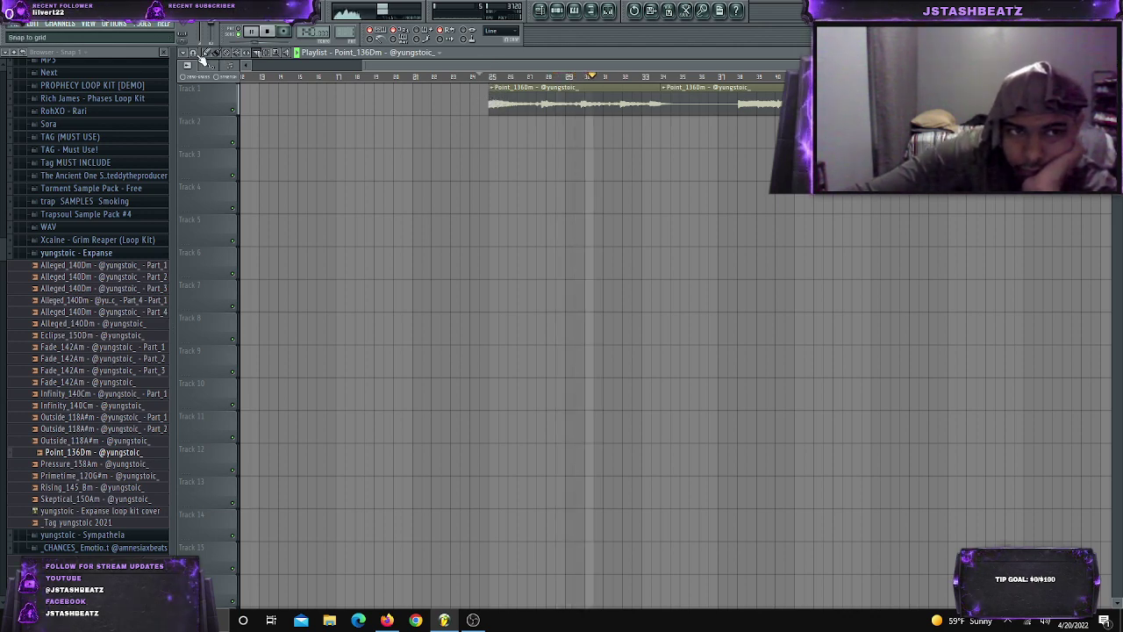
Extend the start of the first Point_136Dm slice back to bar 19 and replay it from about bar 24
{"action": "left_click_drag", "start_coordinate": [488, 99], "coordinate": [368, 107]}
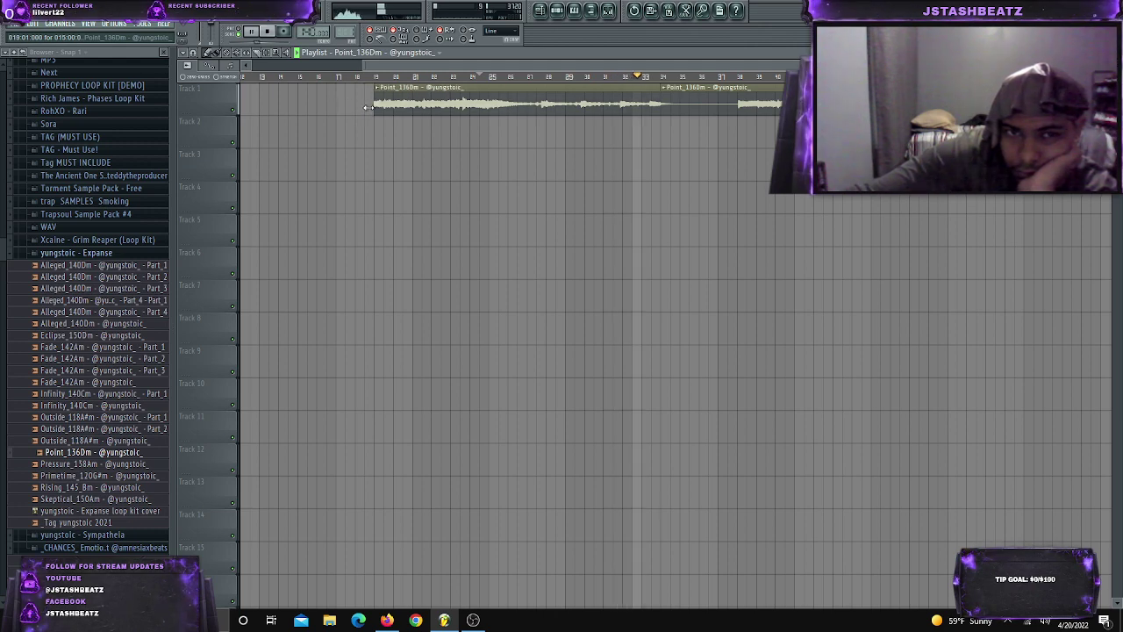
{"action": "left_click", "coordinate": [475, 77]}
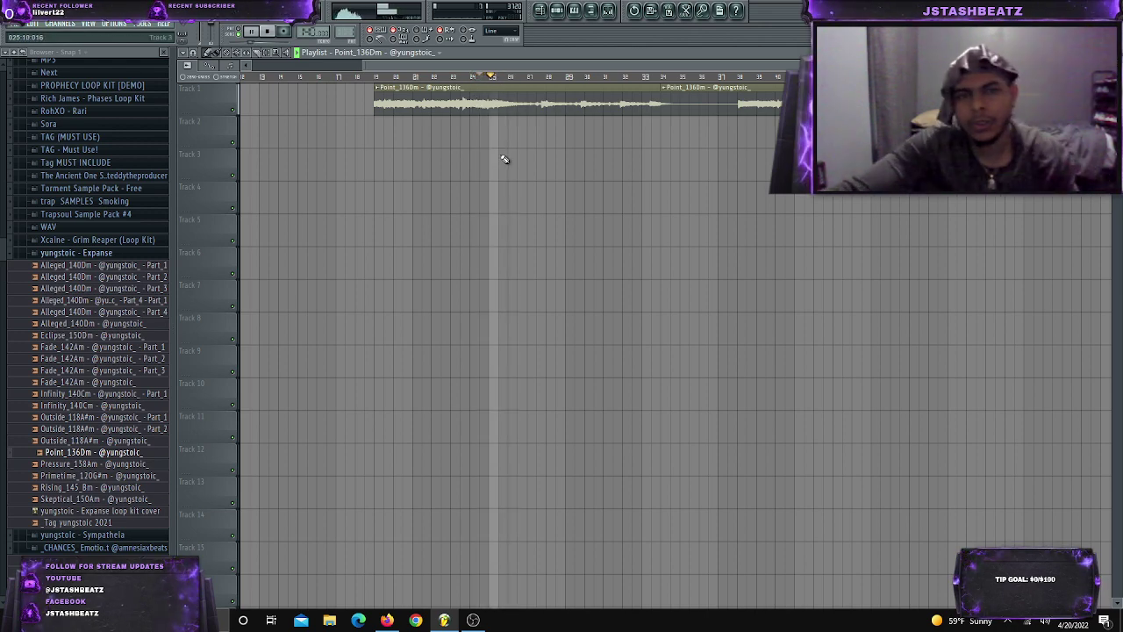
Audition the later sections of the Point_136Dm clip, playing from several points between about bars 43 and 59
{"action": "scroll", "coordinate": [511, 183], "scroll_direction": "up", "scroll_amount": 3}
{"action": "scroll", "coordinate": [509, 175], "scroll_direction": "down", "scroll_amount": 5}
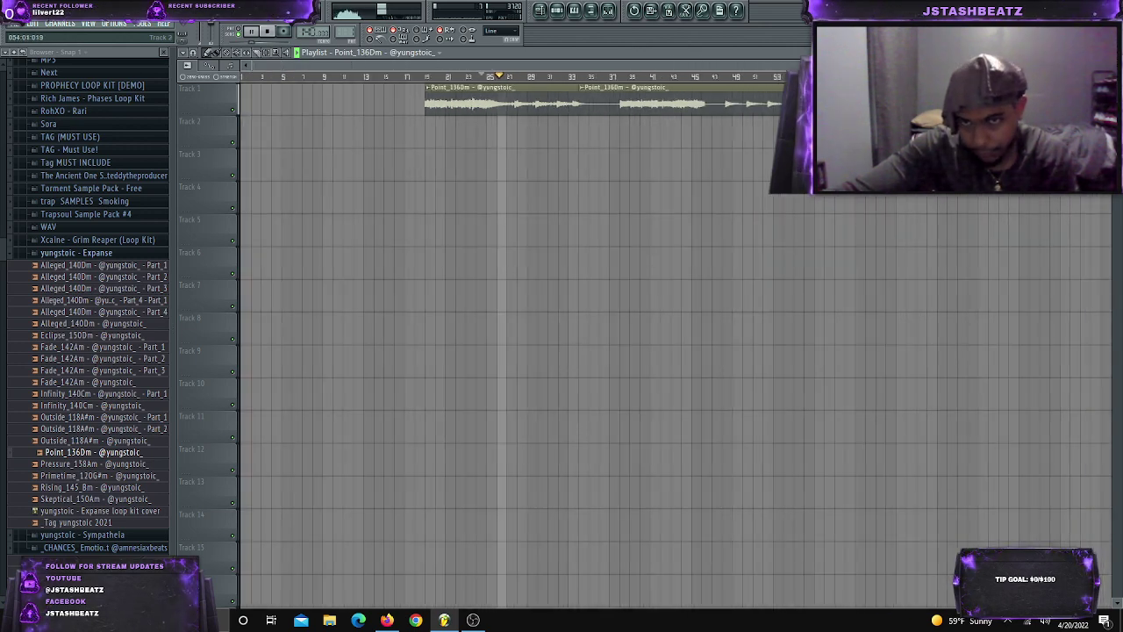
{"action": "left_click", "coordinate": [732, 79]}
{"action": "left_click", "coordinate": [723, 78]}
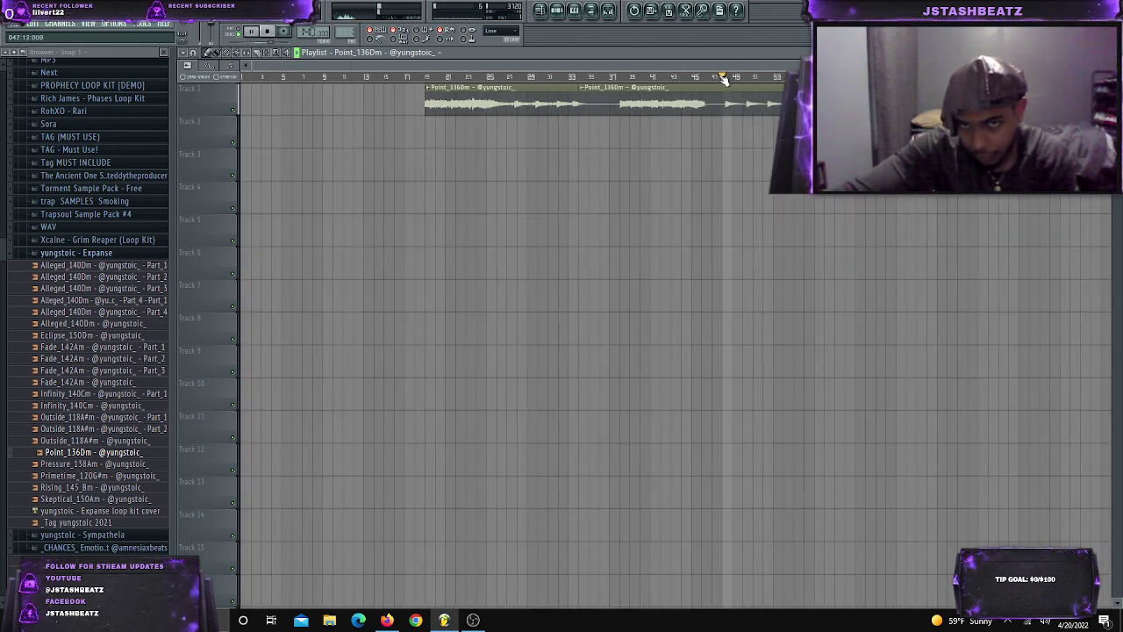
{"action": "left_click", "coordinate": [798, 77]}
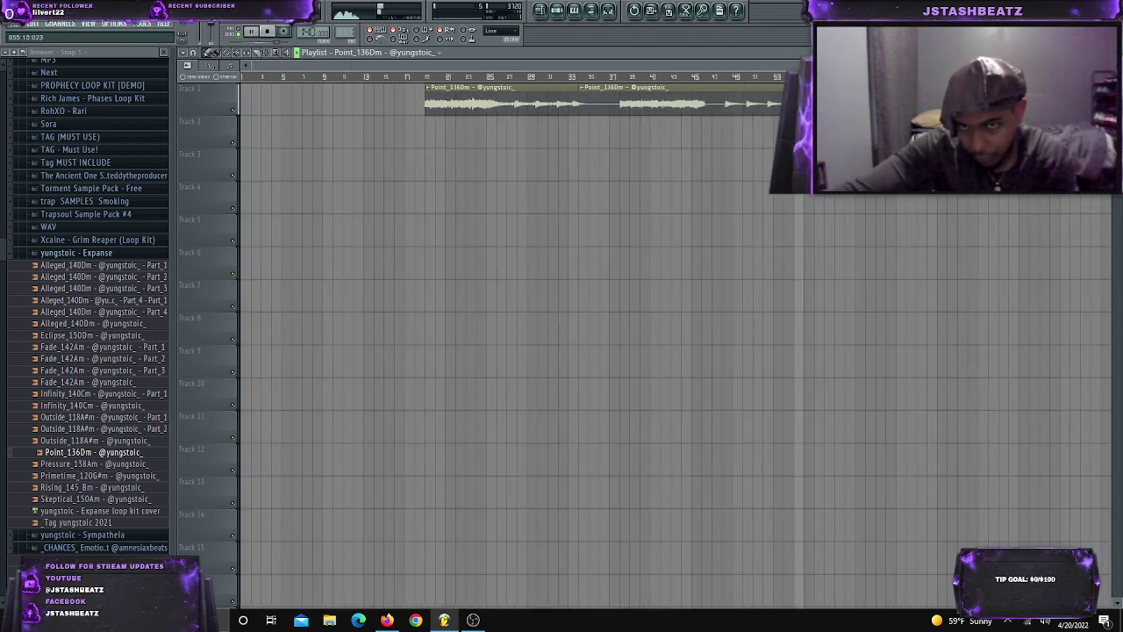
{"action": "left_click", "coordinate": [722, 78]}
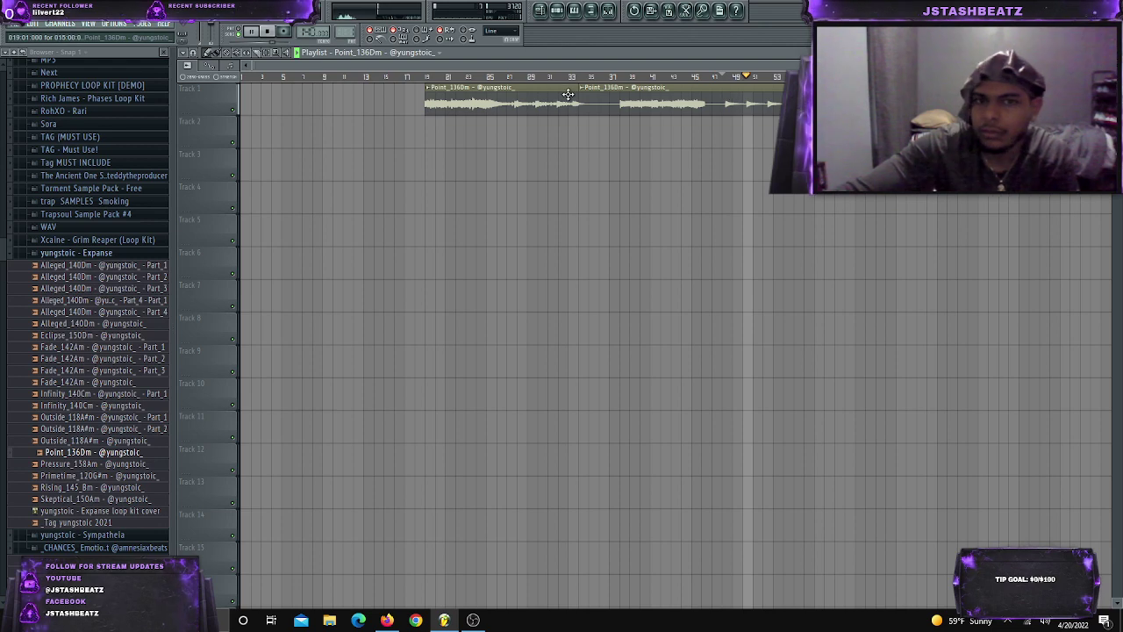
{"action": "left_click", "coordinate": [459, 79]}
{"action": "left_click", "coordinate": [671, 78]}
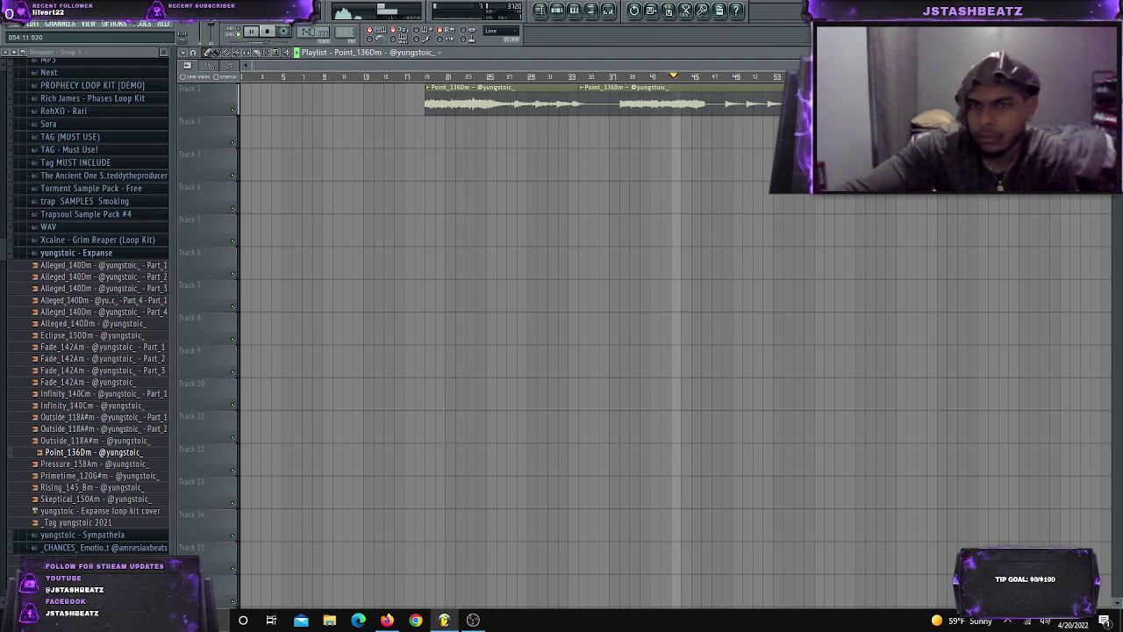
{"action": "left_click", "coordinate": [839, 77]}
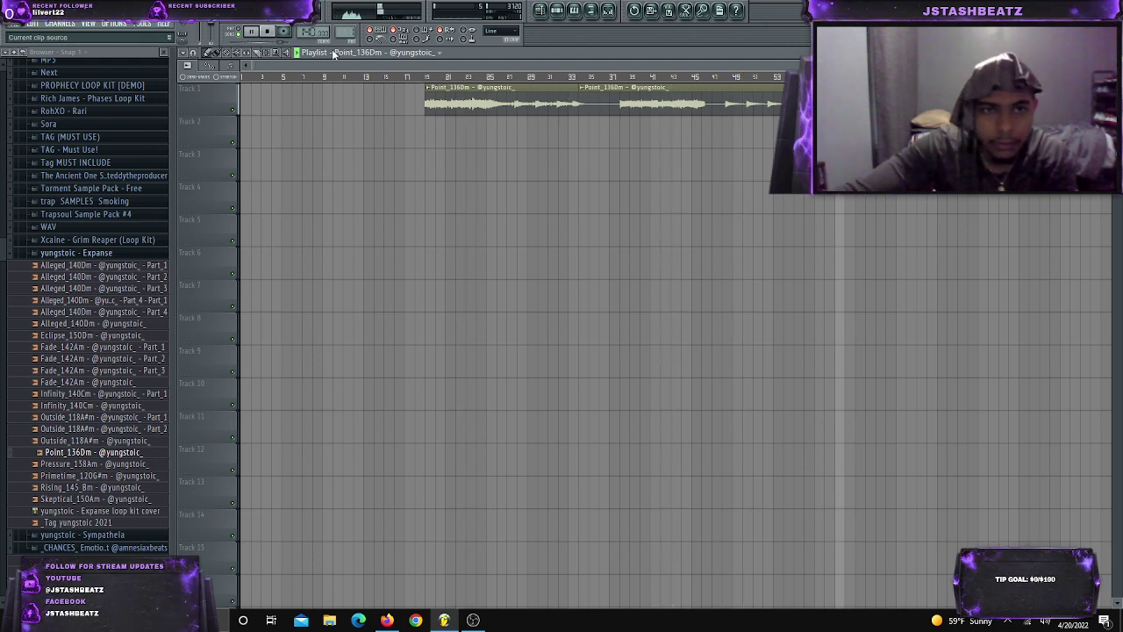
Slice the Point_136Dm clip in bar 48 and move the part after the cut down to track 2, then audition it
{"action": "left_click", "coordinate": [256, 54]}
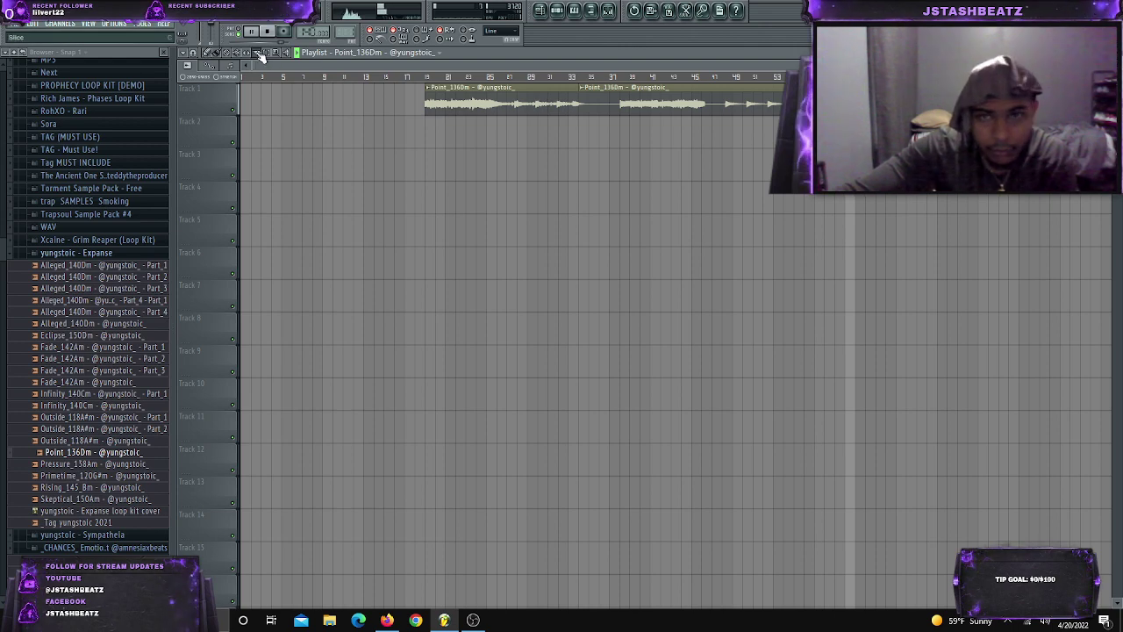
{"action": "scroll", "coordinate": [813, 203], "scroll_direction": "up", "scroll_amount": 2}
{"action": "scroll", "coordinate": [813, 204], "scroll_direction": "up", "scroll_amount": 2}
{"action": "left_click", "coordinate": [483, 79]}
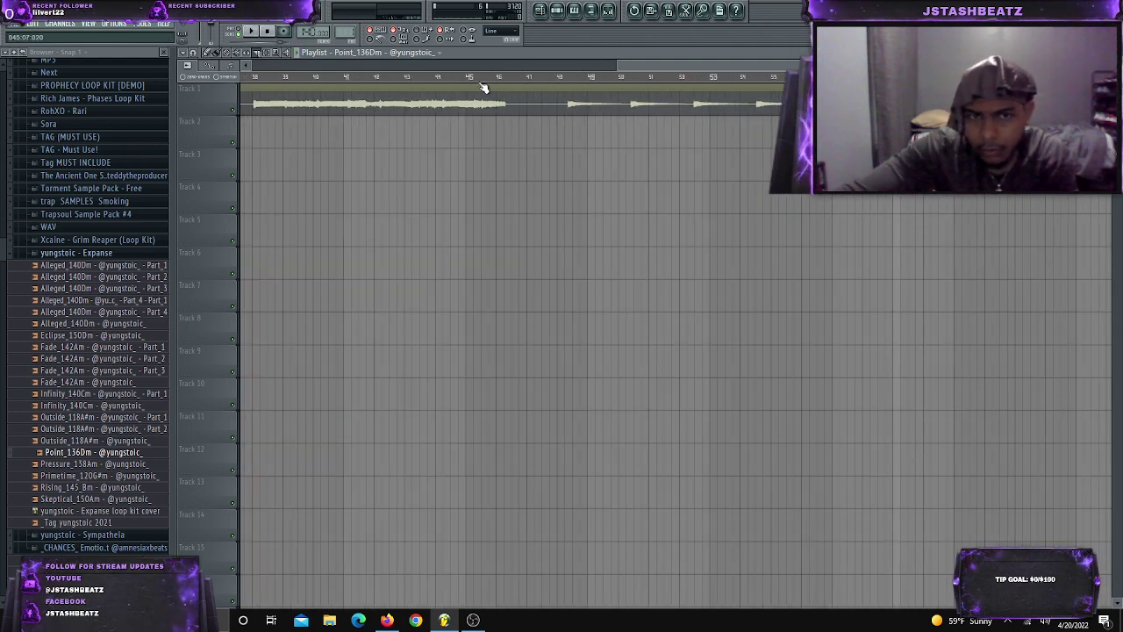
{"action": "left_click", "coordinate": [556, 84]}
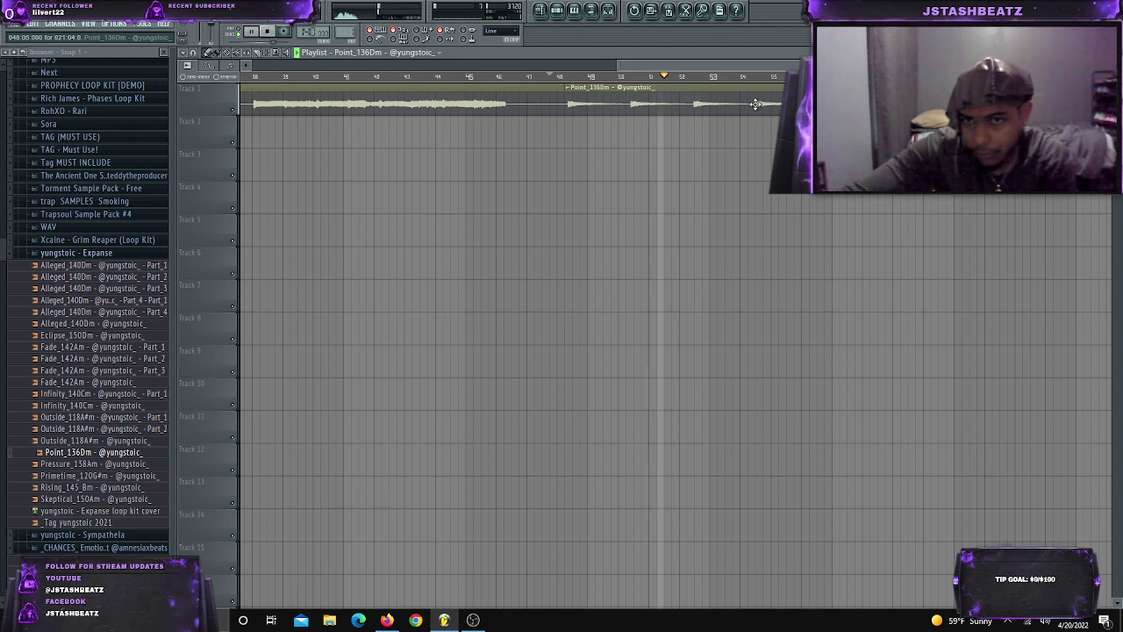
{"action": "left_click_drag", "start_coordinate": [755, 105], "coordinate": [755, 138]}
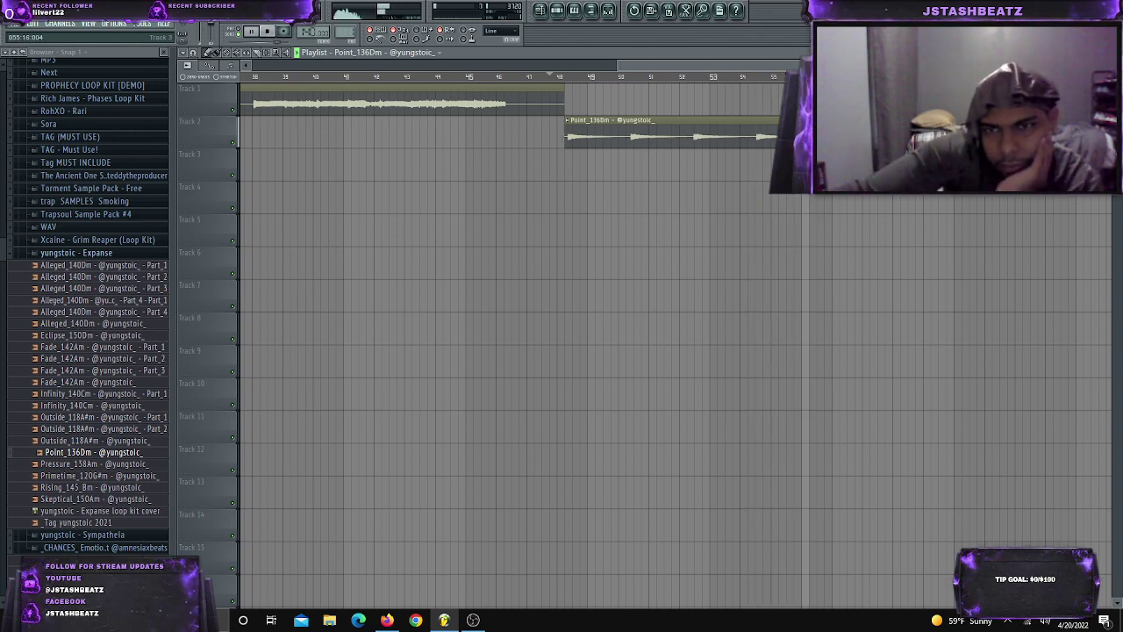
{"action": "key", "text": "space"}
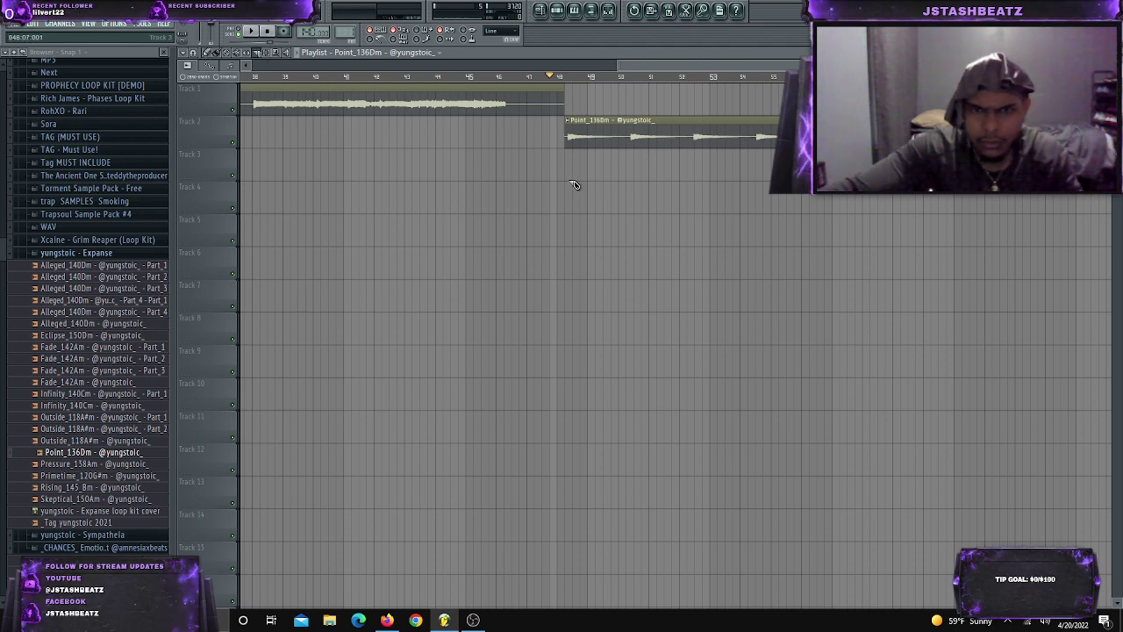
Delete the Point_136Dm slices that begin at bars 34 and 48, keeping only the first slice
{"action": "scroll", "coordinate": [571, 175], "scroll_direction": "up", "scroll_amount": 4}
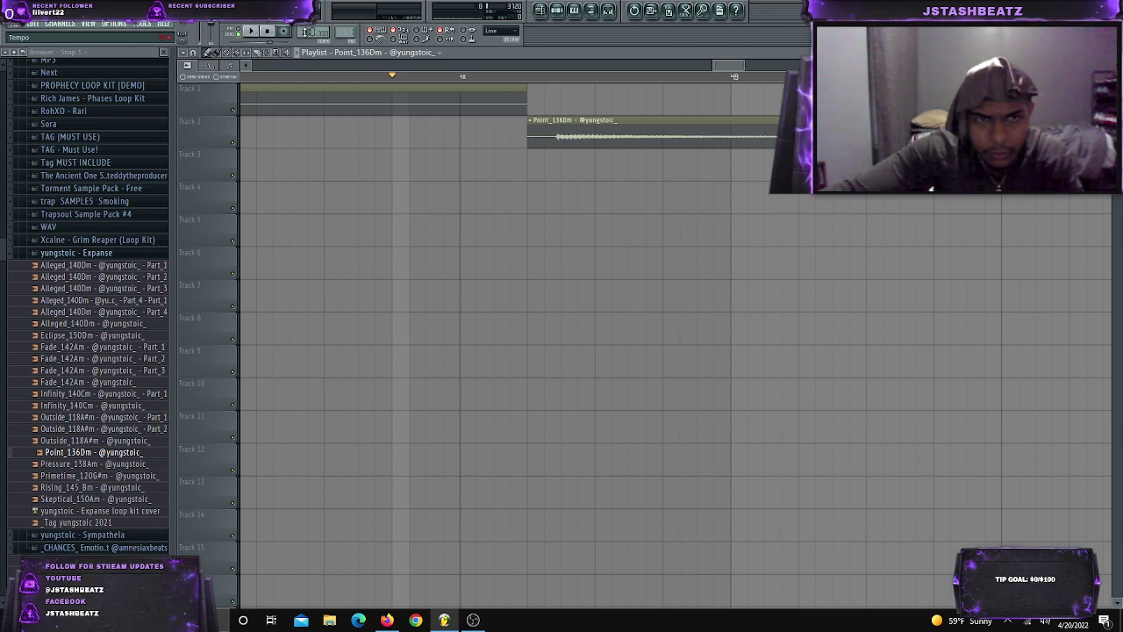
{"action": "scroll", "coordinate": [341, 191], "scroll_direction": "down", "scroll_amount": 4}
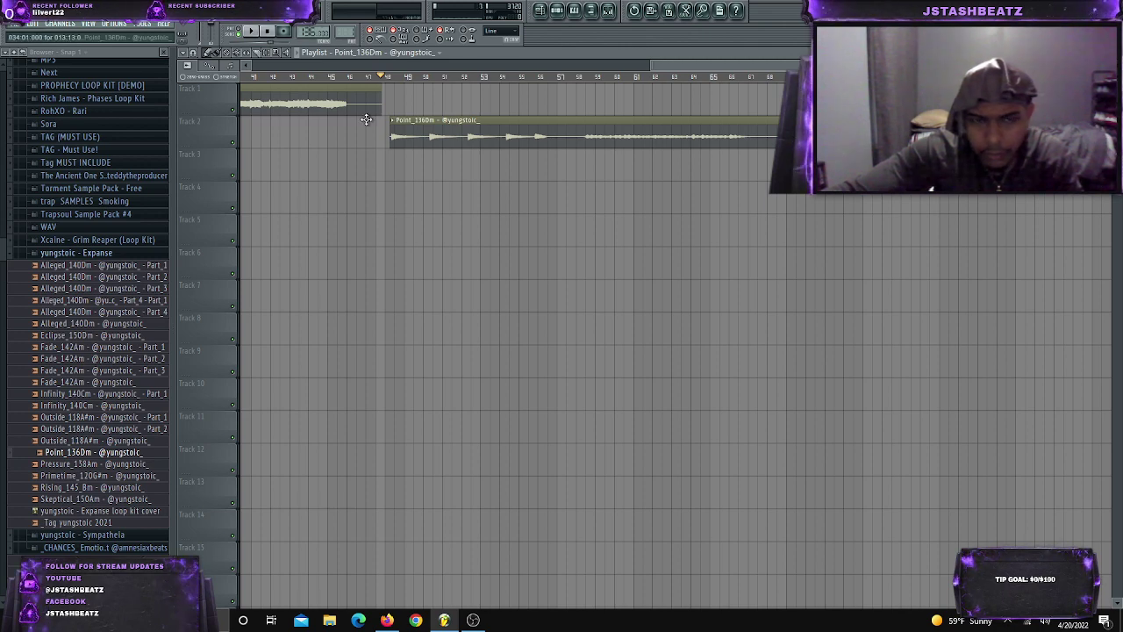
{"action": "scroll", "coordinate": [334, 200], "scroll_direction": "down", "scroll_amount": 2}
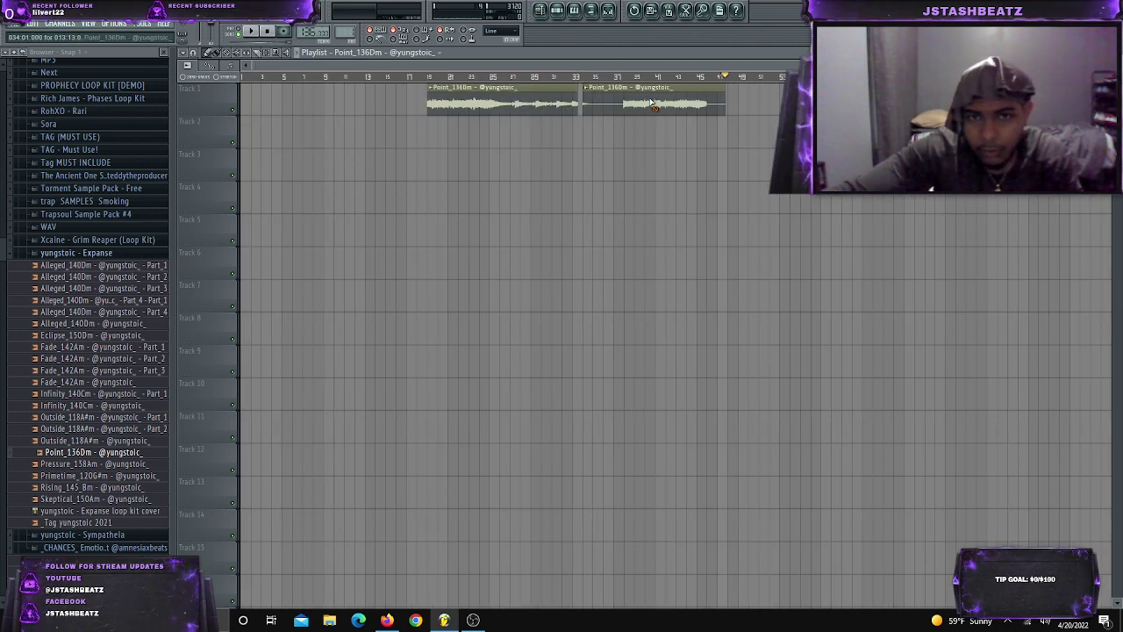
{"action": "right_click", "coordinate": [654, 104]}
Extend both ends of the remaining Point_136Dm slice to restore the full loop, and align it to start at bar 1
{"action": "left_click_drag", "start_coordinate": [534, 95], "coordinate": [231, 107]}
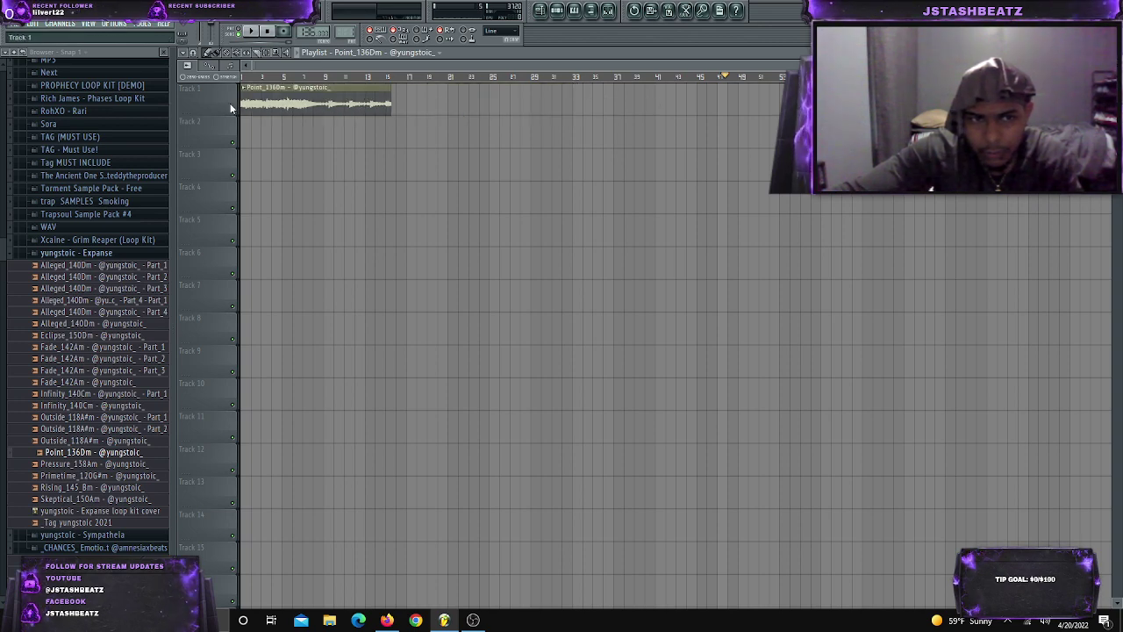
{"action": "left_click_drag", "start_coordinate": [330, 98], "coordinate": [588, 102]}
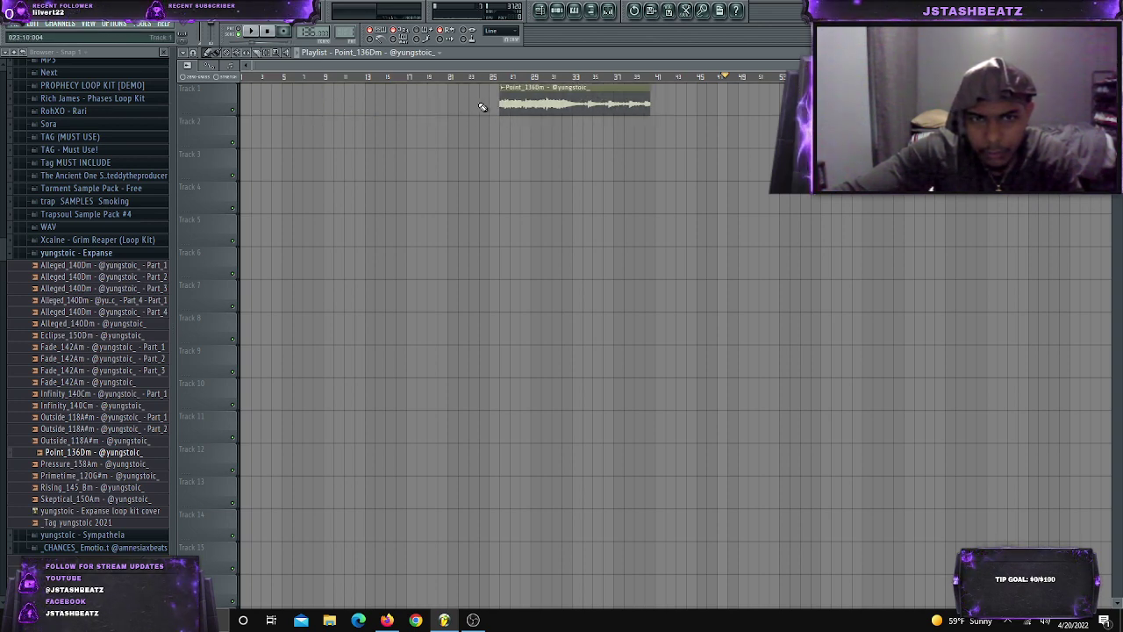
{"action": "left_click_drag", "start_coordinate": [500, 98], "coordinate": [316, 96]}
{"action": "left_click_drag", "start_coordinate": [442, 93], "coordinate": [126, 101]}
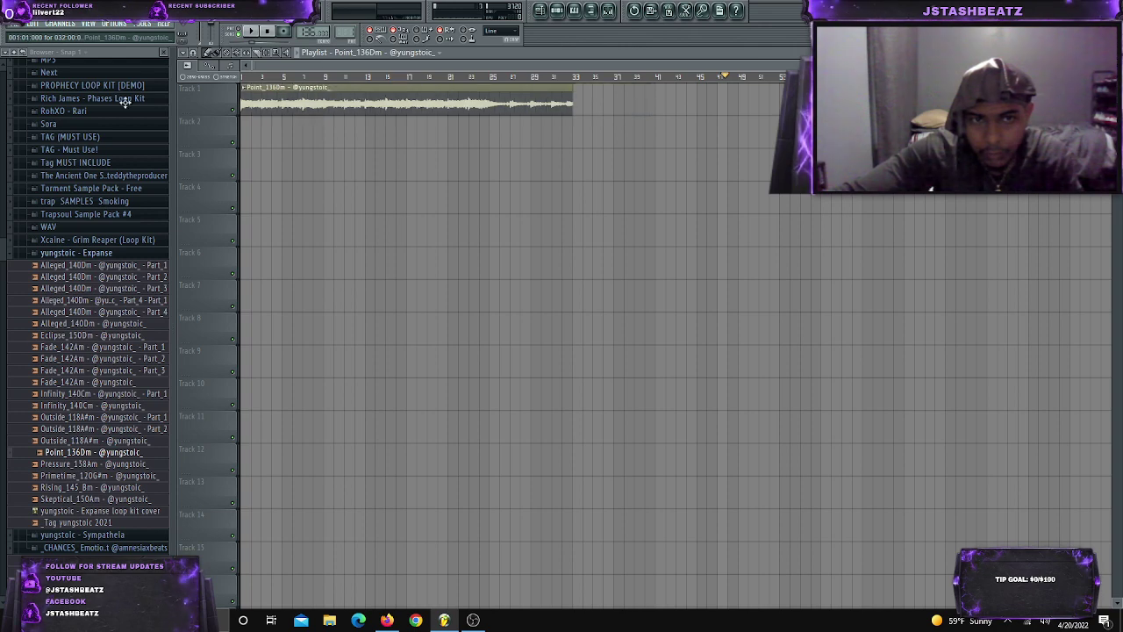
{"action": "left_click_drag", "start_coordinate": [603, 89], "coordinate": [780, 96]}
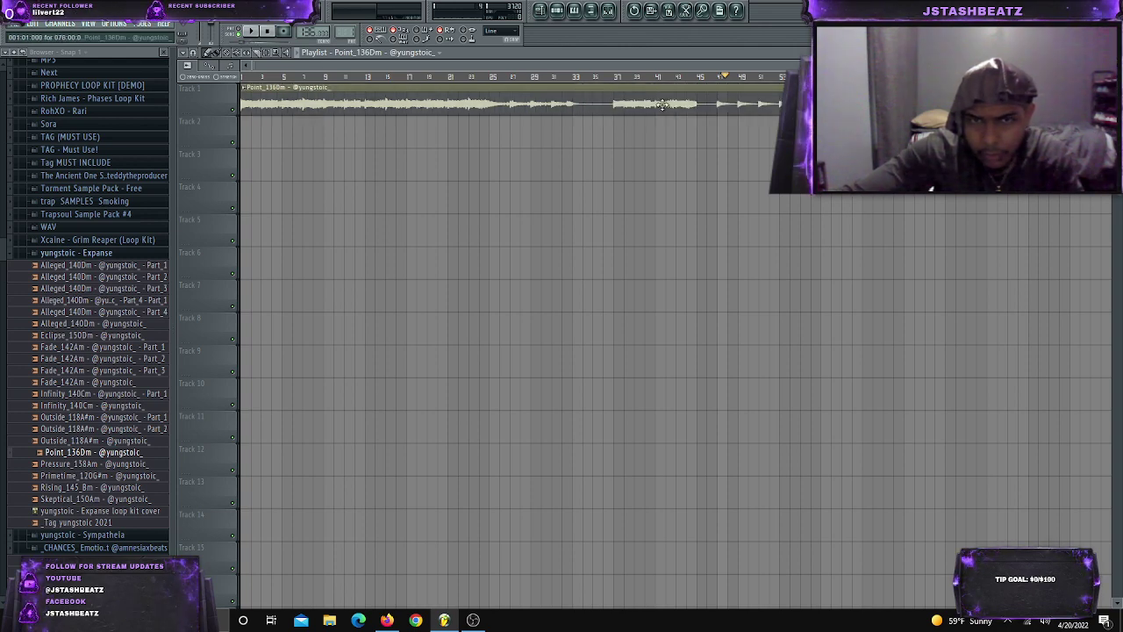
Audition the restored Point_136Dm clip from just before bar 25 and slice it at bar 25
{"action": "left_click", "coordinate": [471, 80]}
{"action": "scroll", "coordinate": [499, 158], "scroll_direction": "up", "scroll_amount": 3}
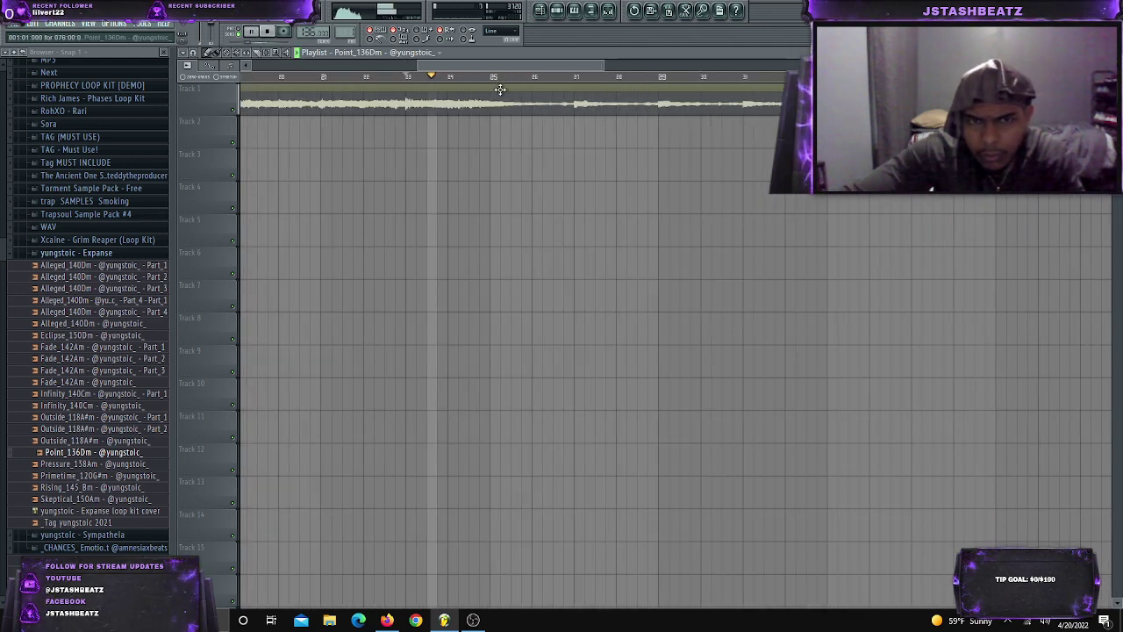
{"action": "left_click", "coordinate": [491, 82]}
{"action": "left_click", "coordinate": [472, 81]}
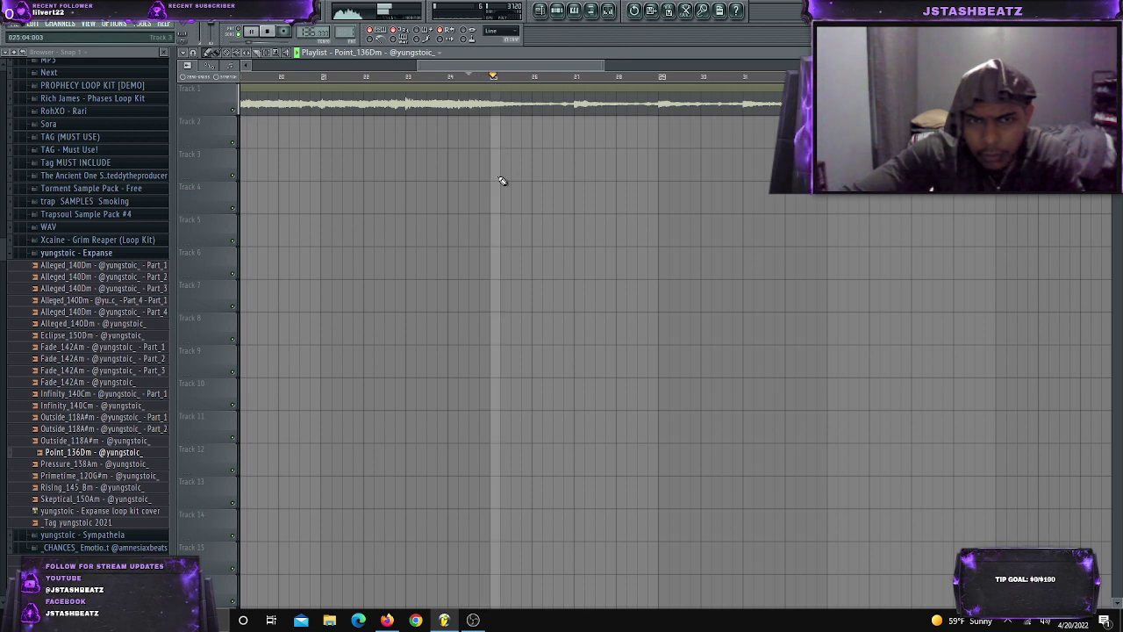
{"action": "key", "text": "space"}
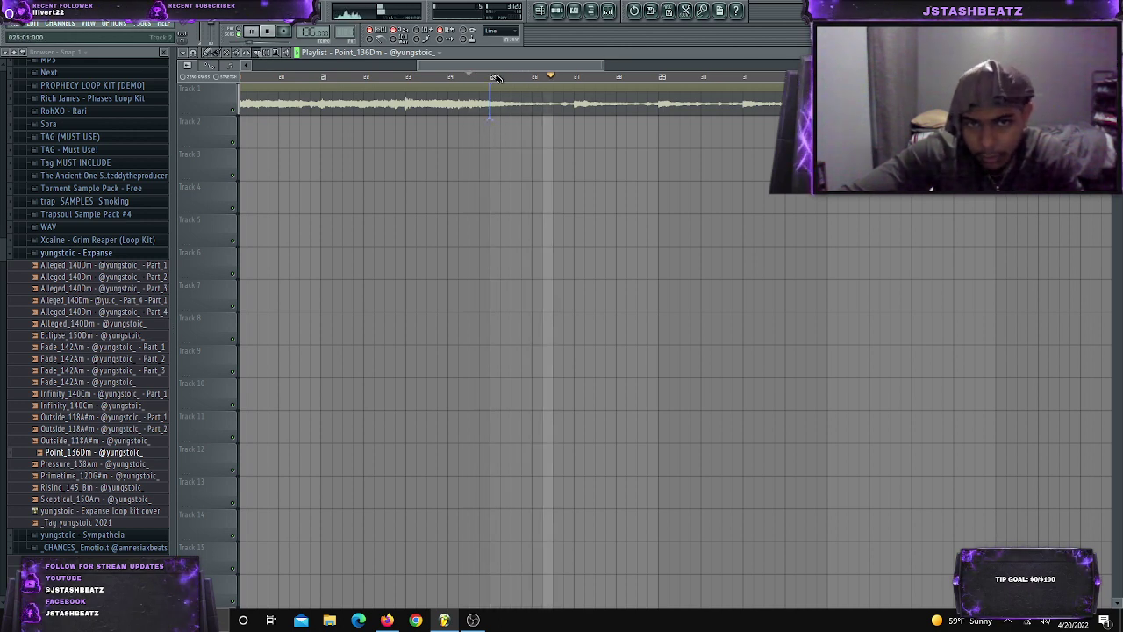
{"action": "left_click_drag", "start_coordinate": [498, 81], "coordinate": [496, 84]}
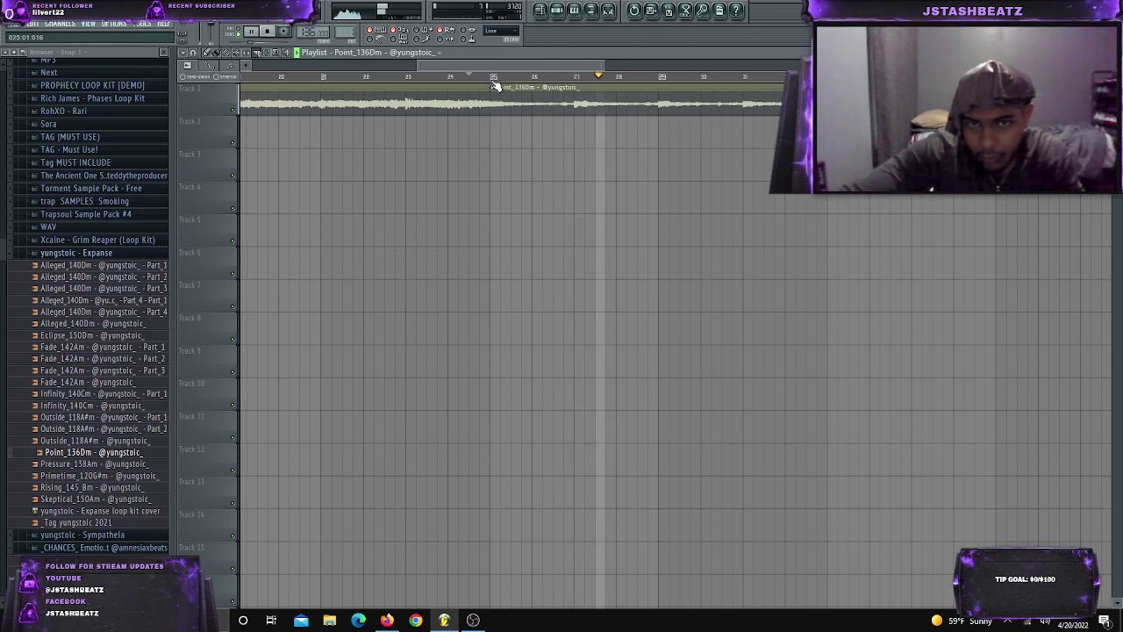
Isolate the bar 25 to 33 section on track 2 by slicing at bar 33 and deleting the part before bar 25
{"action": "scroll", "coordinate": [553, 158], "scroll_direction": "down", "scroll_amount": 4}
{"action": "scroll", "coordinate": [651, 154], "scroll_direction": "up", "scroll_amount": 3}
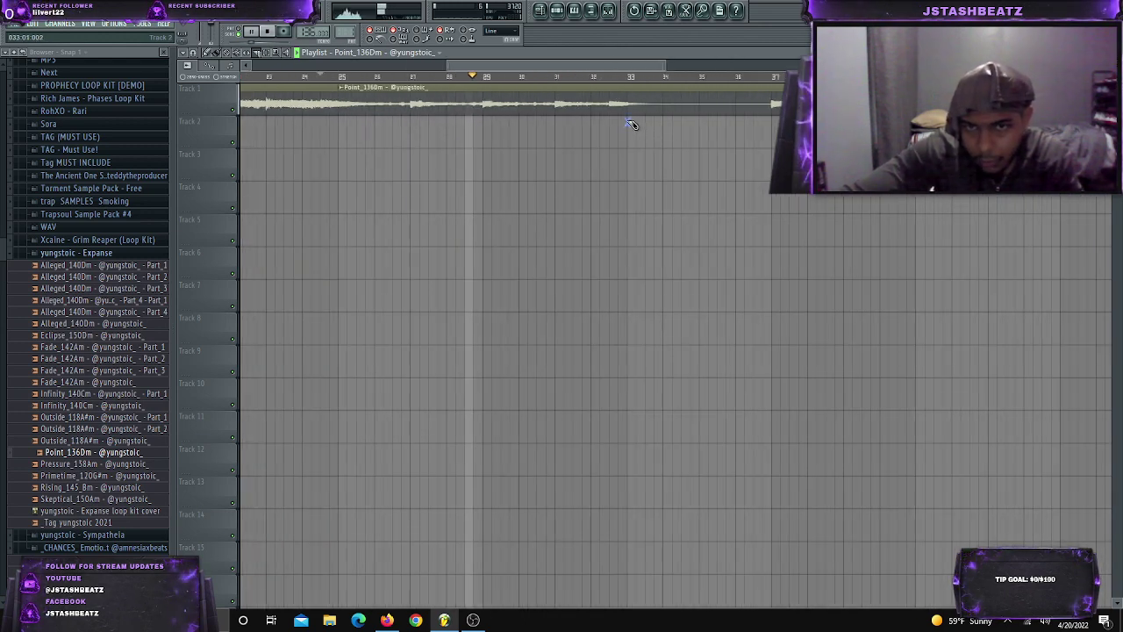
{"action": "scroll", "coordinate": [451, 155], "scroll_direction": "down", "scroll_amount": 3}
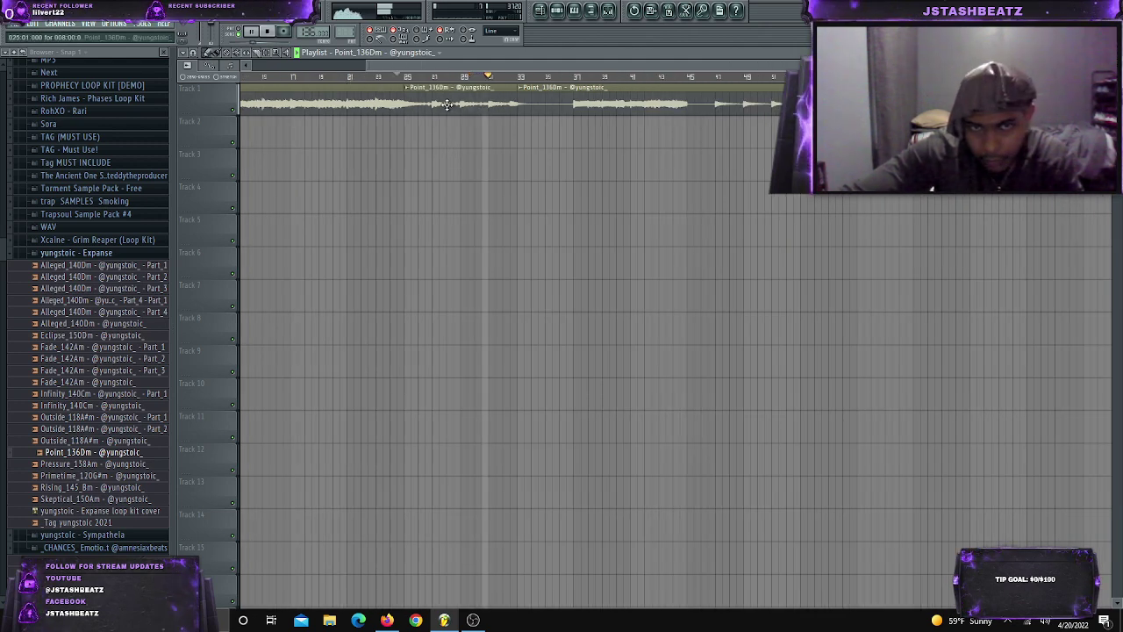
{"action": "left_click_drag", "start_coordinate": [448, 105], "coordinate": [449, 136]}
{"action": "right_click", "coordinate": [394, 109]}
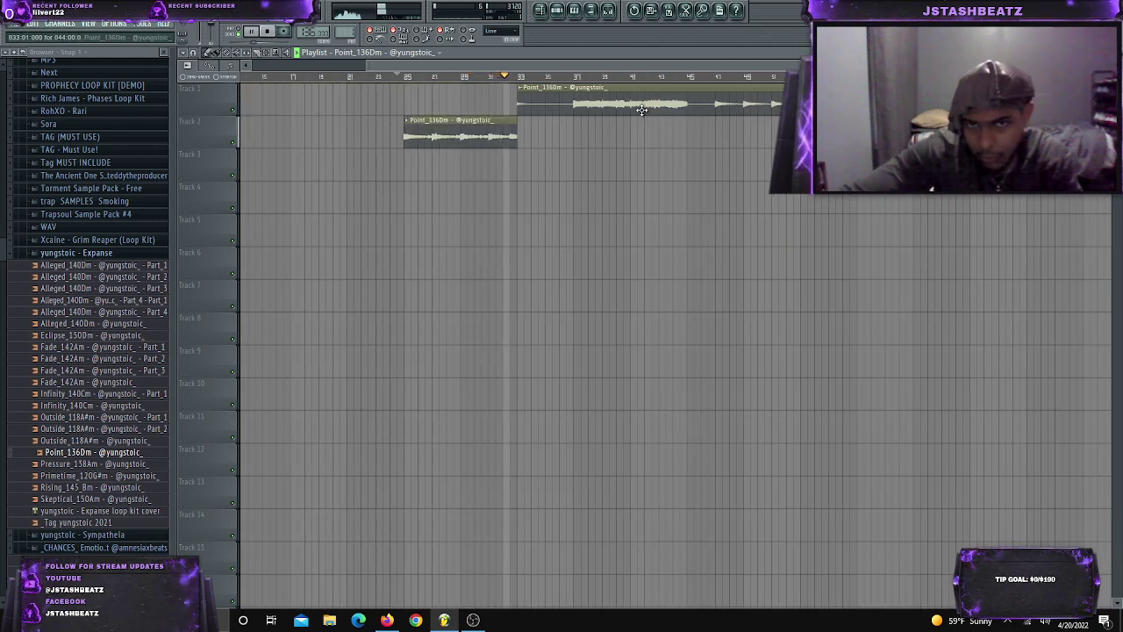
Slice the Point_136Dm clip on track 1 at bars 57 and 65, and delete the parts outside that eight-bar section
{"action": "left_click", "coordinate": [853, 76]}
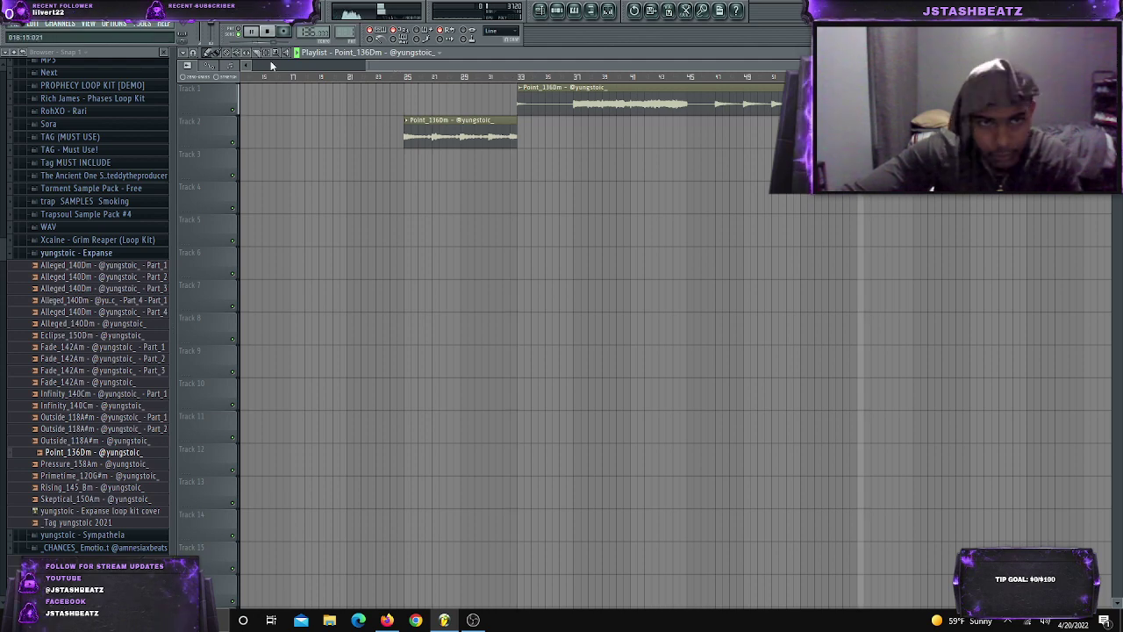
{"action": "scroll", "coordinate": [1053, 109], "scroll_direction": "up", "scroll_amount": 3}
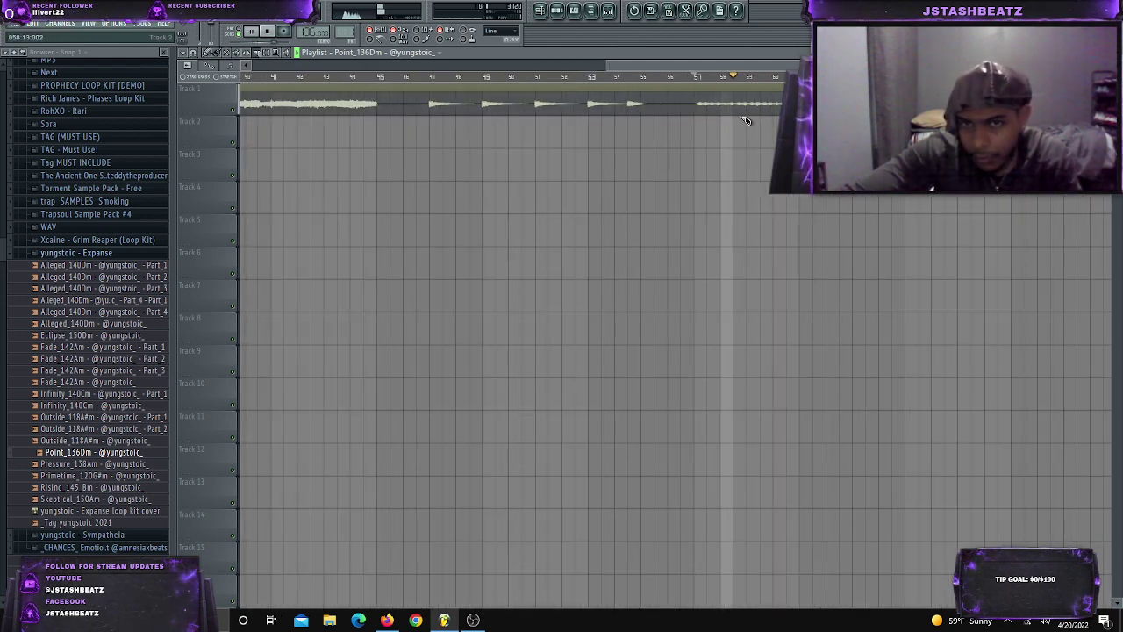
{"action": "left_click_drag", "start_coordinate": [699, 124], "coordinate": [699, 96]}
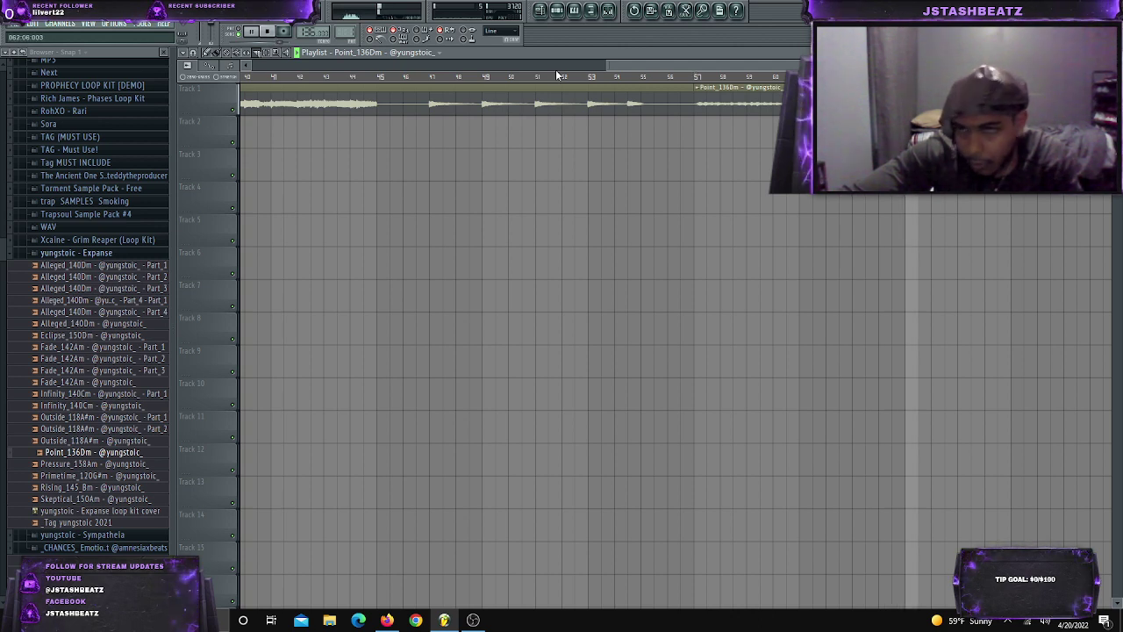
{"action": "key", "text": "space"}
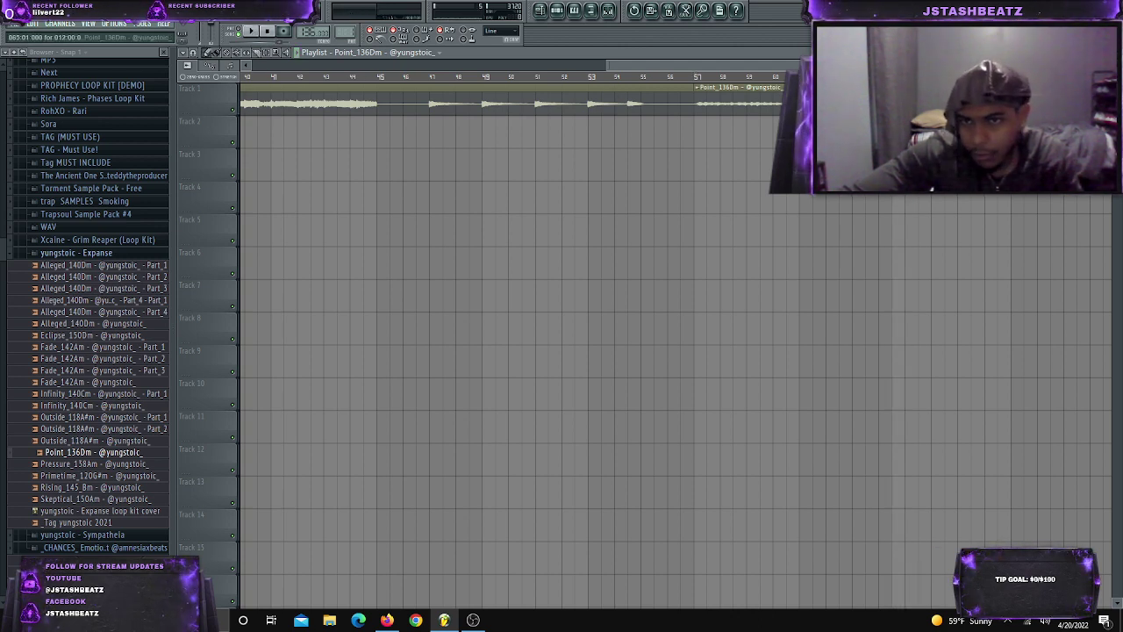
{"action": "right_click", "coordinate": [513, 104]}
{"action": "scroll", "coordinate": [520, 141], "scroll_direction": "down", "scroll_amount": 5}
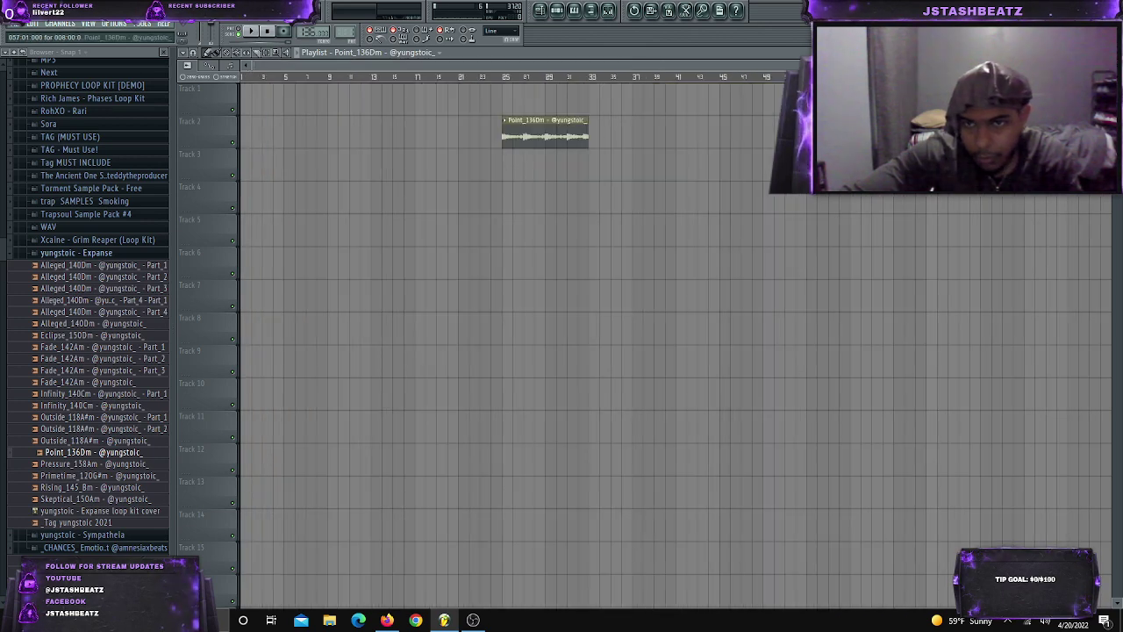
Place the isolated eight-bar slice at bar 1 on track 1 and make it unique as its own sample
{"action": "left_click", "coordinate": [263, 88]}
{"action": "left_click", "coordinate": [250, 92]}
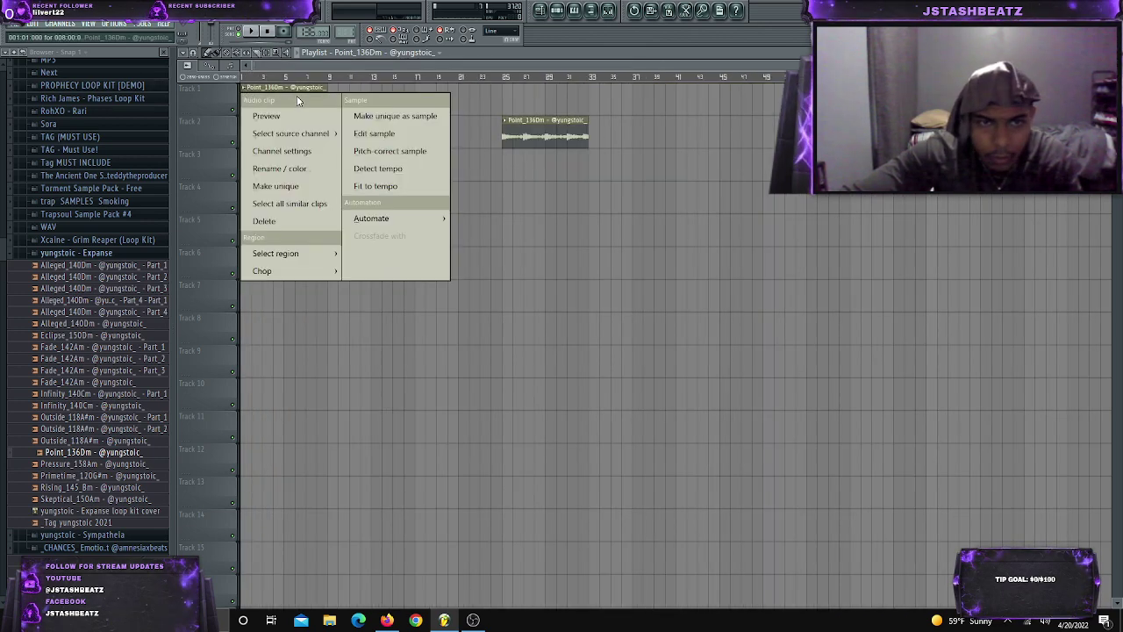
{"action": "left_click", "coordinate": [435, 143]}
{"action": "left_click", "coordinate": [731, 348]}
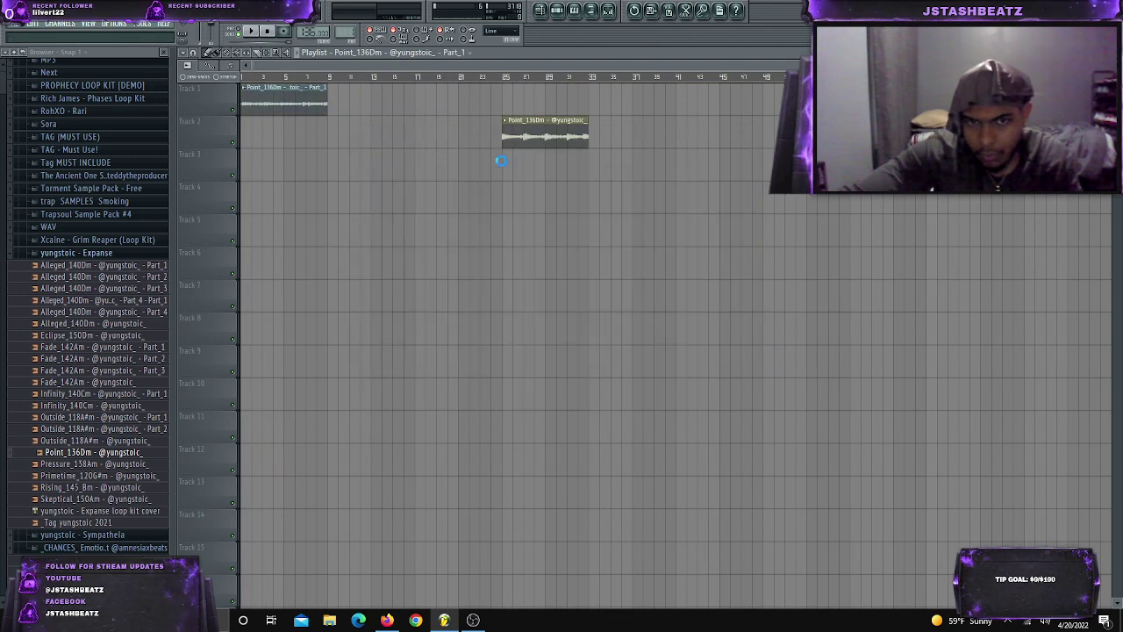
Move the Point_136Dm slice on track 2 to start at bar 9, directly after the Part_1 clip
{"action": "left_click_drag", "start_coordinate": [531, 137], "coordinate": [372, 140]}
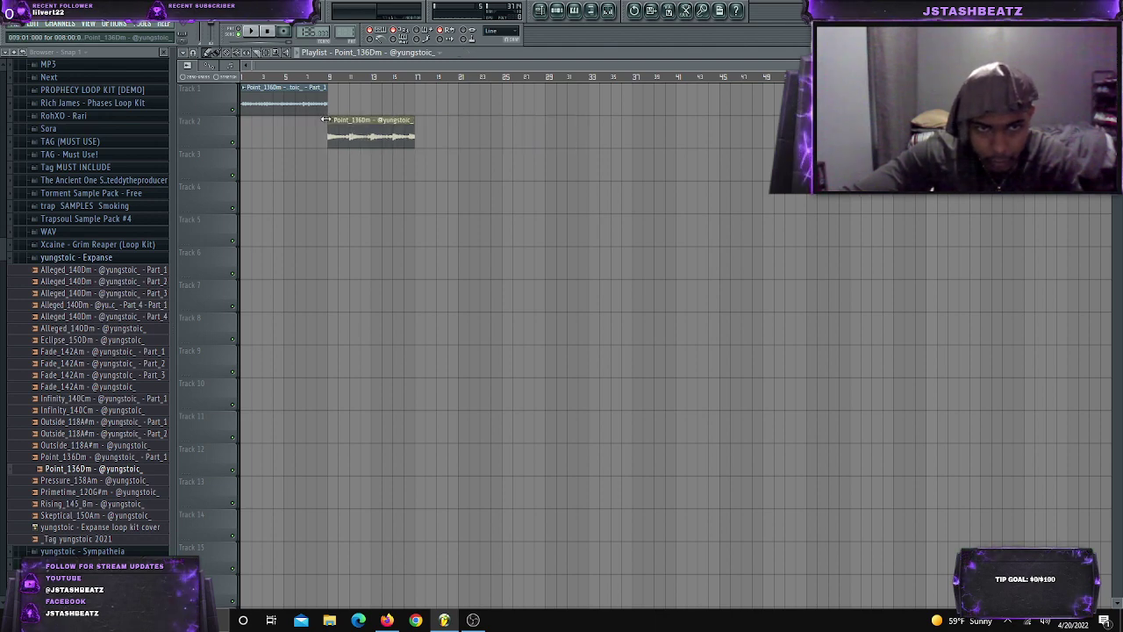
{"action": "scroll", "coordinate": [308, 166], "scroll_direction": "up", "scroll_amount": 8}
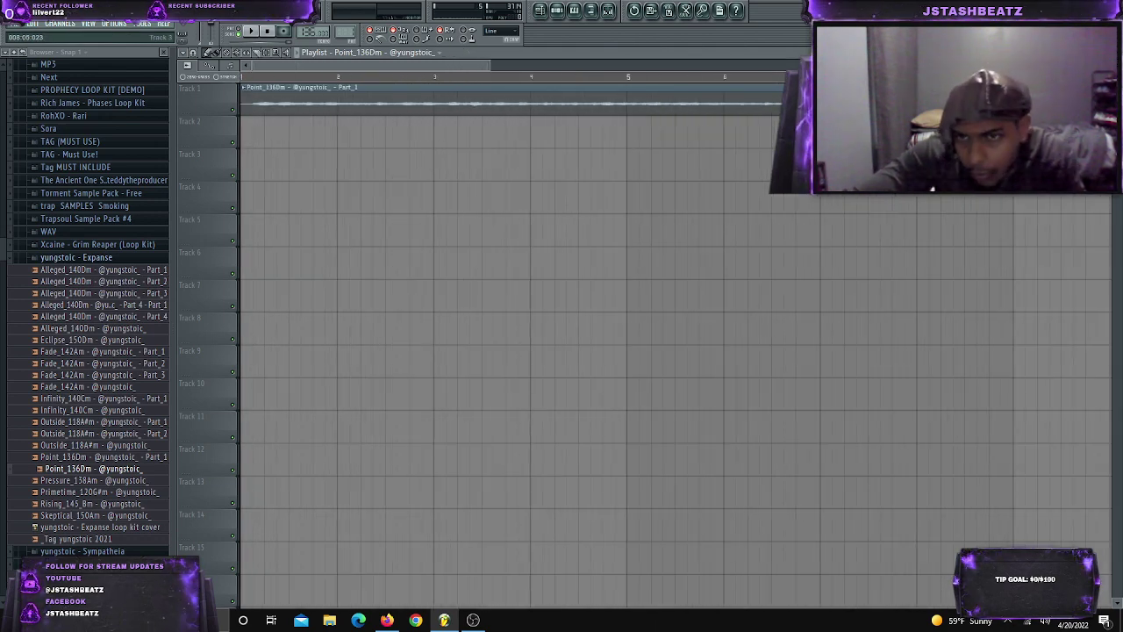
{"action": "scroll", "coordinate": [571, 136], "scroll_direction": "down", "scroll_amount": 8}
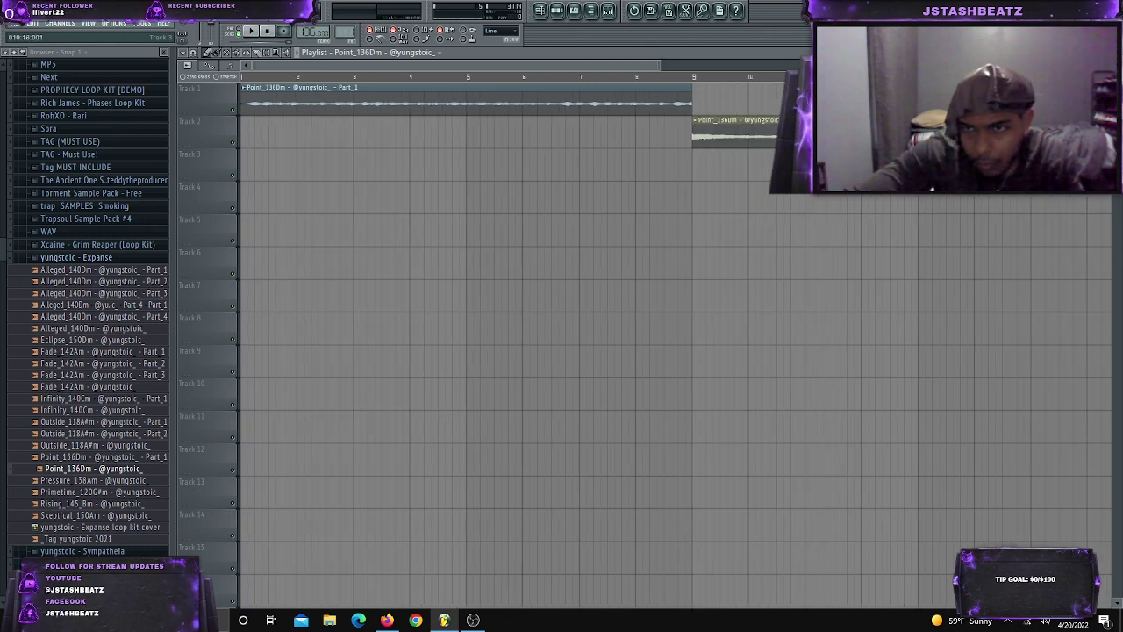
Make the Point_136Dm slice at bar 9 on track 2 unique as its own sample, saved as Part_2
{"action": "left_click", "coordinate": [512, 120]}
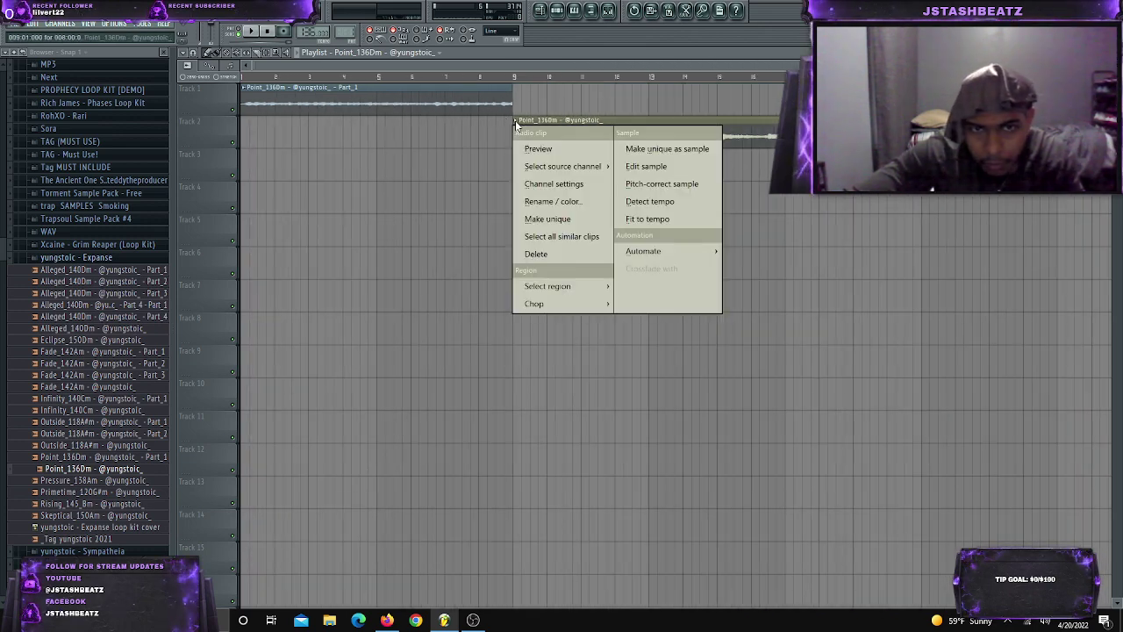
{"action": "left_click", "coordinate": [652, 148]}
{"action": "left_click", "coordinate": [637, 344]}
{"action": "left_click", "coordinate": [723, 350]}
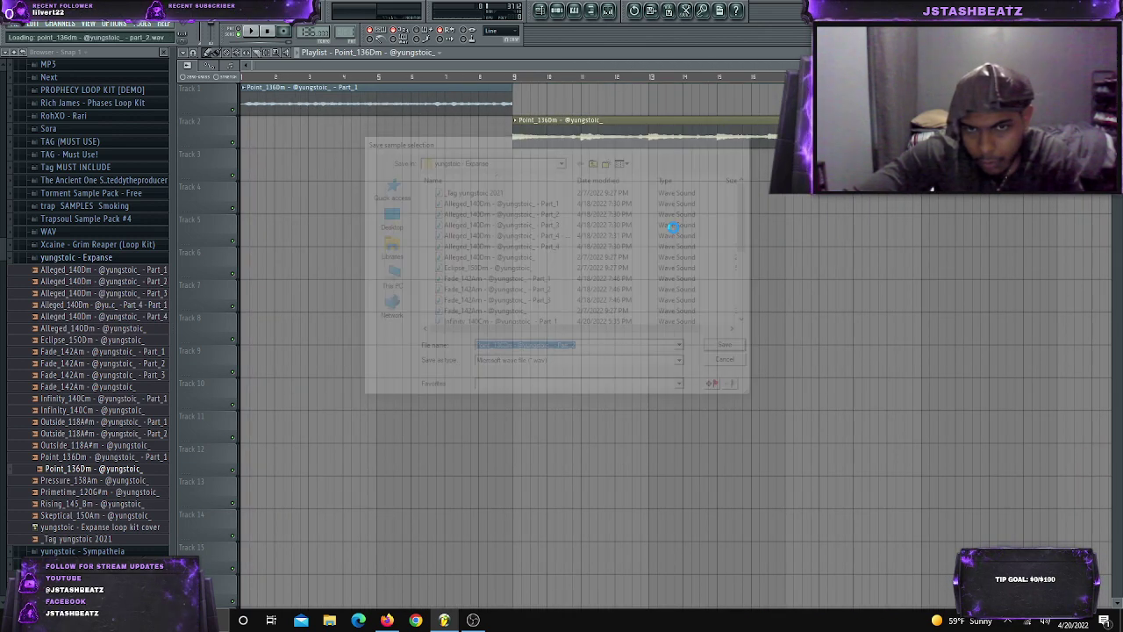
Adjust the stretch time of the Part_2 and Part_1 clips so that each spans eight bars
{"action": "double_click", "coordinate": [683, 125]}
{"action": "left_click_drag", "start_coordinate": [454, 407], "coordinate": [453, 384]}
{"action": "double_click", "coordinate": [445, 106]}
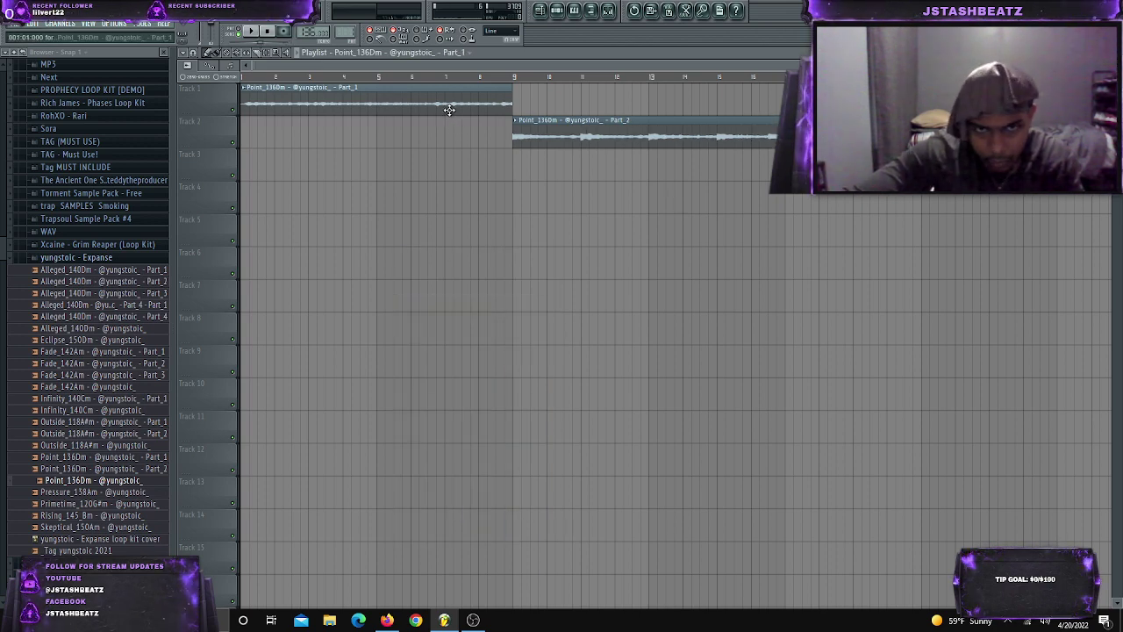
{"action": "left_click_drag", "start_coordinate": [453, 416], "coordinate": [453, 394]}
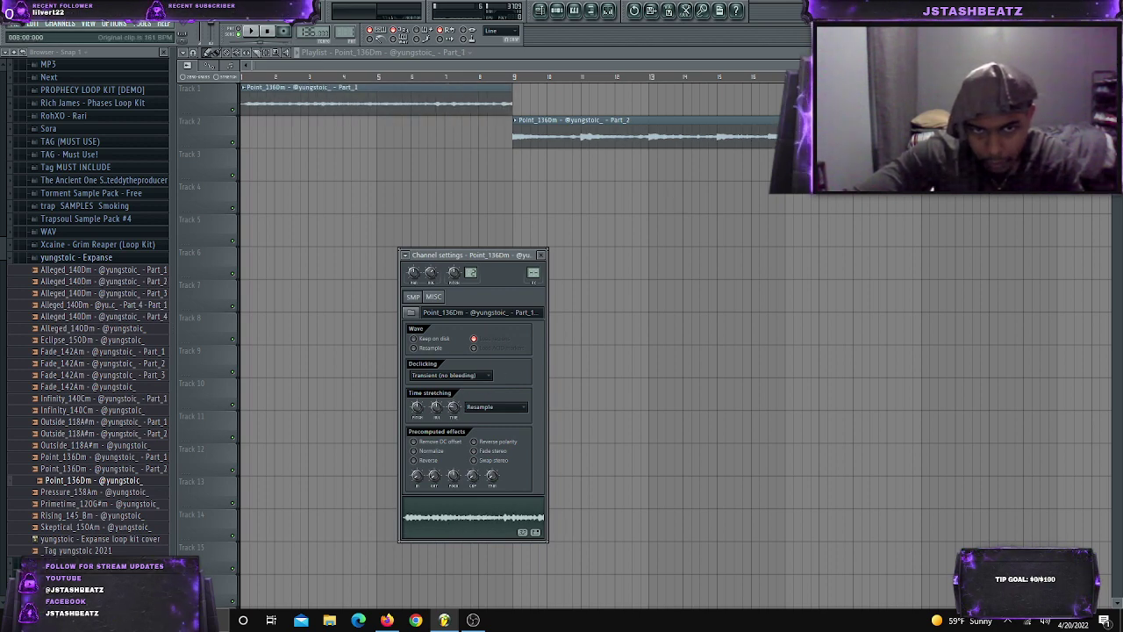
Play the song and link the Part_1 and Part_2 channels to the Melody 1 mixer track
{"action": "key", "text": "space"}
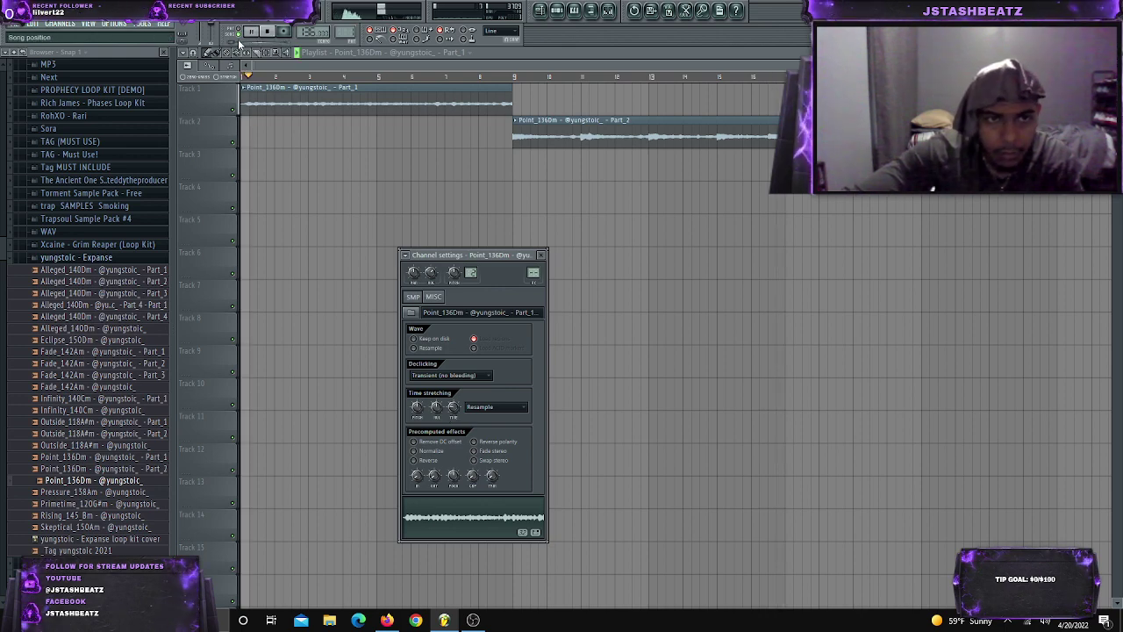
{"action": "left_click", "coordinate": [557, 14]}
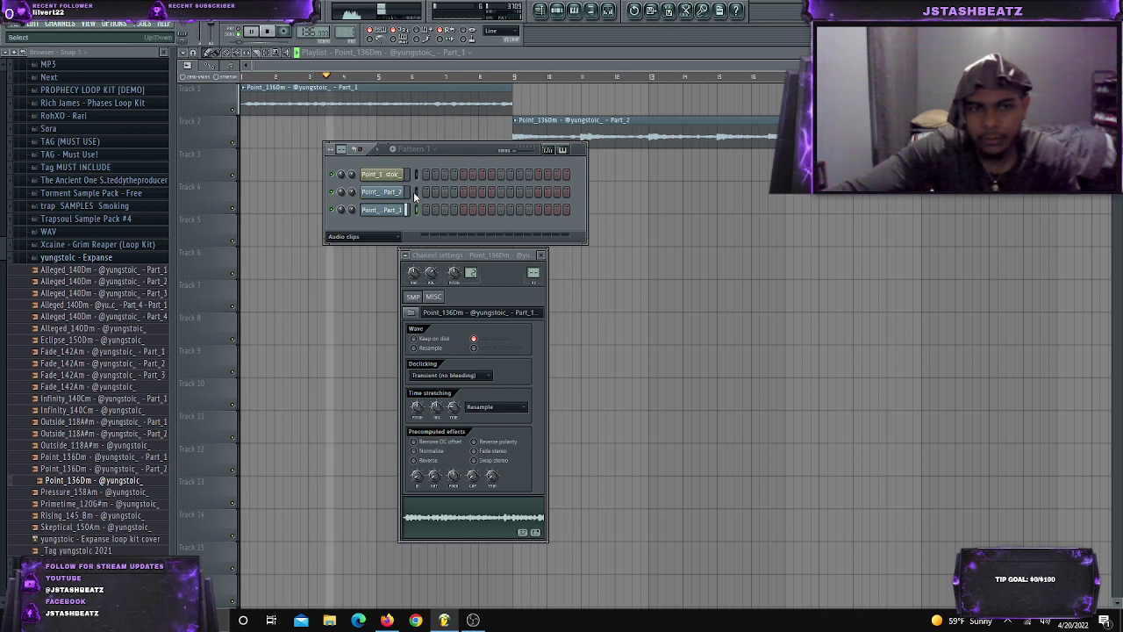
{"action": "left_click", "coordinate": [608, 9]}
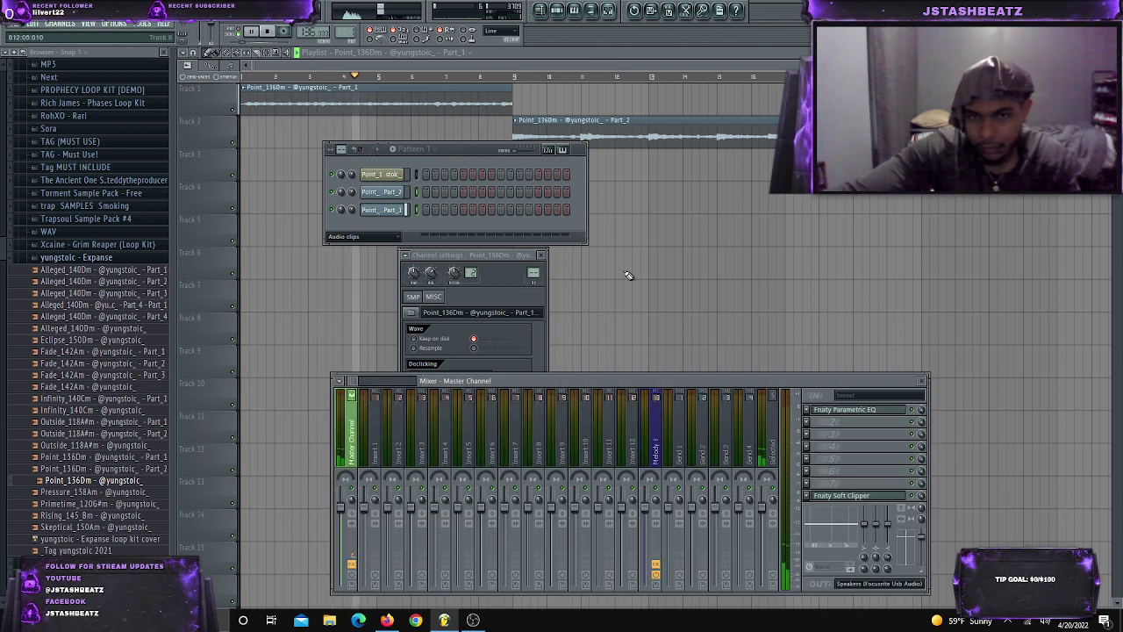
{"action": "right_click", "coordinate": [651, 433]}
{"action": "mouse_move", "coordinate": [754, 400]}
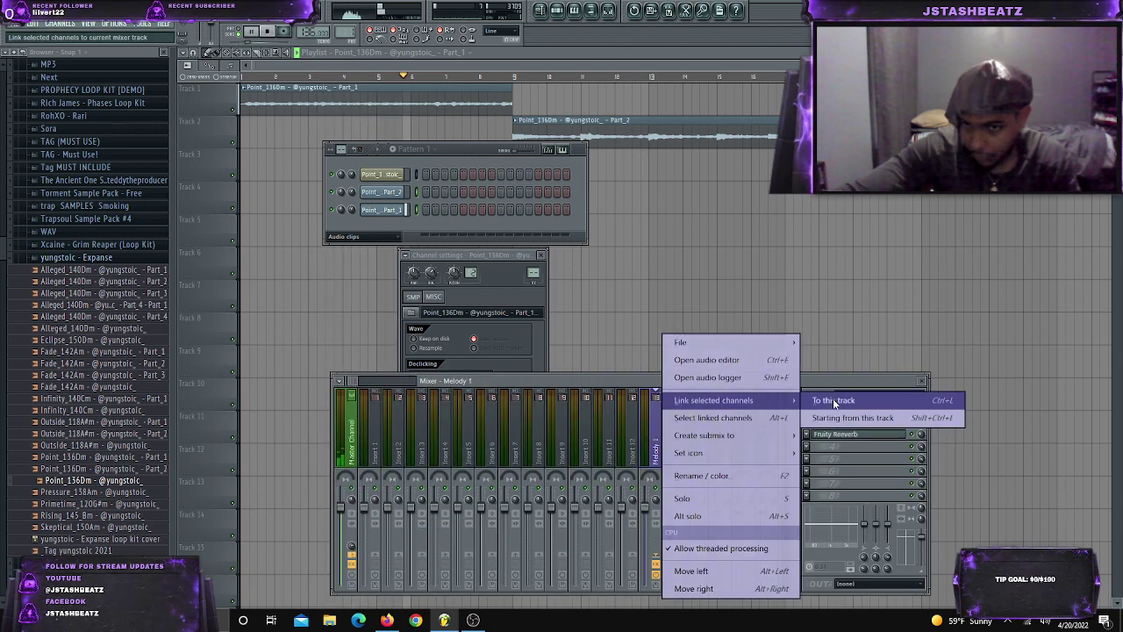
{"action": "left_click", "coordinate": [833, 398]}
Cut the low EQ band on the Melody 1 mixer track and raise the neighbouring fader slightly
{"action": "left_click_drag", "start_coordinate": [864, 524], "coordinate": [863, 548]}
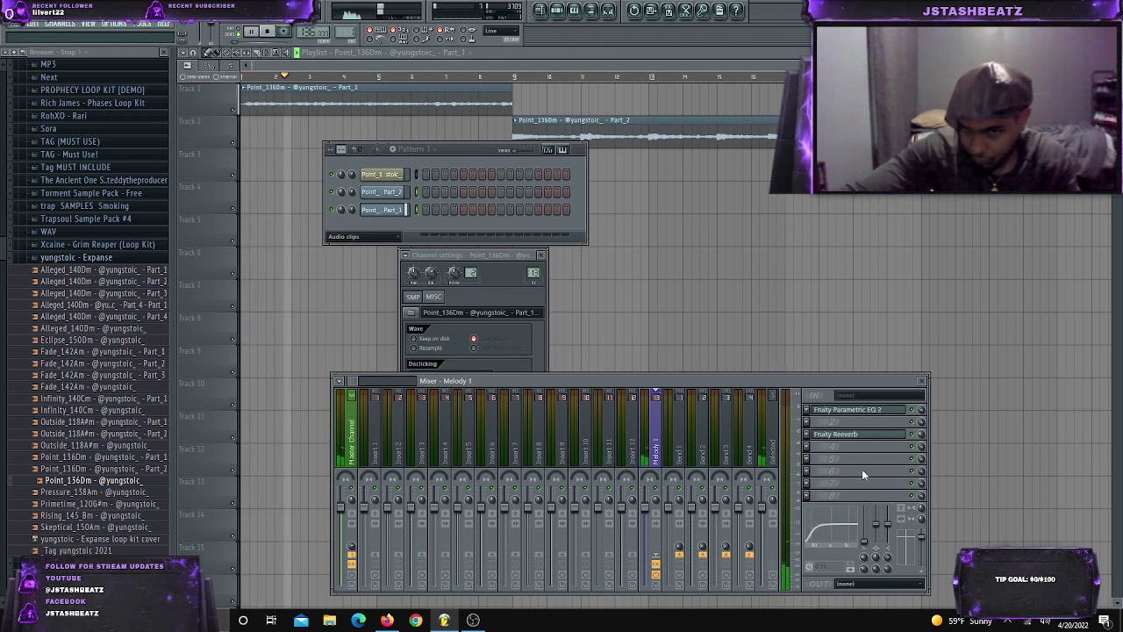
{"action": "left_click_drag", "start_coordinate": [645, 505], "coordinate": [645, 497]}
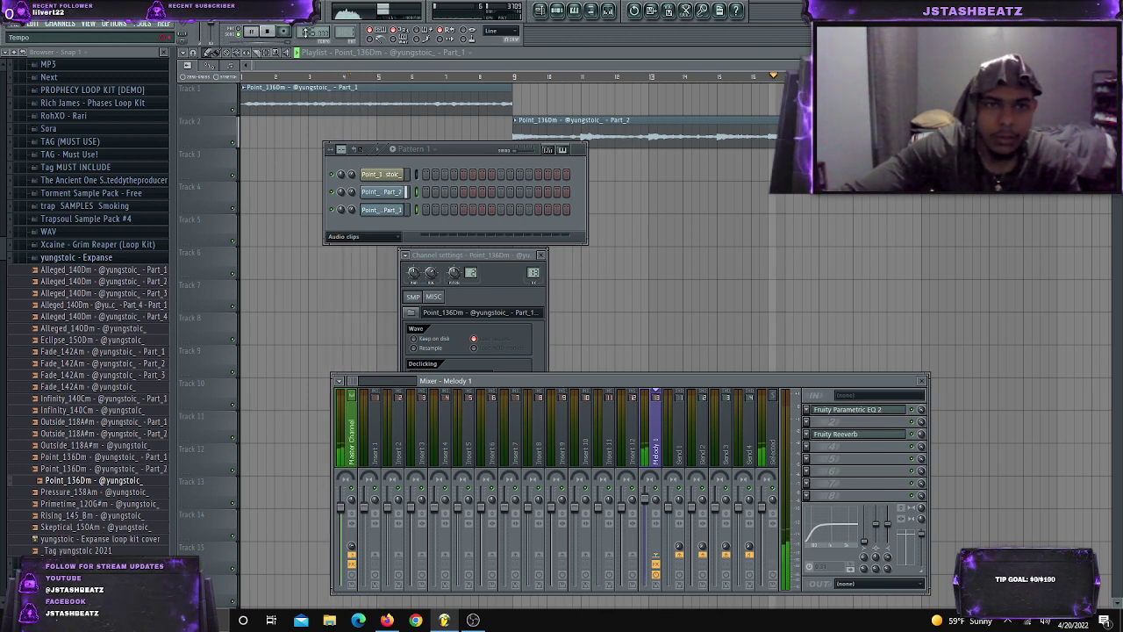
Set the project tempo to 150 BPM and open the channel settings of the Part_1 and Part_2 clips
{"action": "double_click", "coordinate": [328, 98]}
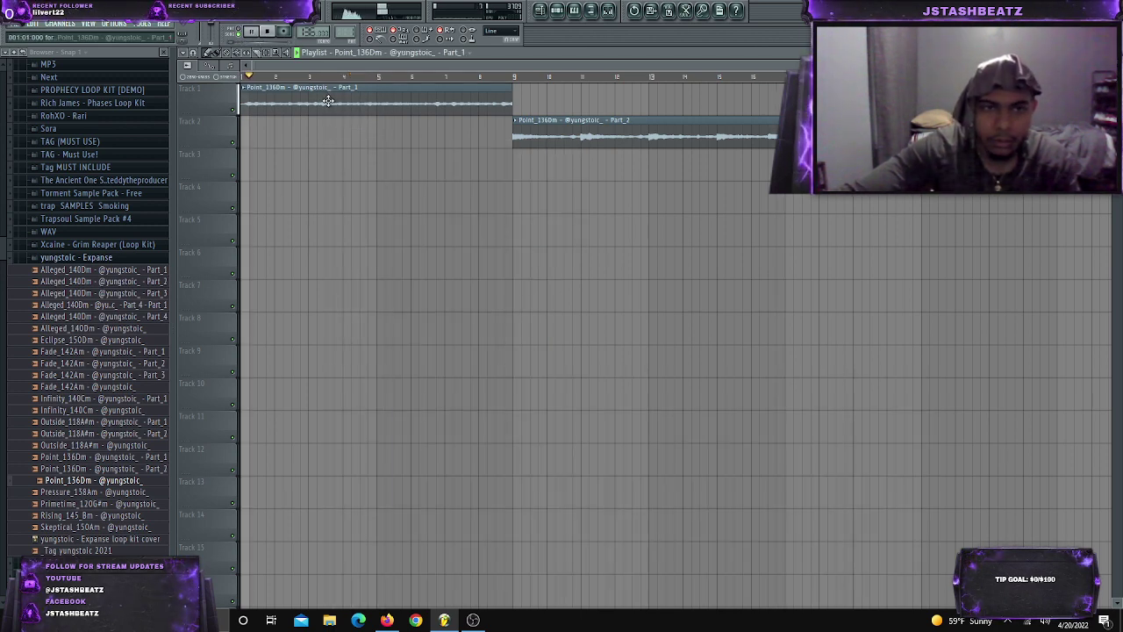
{"action": "double_click", "coordinate": [605, 146]}
{"action": "left_click", "coordinate": [767, 77]}
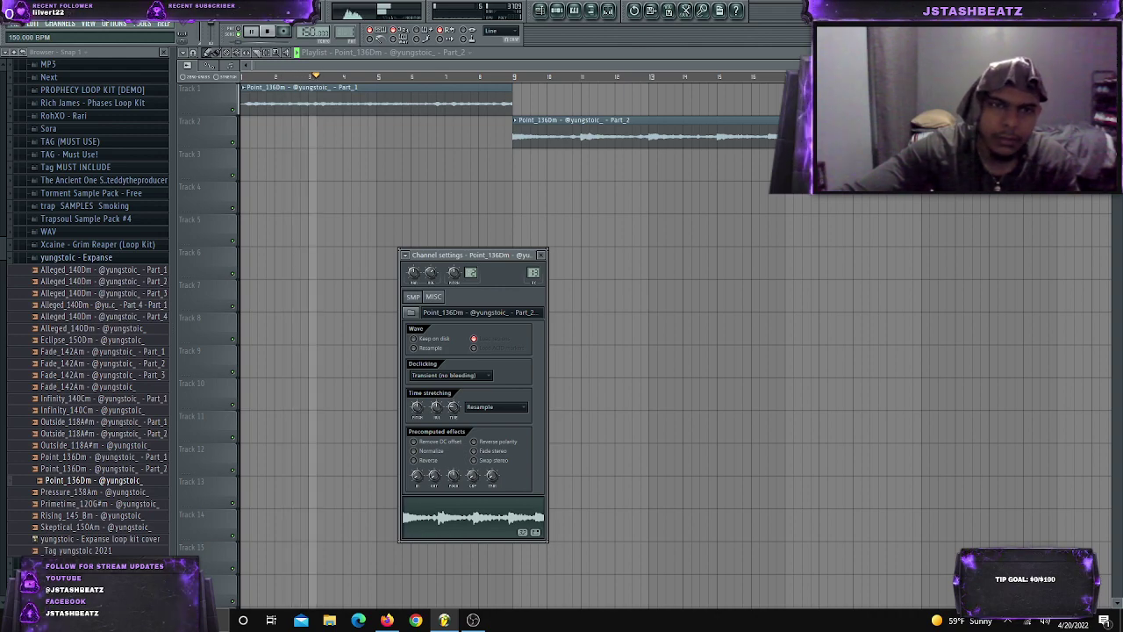
Load Lex & Southside [Luger Slap Clap], HI HAT V2 [Southside] and OPEN HAT [Clean] from the recent files into new sampler channels
{"action": "left_click_drag", "start_coordinate": [3, 248], "coordinate": [40, 52]}
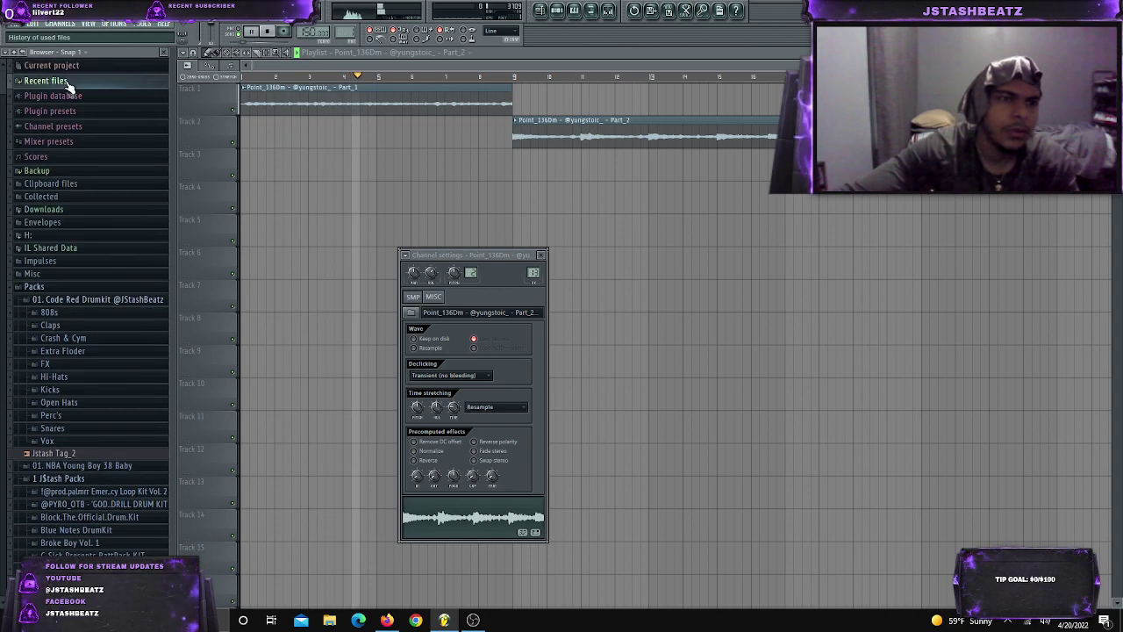
{"action": "left_click", "coordinate": [68, 82]}
{"action": "left_click", "coordinate": [83, 150]}
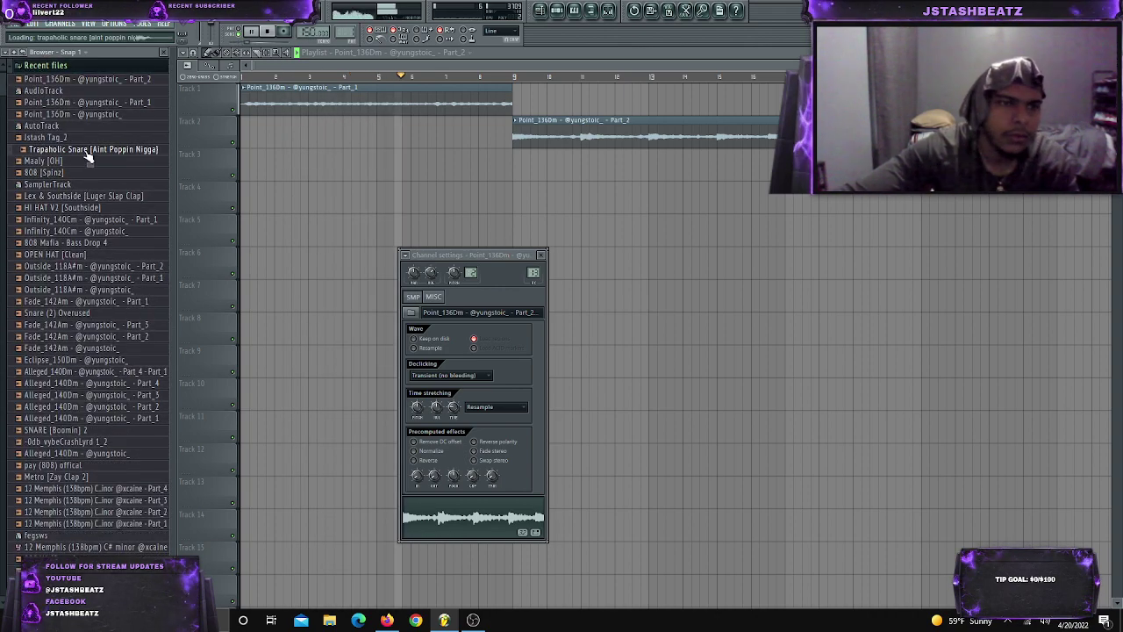
{"action": "right_click", "coordinate": [88, 193]}
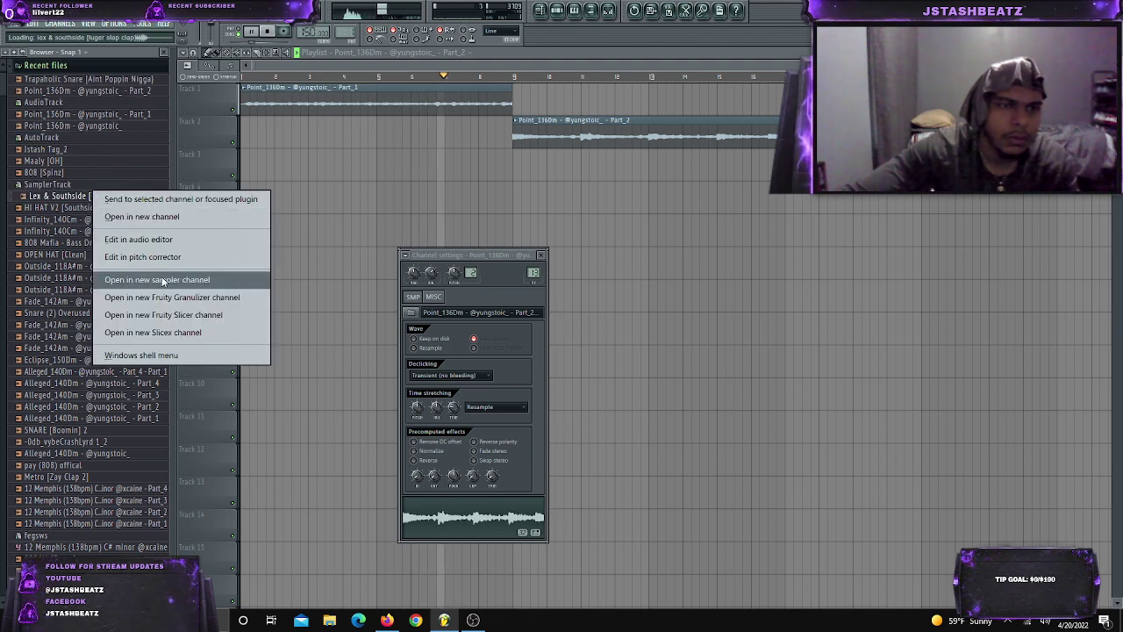
{"action": "left_click", "coordinate": [122, 278]}
{"action": "right_click", "coordinate": [109, 212]}
{"action": "left_click", "coordinate": [167, 309]}
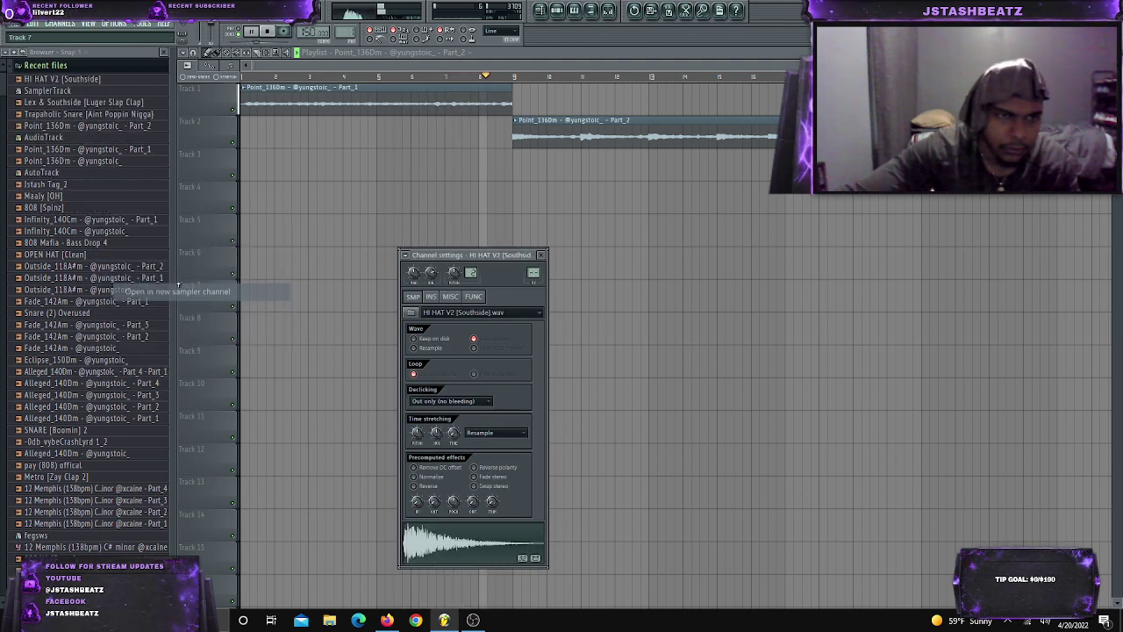
{"action": "right_click", "coordinate": [92, 256]}
{"action": "left_click", "coordinate": [158, 338]}
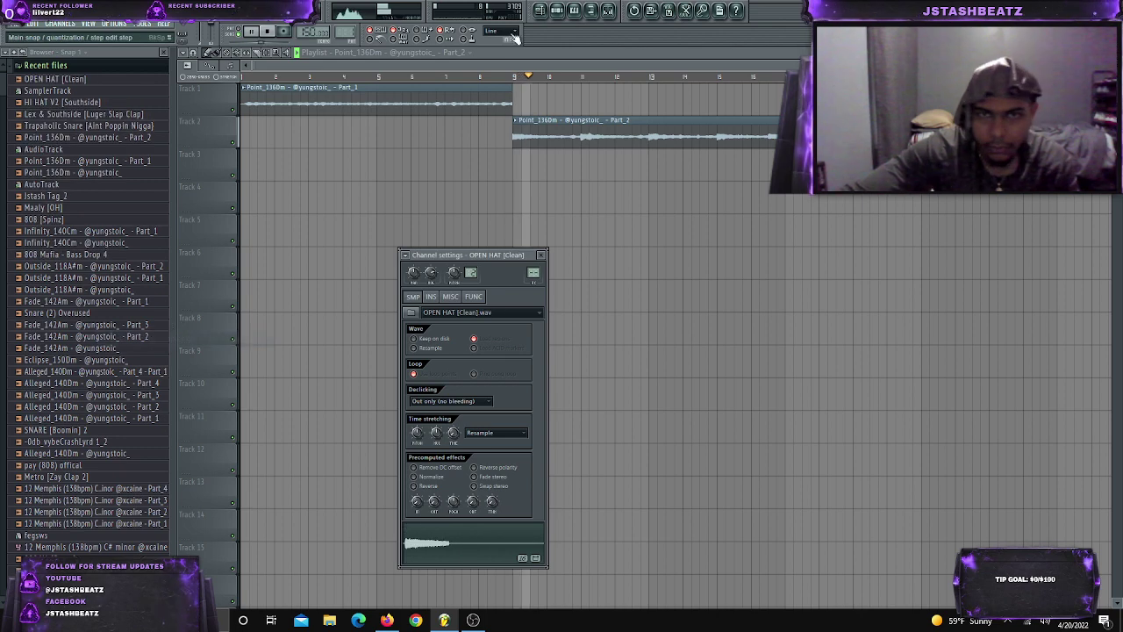
Place Pattern 1 at bar 1 on track 3 and lengthen its step grid to 32 steps
{"action": "left_click", "coordinate": [556, 11]}
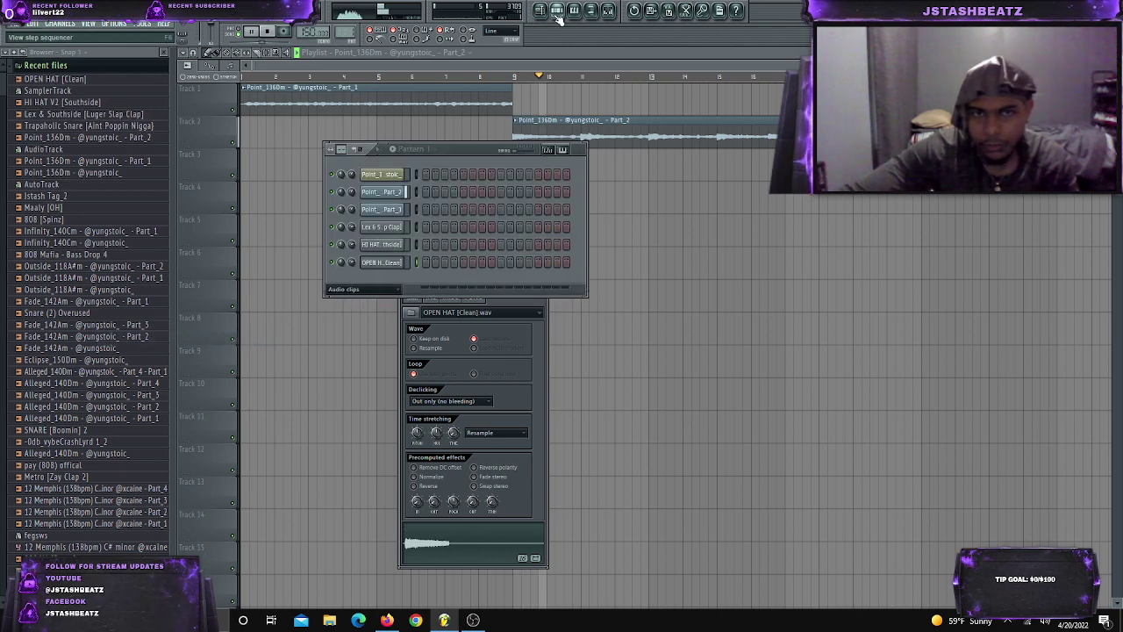
{"action": "left_click", "coordinate": [407, 50]}
{"action": "left_click", "coordinate": [418, 156]}
{"action": "left_click_drag", "start_coordinate": [451, 168], "coordinate": [263, 170]}
{"action": "double_click", "coordinate": [264, 170]}
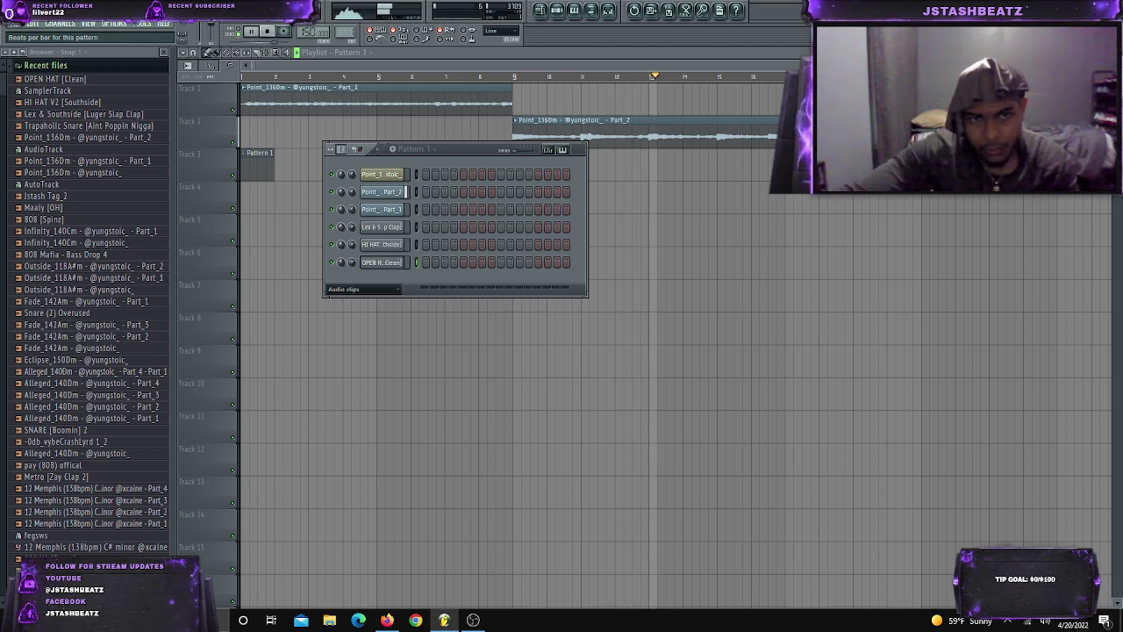
Fill the HI HAT V2 [Southside] channel with a hit every 2 steps and send it to the piano roll
{"action": "right_click", "coordinate": [401, 241]}
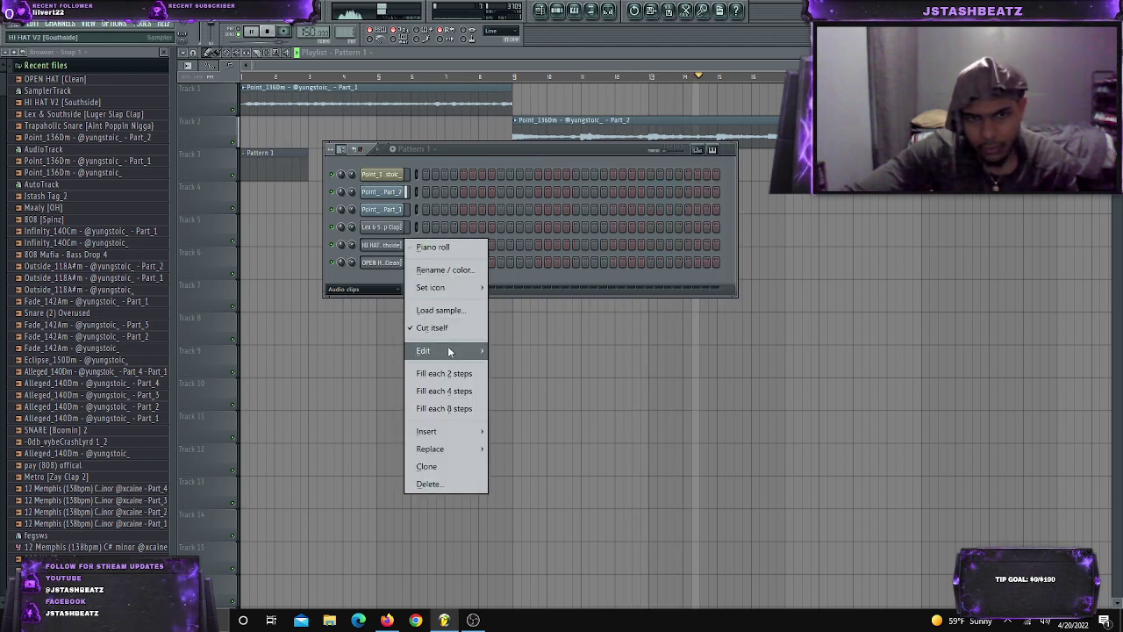
{"action": "left_click", "coordinate": [447, 350]}
{"action": "right_click", "coordinate": [392, 231]}
{"action": "right_click", "coordinate": [393, 245]}
{"action": "left_click", "coordinate": [443, 247]}
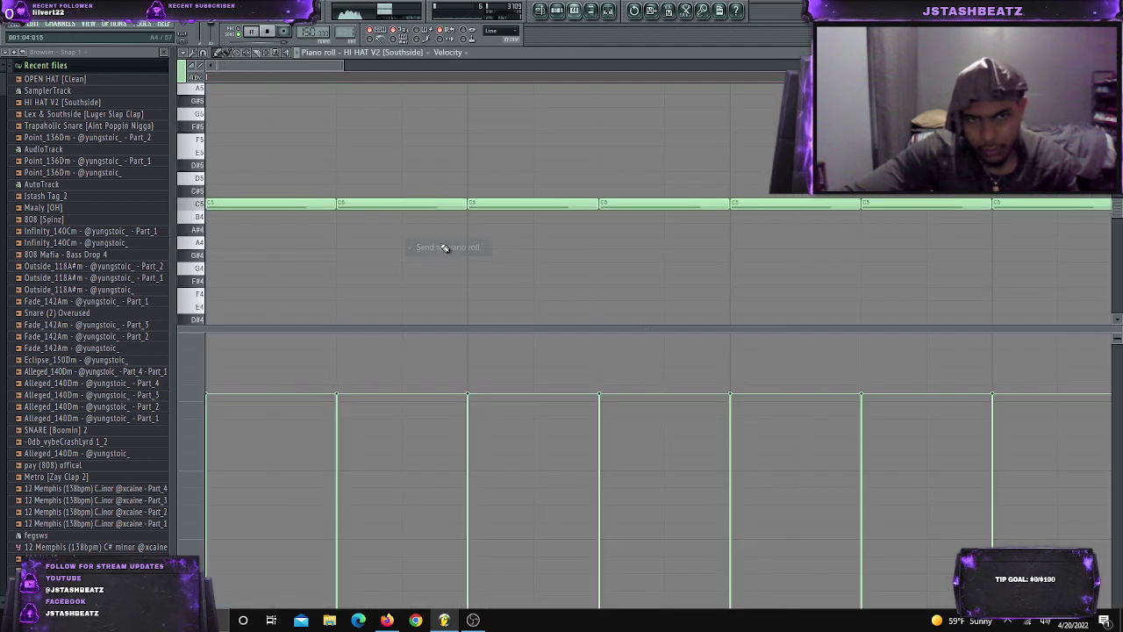
Duplicate the hi-hat notes repeatedly along the piano roll to fill the eight-bar section, and return to the channel rack
{"action": "scroll", "coordinate": [436, 267], "scroll_direction": "down", "scroll_amount": 3}
{"action": "scroll", "coordinate": [436, 267], "scroll_direction": "down", "scroll_amount": 2}
{"action": "key", "text": "ctrl+b"}
{"action": "key", "text": "ctrl+b"}
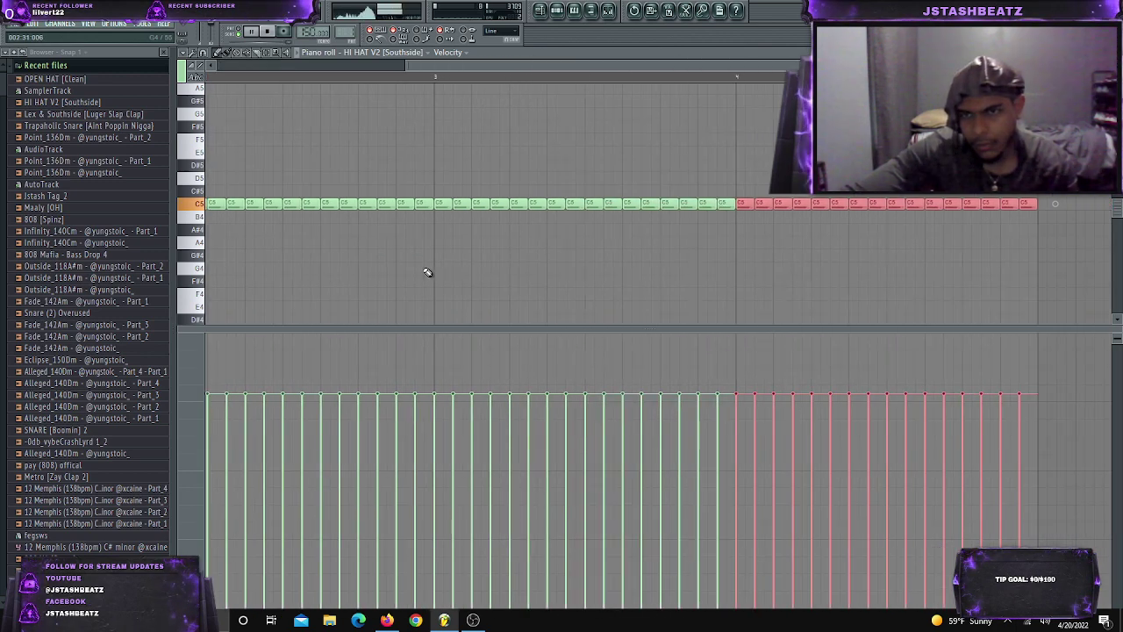
{"action": "key", "text": "ctrl+b"}
{"action": "left_click", "coordinate": [557, 10]}
{"action": "left_click", "coordinate": [574, 10]}
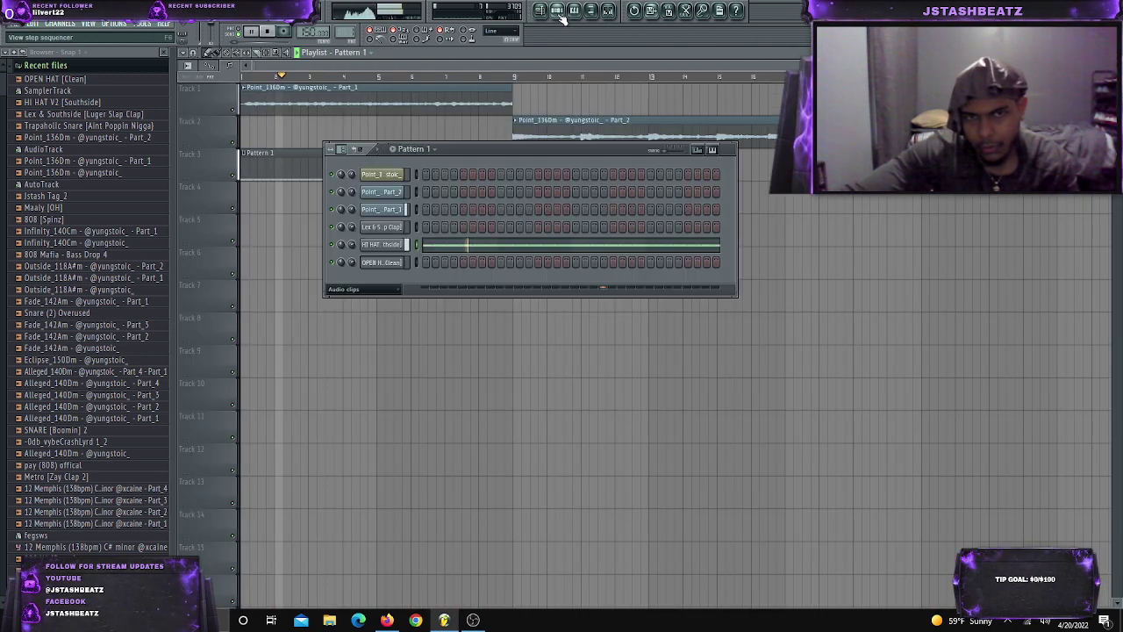
Program claps on steps 9 and 25 and open hats on steps 1 and 21 of Pattern 1
{"action": "left_click", "coordinate": [501, 227]}
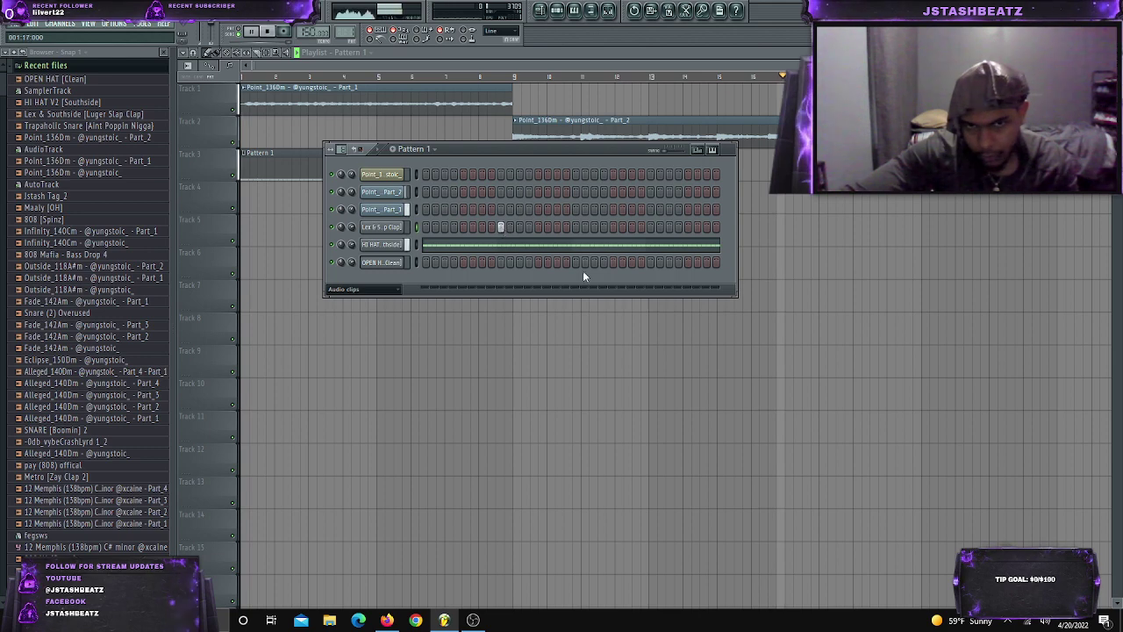
{"action": "left_click", "coordinate": [650, 227]}
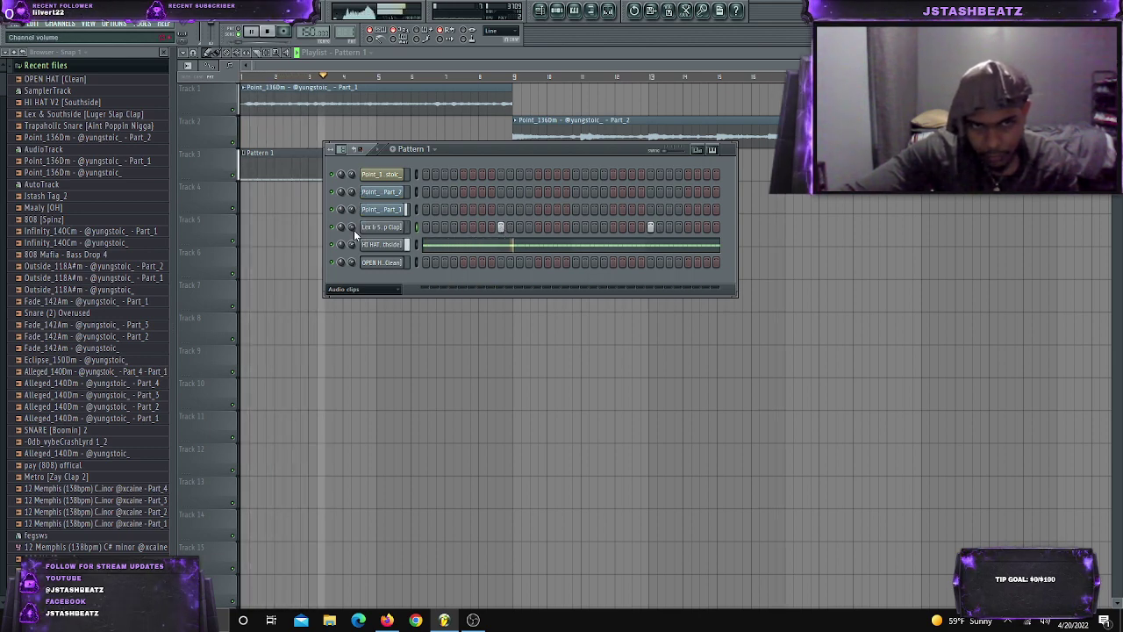
{"action": "left_click", "coordinate": [425, 262]}
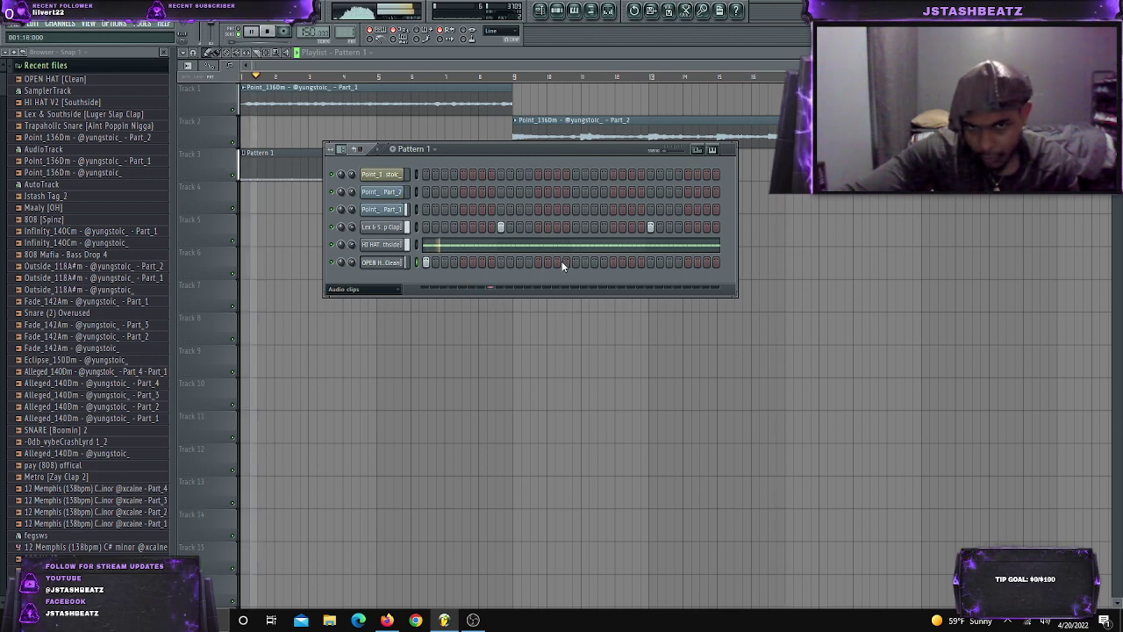
{"action": "left_click", "coordinate": [613, 262]}
Normalize the OPEN HAT [Clean] sample with Auto time stretching and lower its channel volume
{"action": "left_click", "coordinate": [395, 262]}
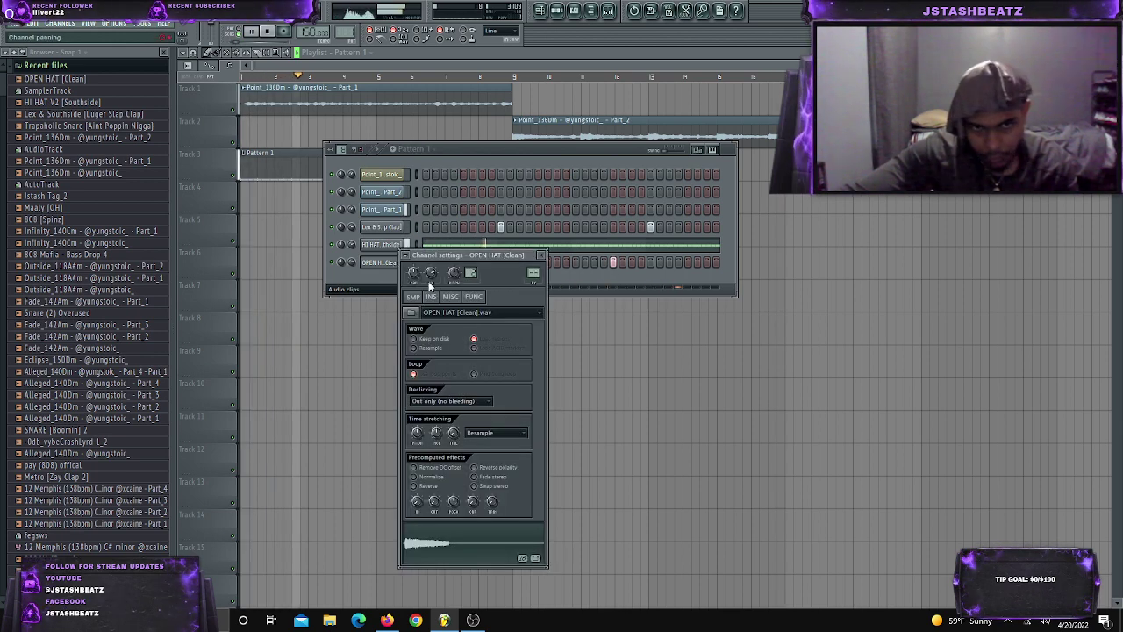
{"action": "left_click", "coordinate": [445, 487]}
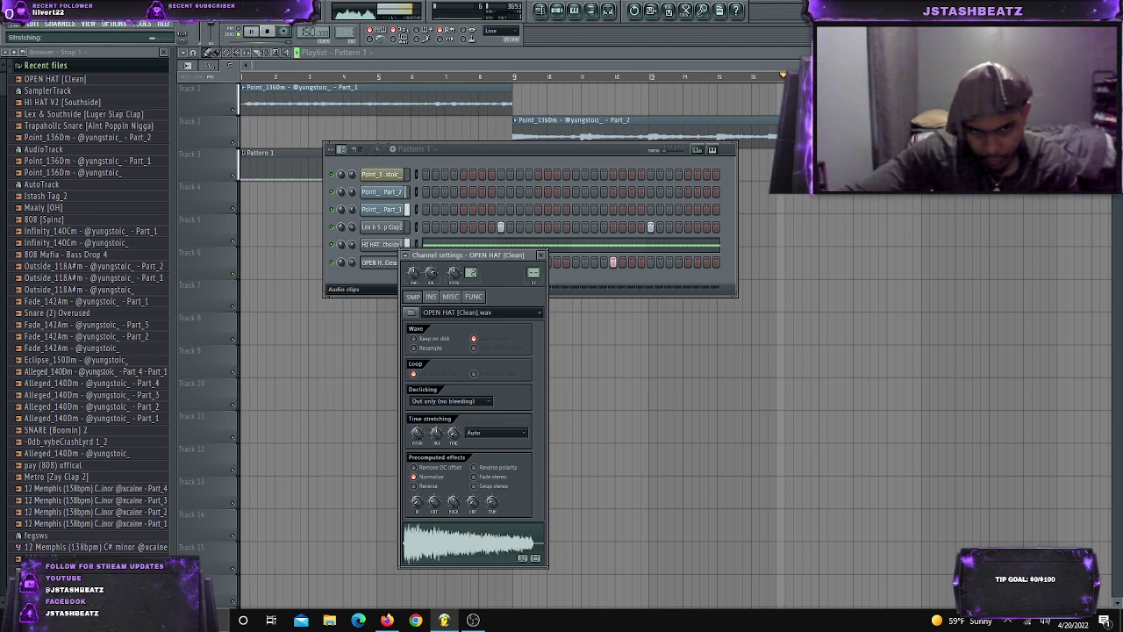
{"action": "left_click", "coordinate": [355, 264]}
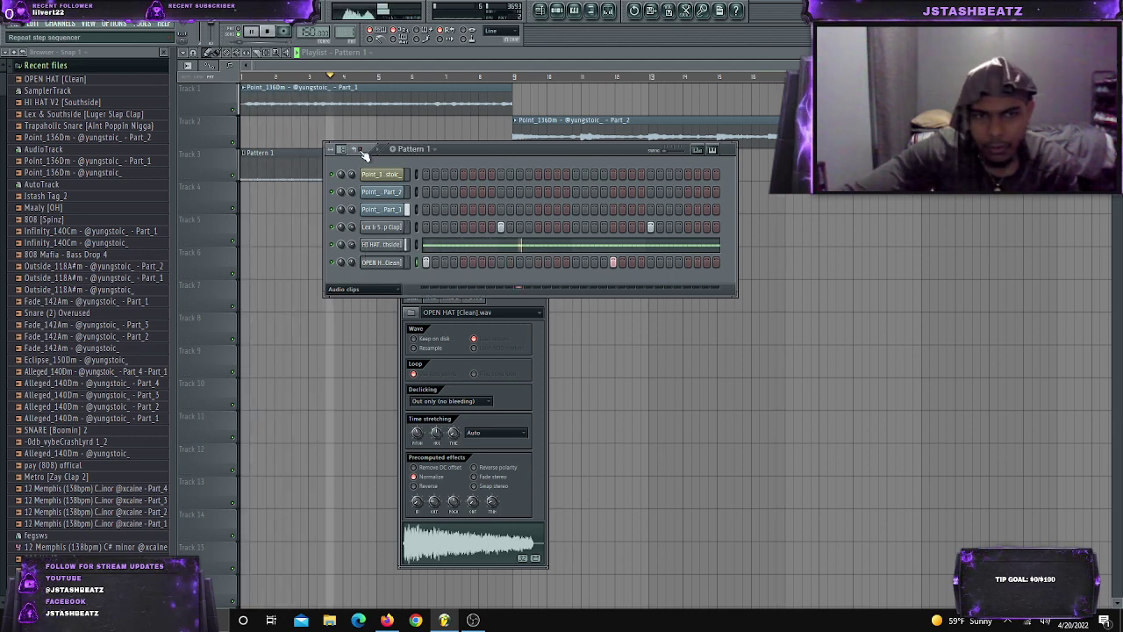
{"action": "left_click_drag", "start_coordinate": [352, 263], "coordinate": [351, 274]}
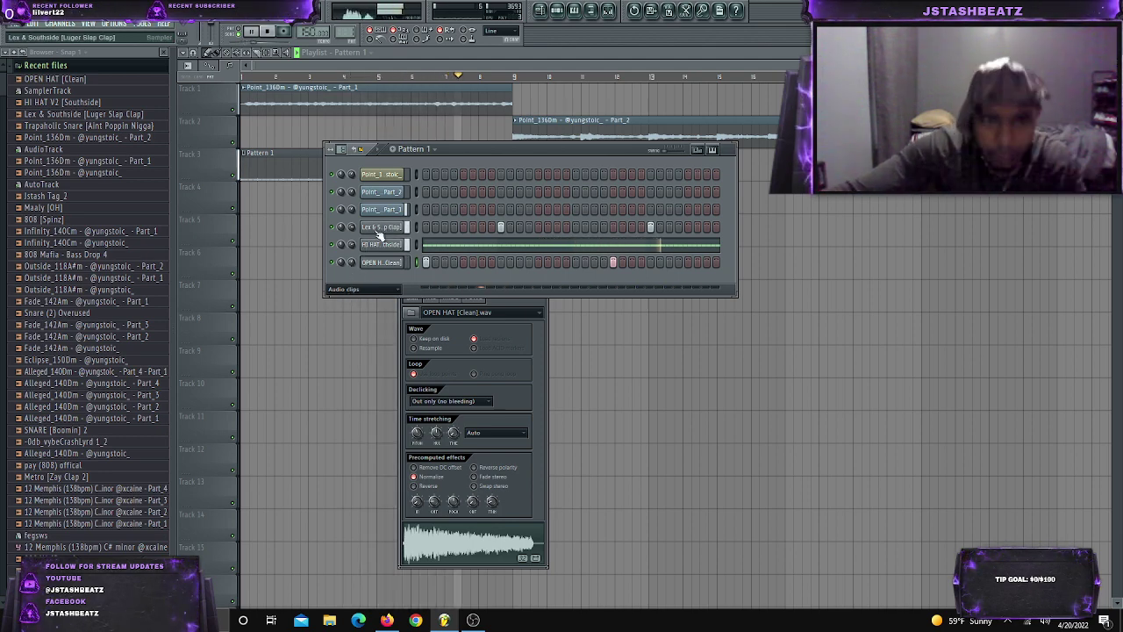
Place another Pattern 1 clip at bar 9 on track 4 and bring back the channel rack
{"action": "left_click", "coordinate": [307, 177]}
{"action": "left_click_drag", "start_coordinate": [549, 192], "coordinate": [517, 201]}
{"action": "left_click", "coordinate": [557, 16]}
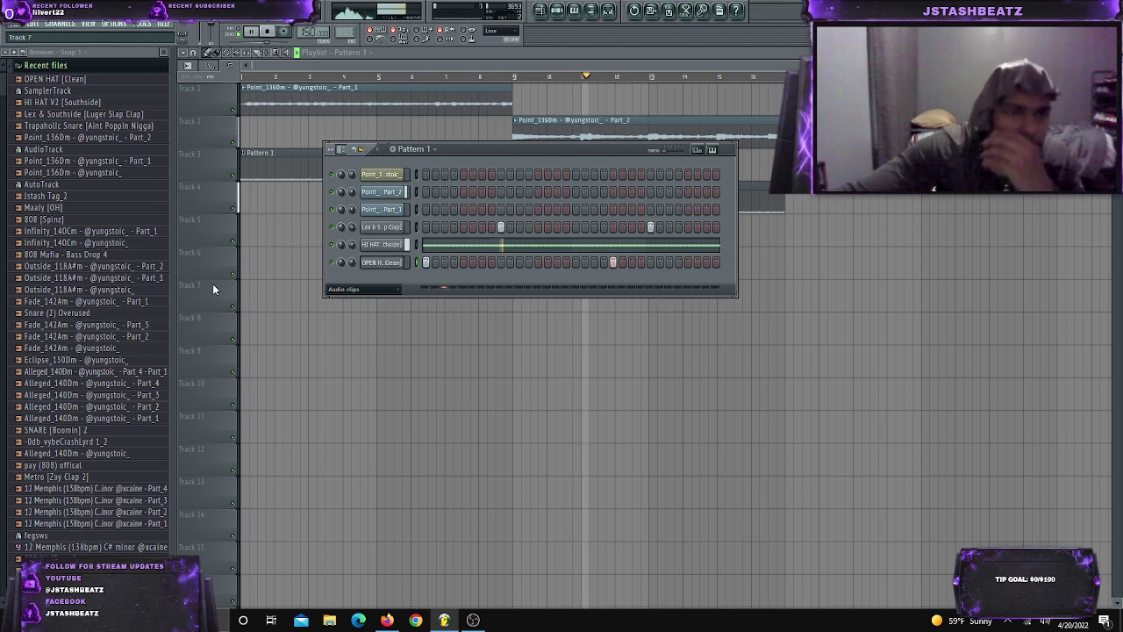
Add 808 Mafia - Bass Drop 4 as a new channel with root note D#5 and make it cut itself
{"action": "left_click", "coordinate": [130, 256]}
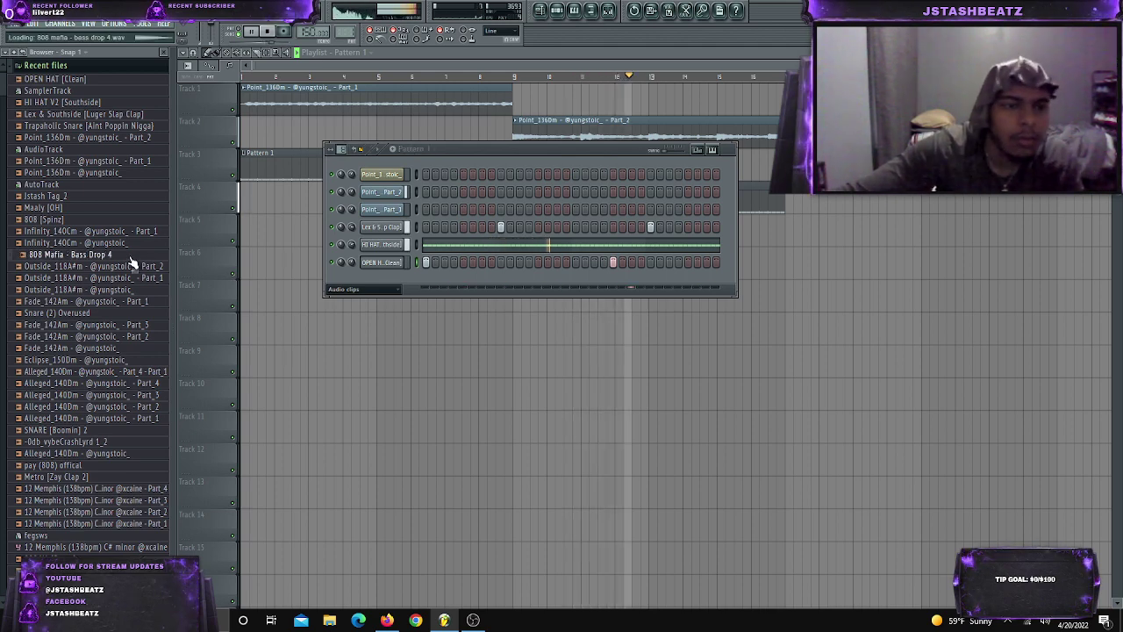
{"action": "left_click_drag", "start_coordinate": [130, 261], "coordinate": [383, 279]}
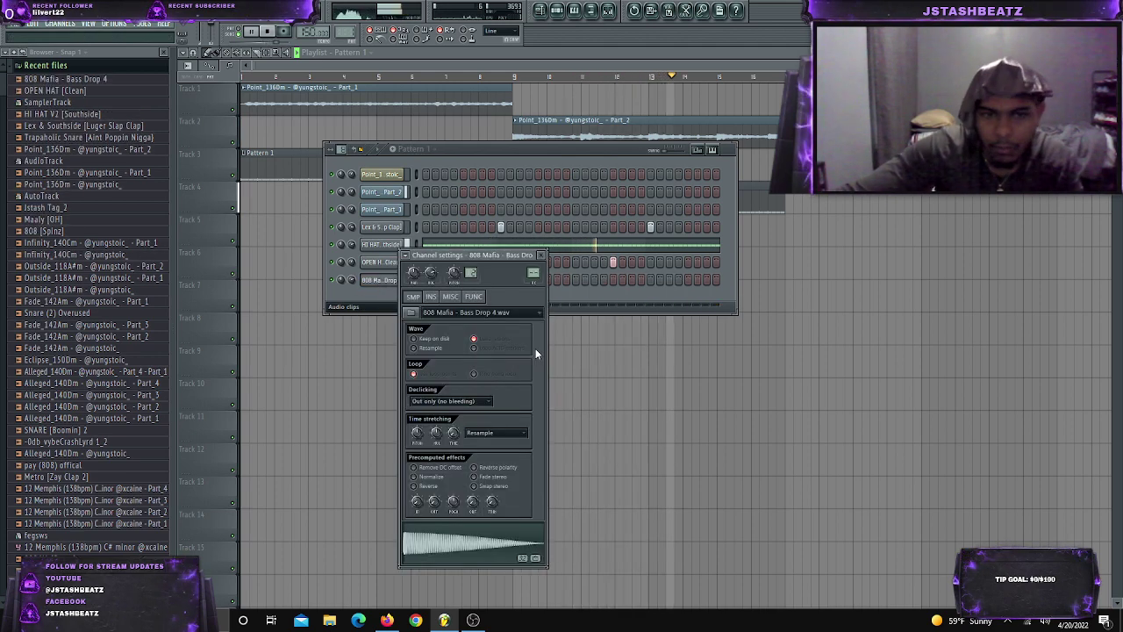
{"action": "right_click", "coordinate": [484, 436]}
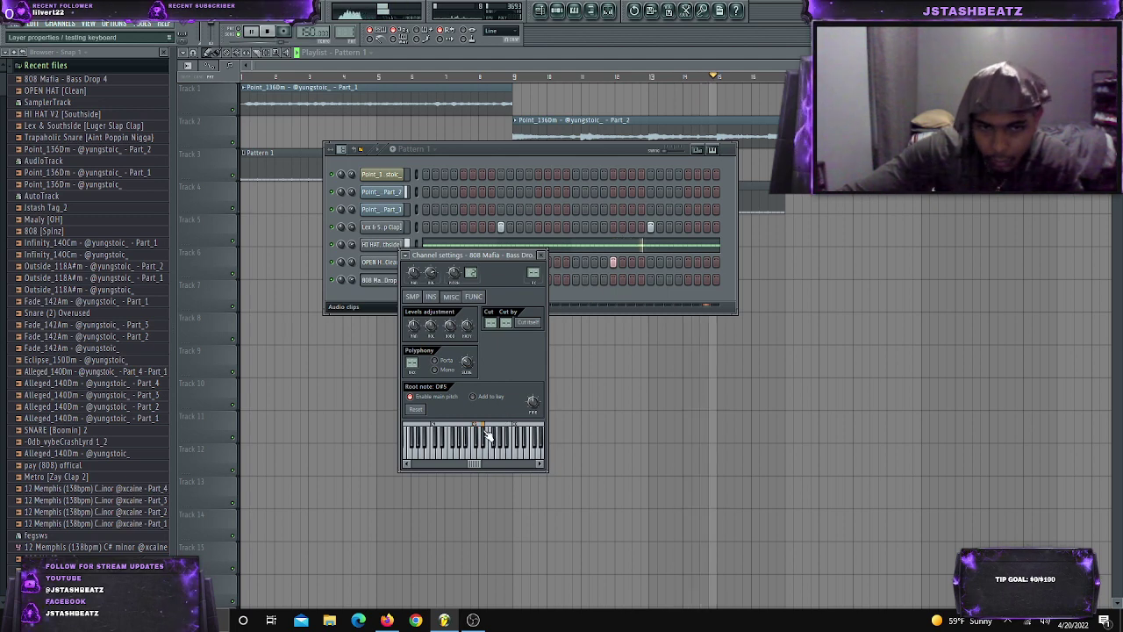
{"action": "left_click", "coordinate": [525, 322]}
{"action": "left_click", "coordinate": [411, 296]}
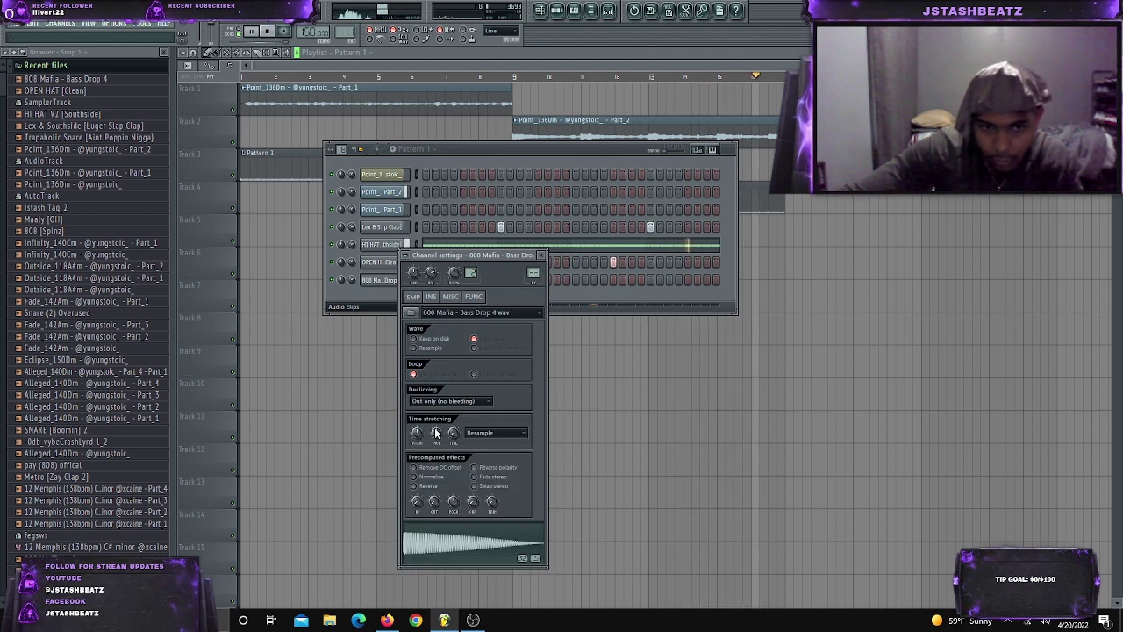
Normalize the 808 Mafia - Bass Drop 4 sample and slightly raise its channel volume while the song plays
{"action": "key", "text": "space"}
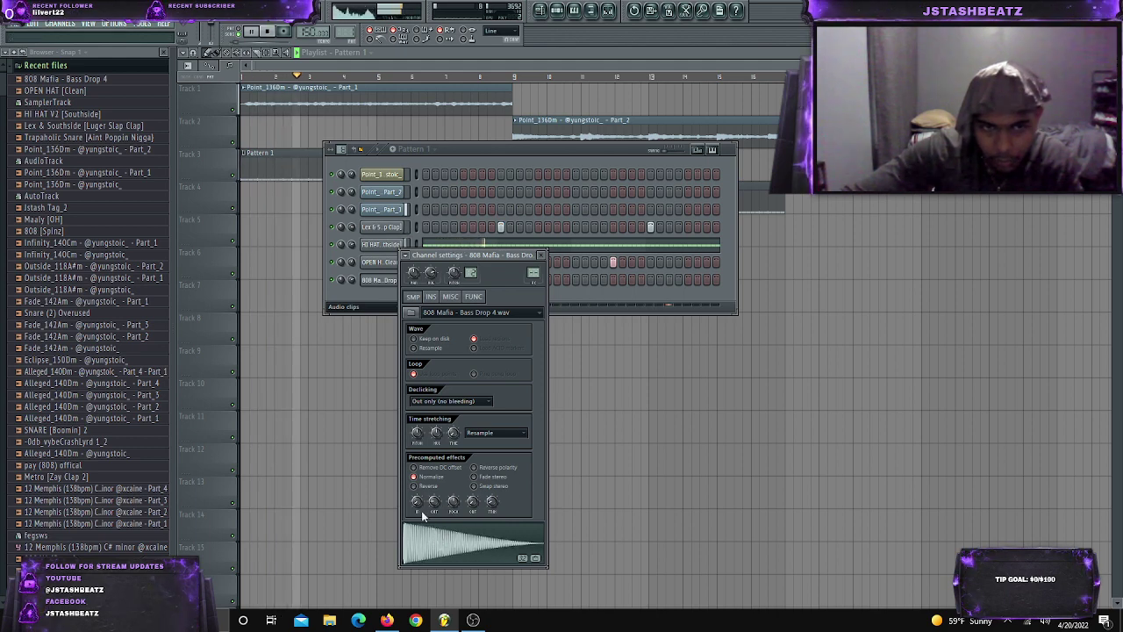
{"action": "left_click", "coordinate": [358, 280]}
{"action": "right_click", "coordinate": [369, 281]}
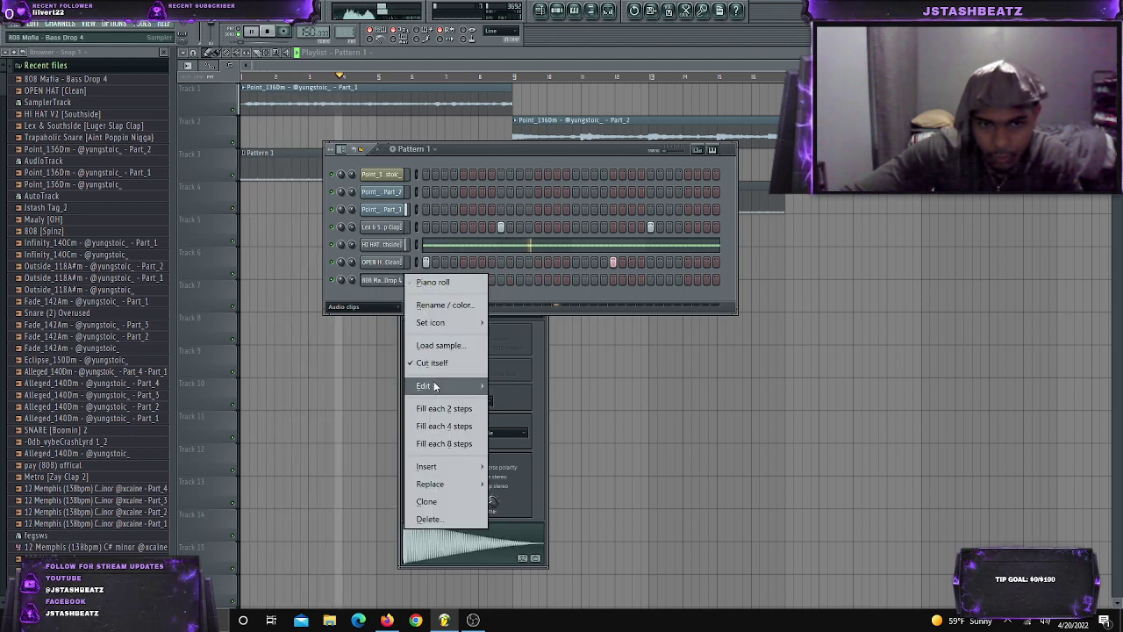
{"action": "left_click", "coordinate": [371, 292]}
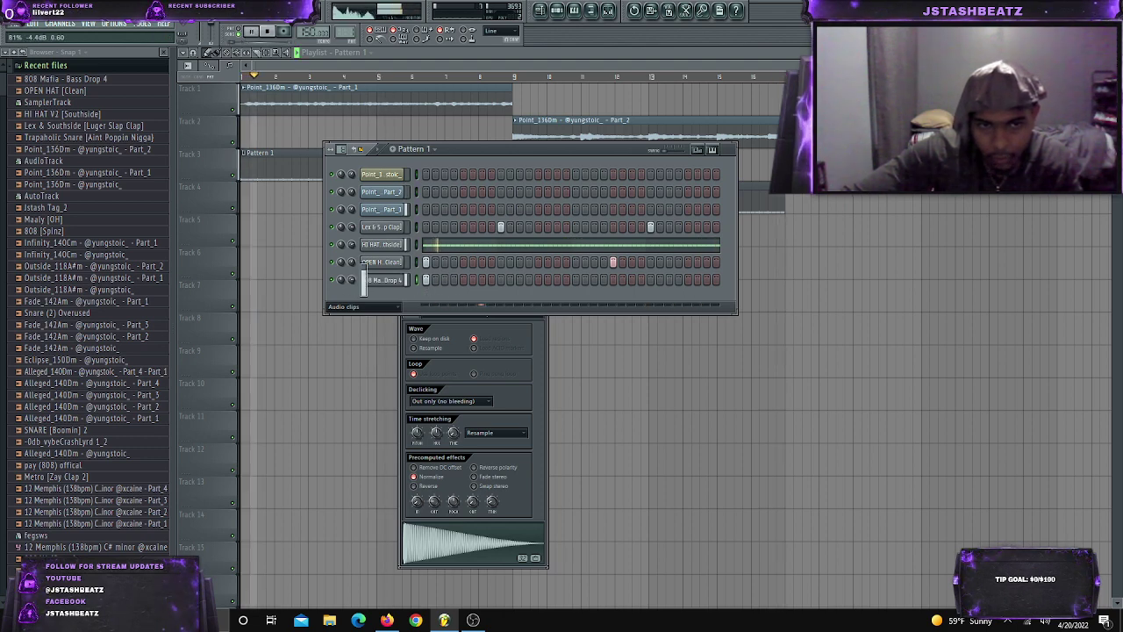
Raise the bass drop's note velocity to maximum in the piano roll and delete the C5 notes in bars 2 to 4
{"action": "right_click", "coordinate": [391, 280]}
{"action": "left_click", "coordinate": [443, 284]}
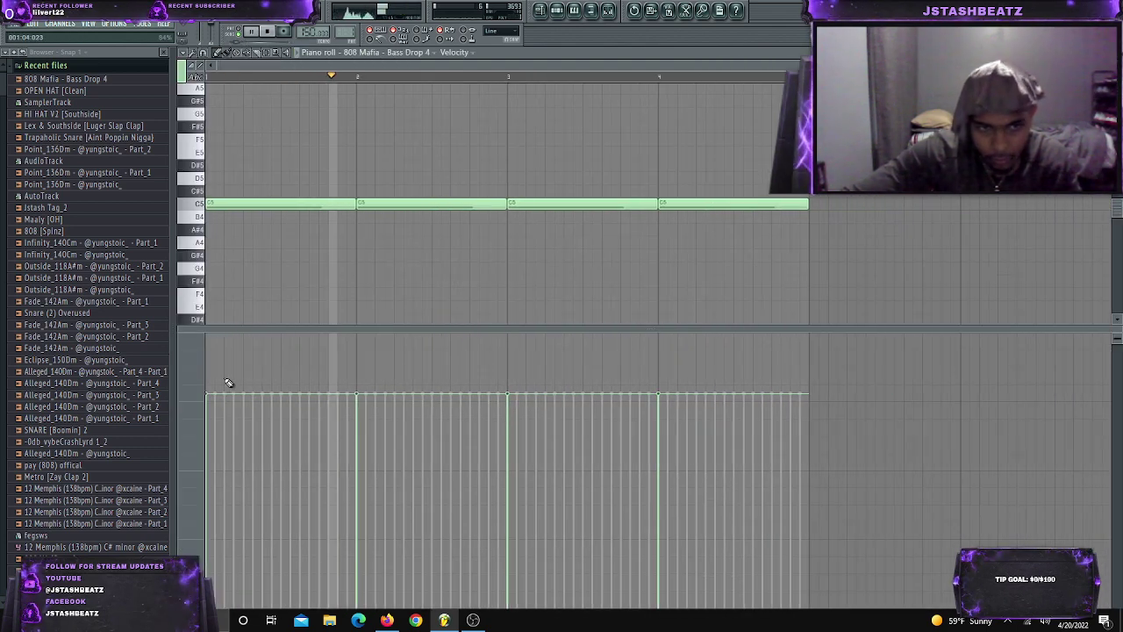
{"action": "mouse_move", "coordinate": [208, 373]}
{"action": "left_mouse_down"}
{"action": "mouse_move", "coordinate": [506, 191]}
{"action": "mouse_move", "coordinate": [758, 197]}
{"action": "left_mouse_up"}
{"action": "key", "text": "space"}
{"action": "right_click", "coordinate": [480, 202]}
{"action": "right_click", "coordinate": [583, 204]}
{"action": "right_click", "coordinate": [733, 204]}
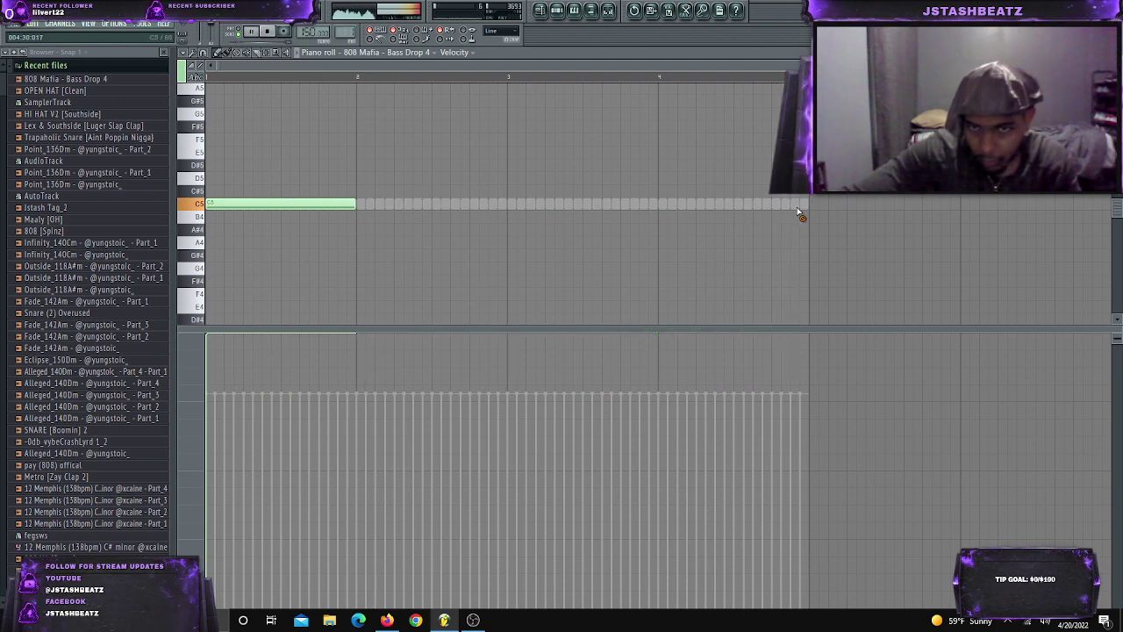
Return to the channel rack and raise the 808 Mafia - Bass Drop 4 channel volume a little more during playback
{"action": "left_click", "coordinate": [557, 12]}
{"action": "key", "text": "space"}
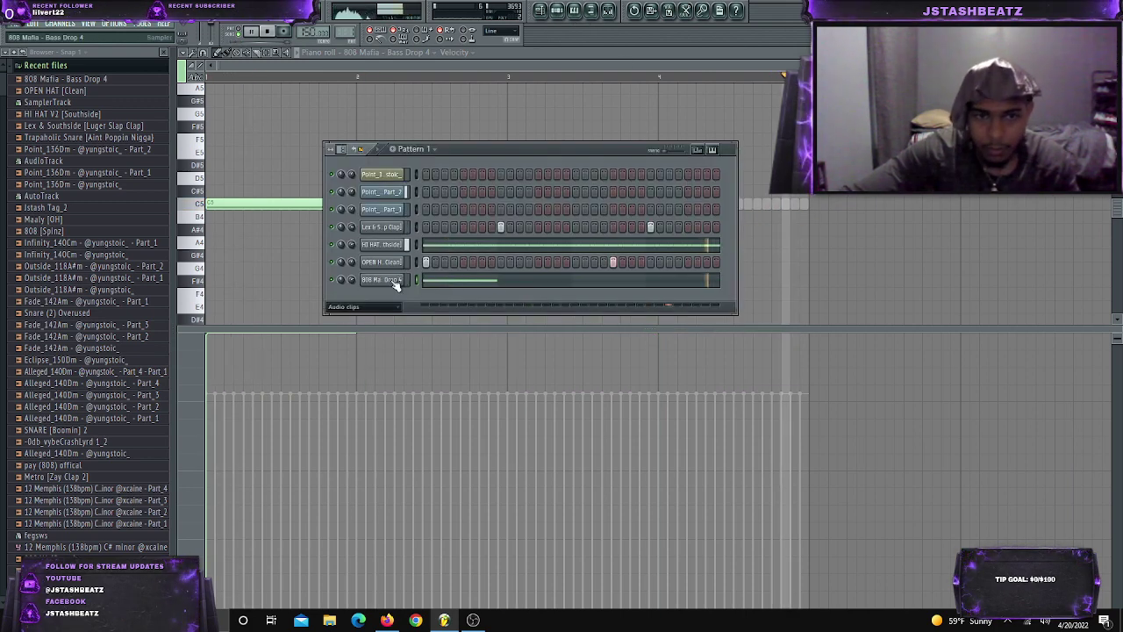
{"action": "left_click", "coordinate": [392, 280]}
{"action": "key", "text": "space"}
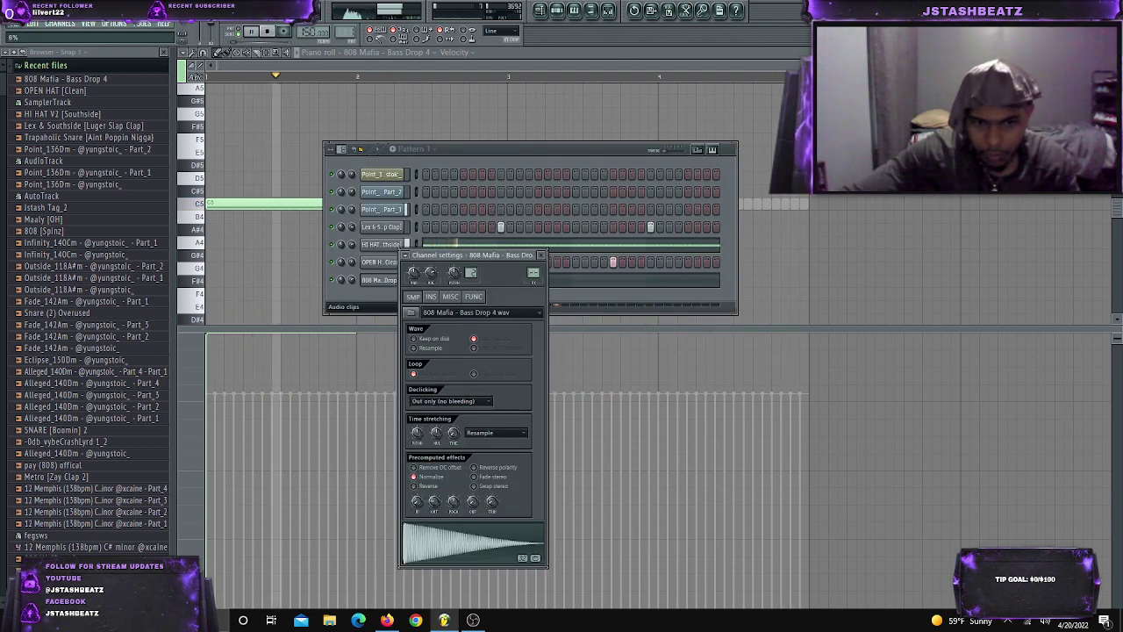
{"action": "left_click", "coordinate": [355, 280]}
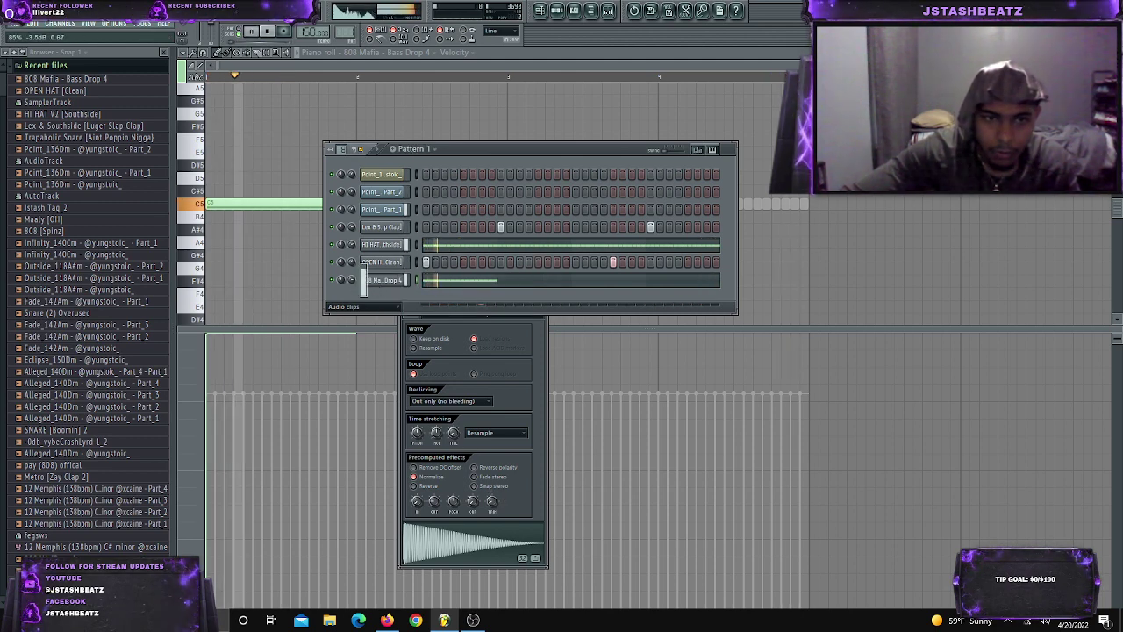
{"action": "left_click", "coordinate": [426, 378]}
{"action": "right_click", "coordinate": [391, 278]}
{"action": "left_click", "coordinate": [386, 291]}
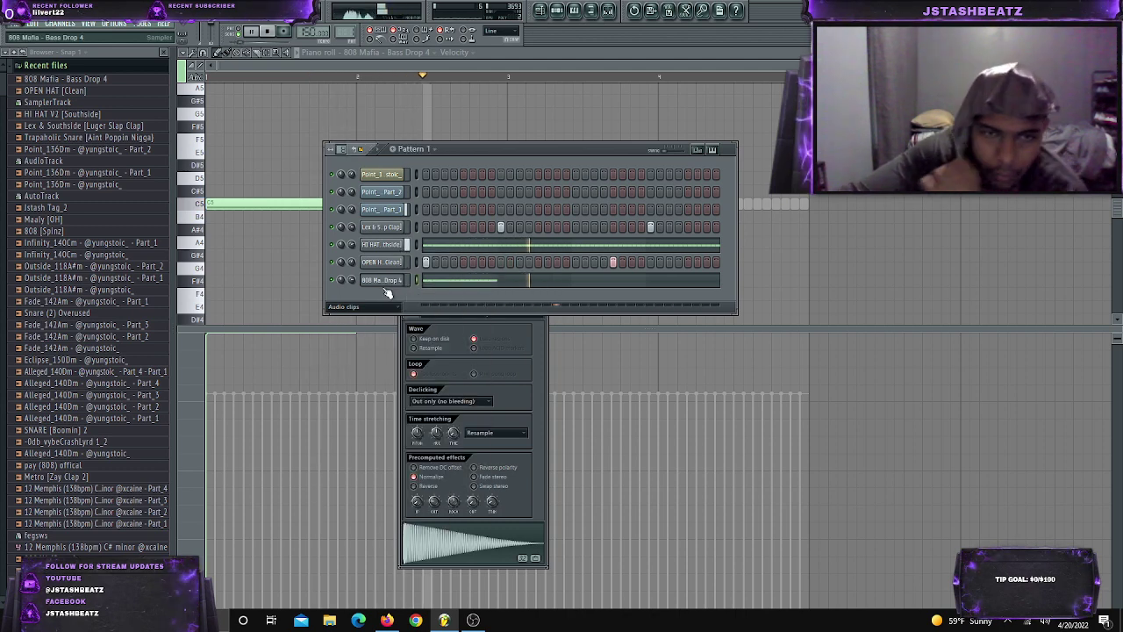
Reopen the 808 Mafia - Bass Drop 4 notes in the piano roll
{"action": "right_click", "coordinate": [386, 281]}
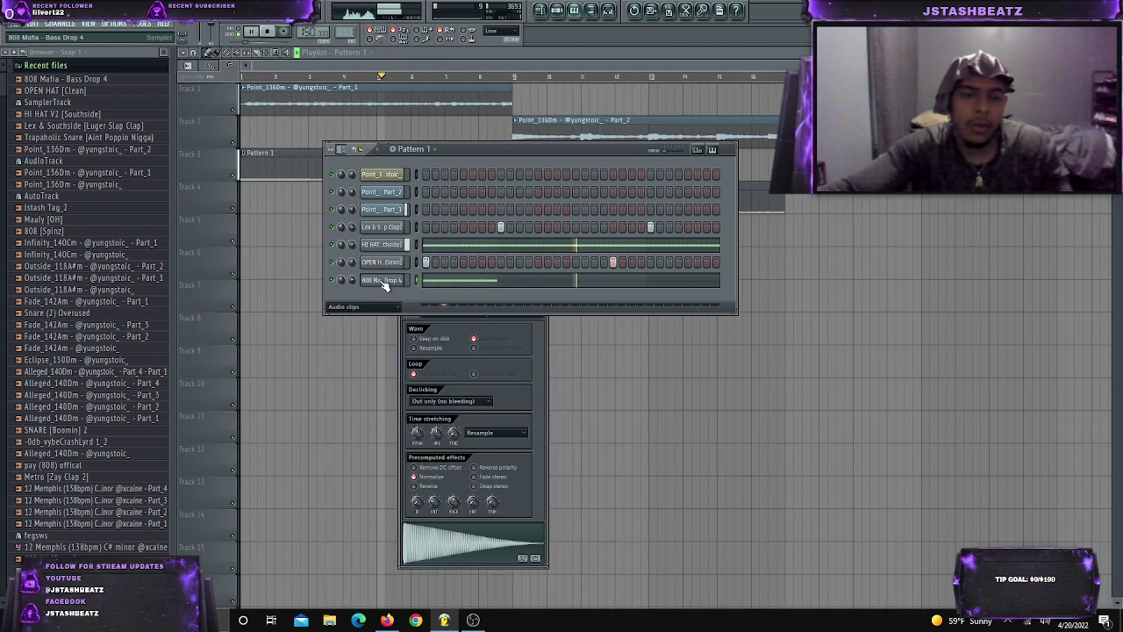
{"action": "left_click", "coordinate": [421, 282]}
{"action": "scroll", "coordinate": [415, 279], "scroll_direction": "down", "scroll_amount": 2}
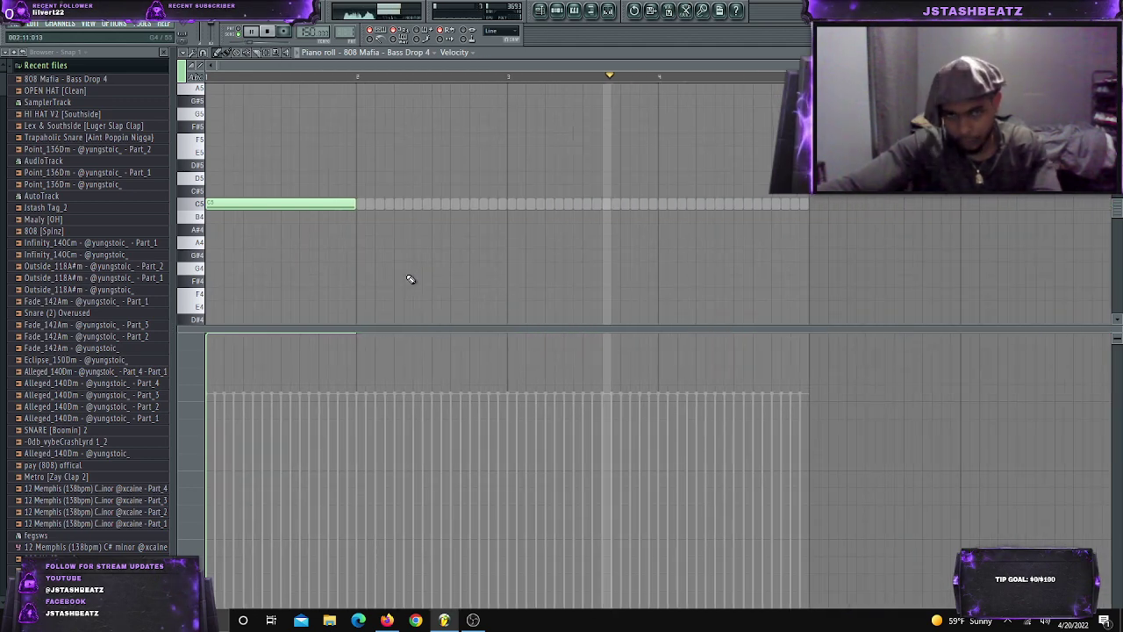